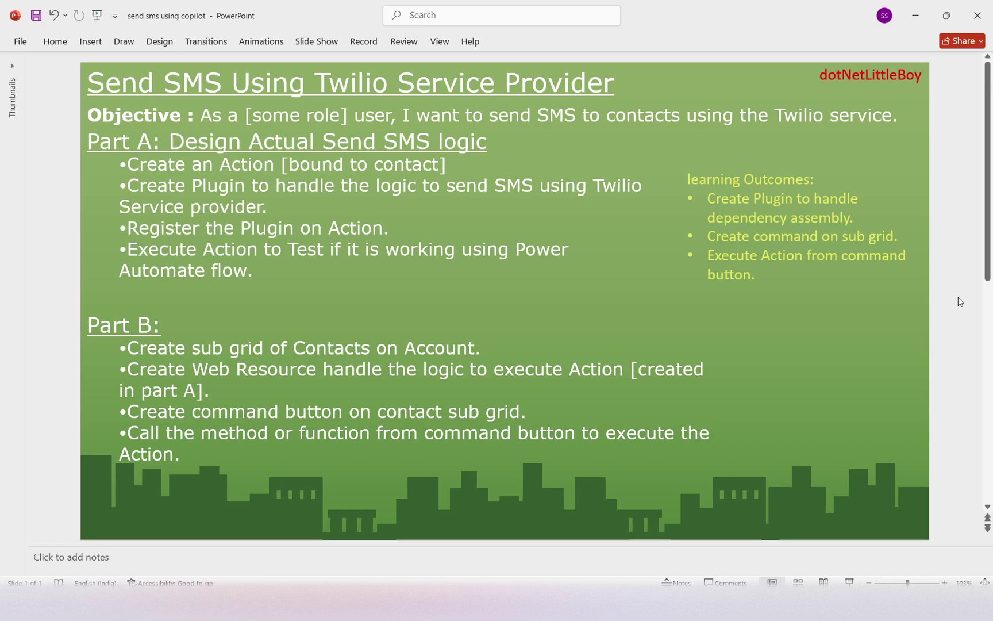
Step: Set the slides aside and review the Send SMS Using Twilio action's process name in Chrome
left_click(165, 334)
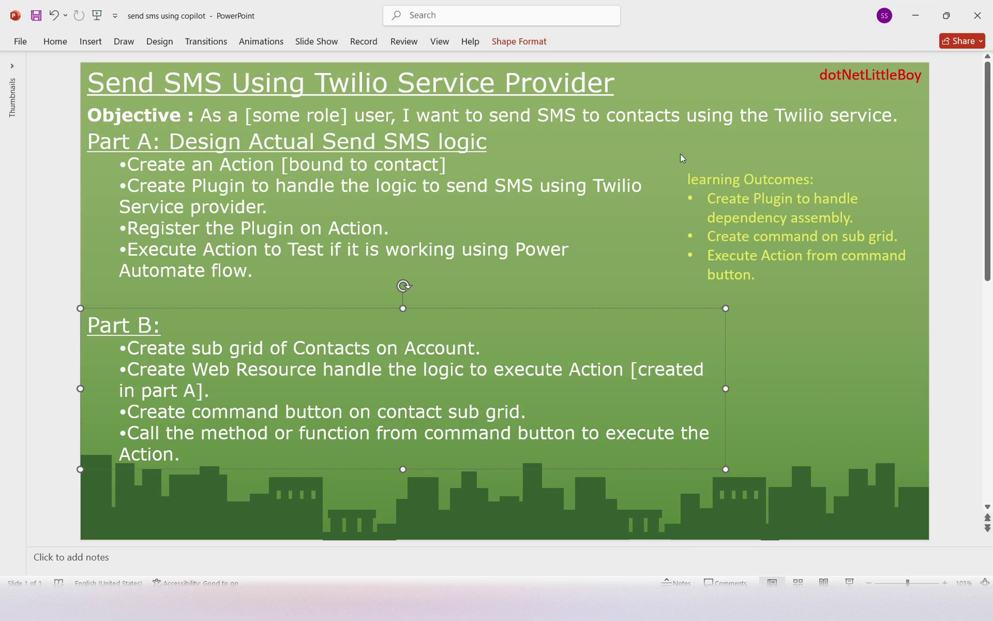
left_click(916, 15)
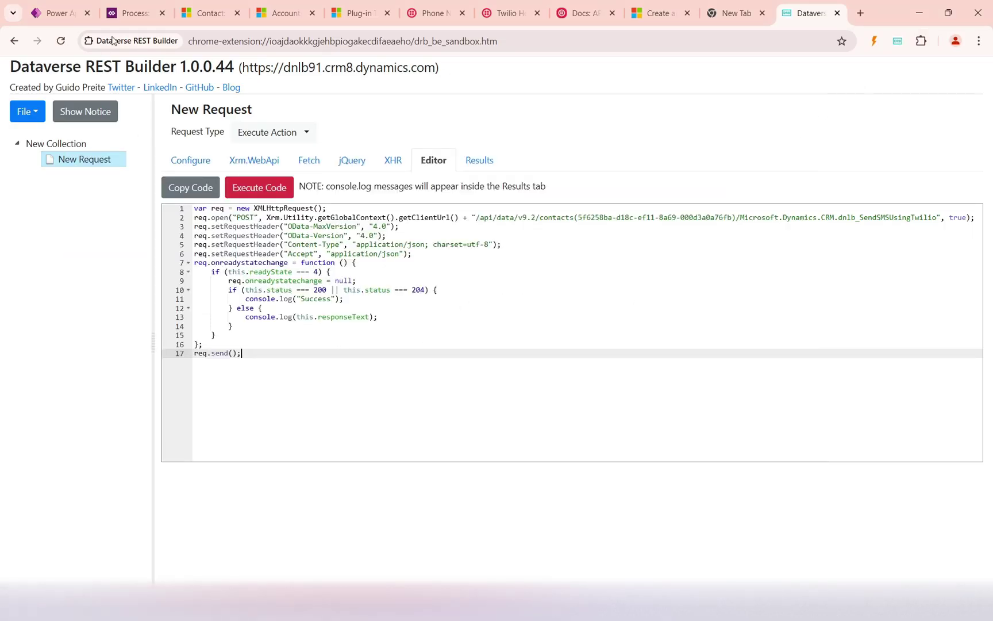
left_click(127, 2)
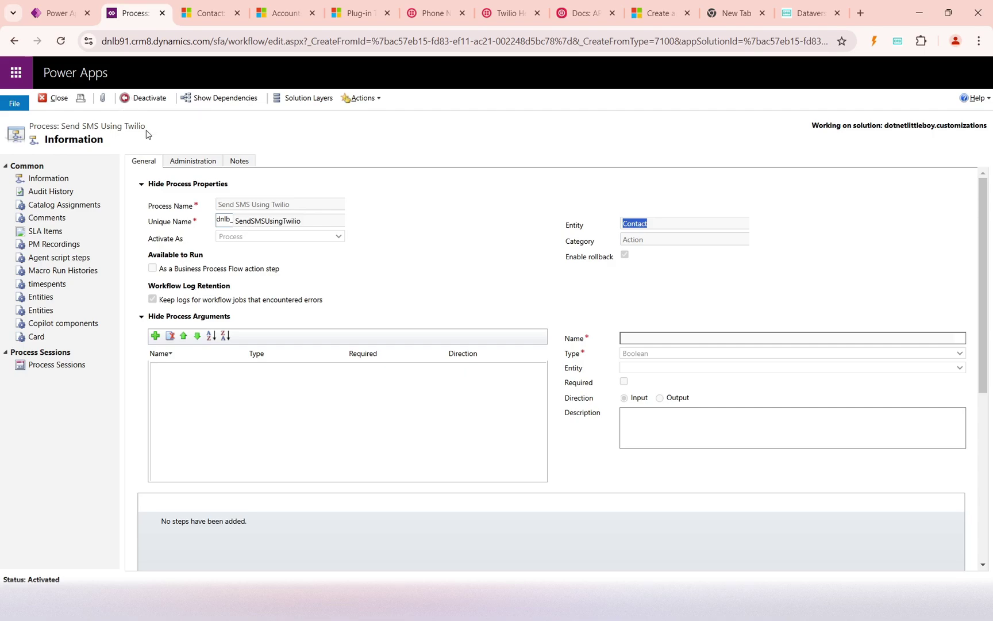
left_click(292, 206)
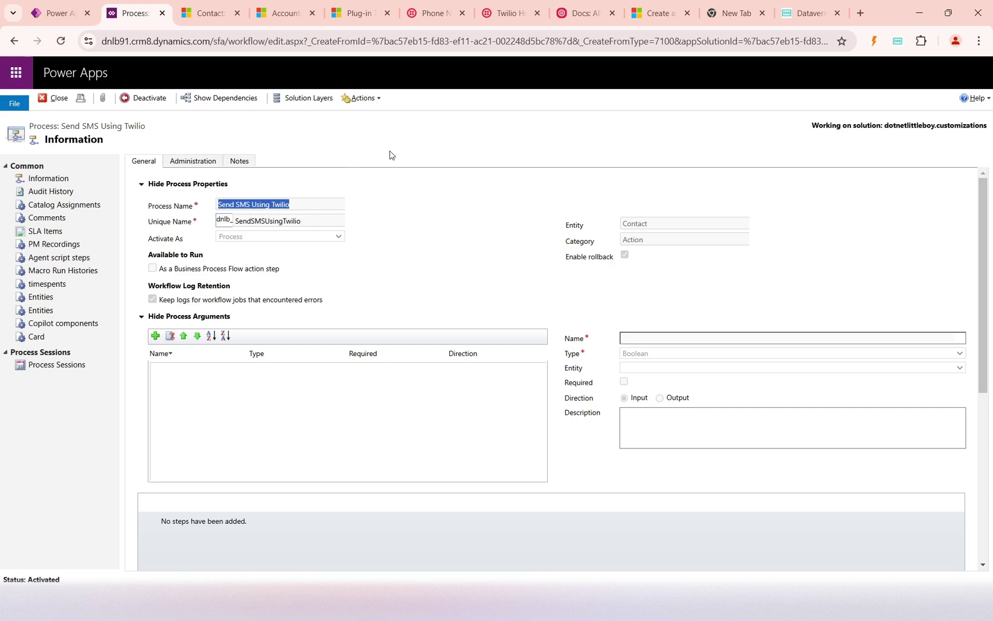
key("alt+Tab")
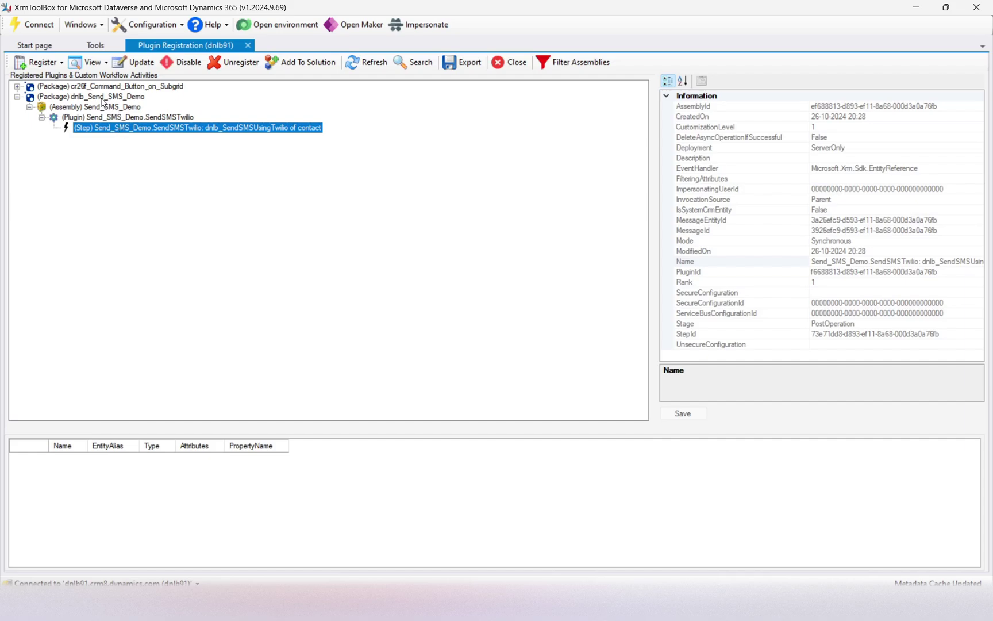
Step: Show the dnlb_Send_SMS_Demo package details in Plugin Registration, then bring up Visual Studio
left_click(102, 97)
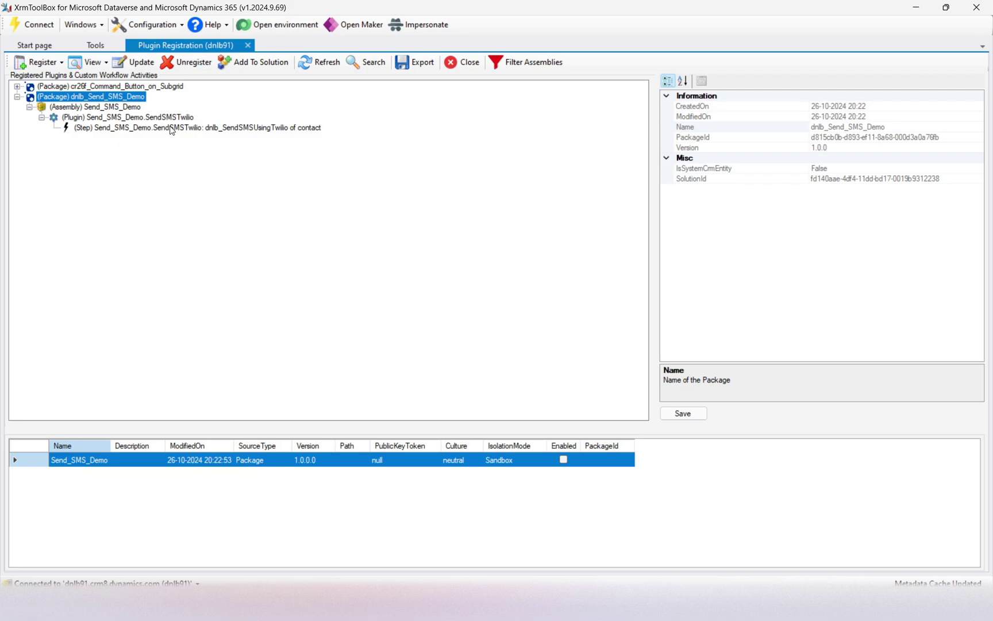
key("alt+Tab")
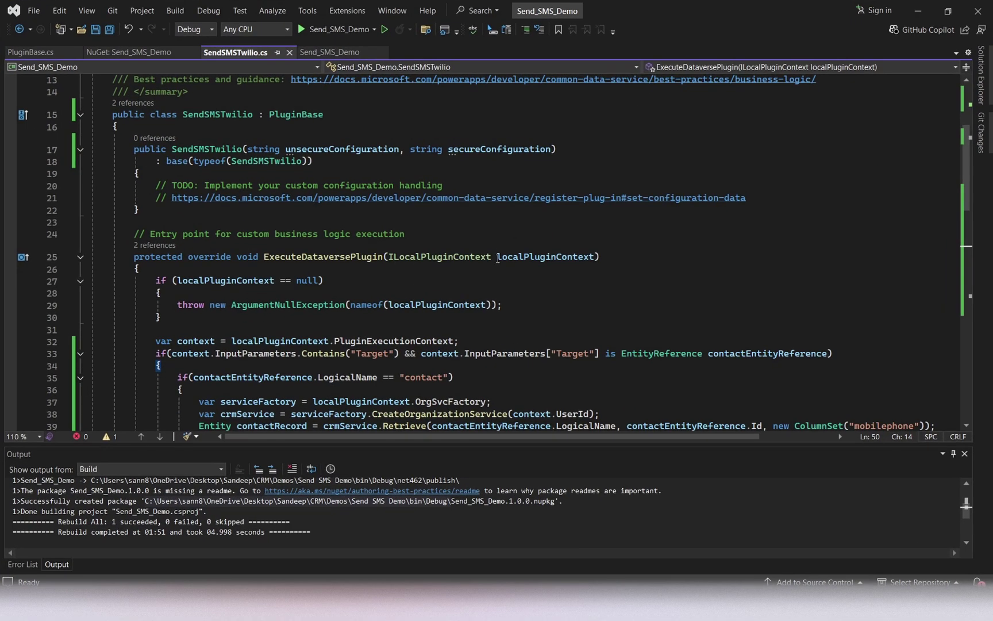
Step: Walk through SendSMSTwilio: the class, ExecuteDataversePlugin, Target check, mobilephone and SendSMSFromTwilio call
scroll(236, 279, "up", 4)
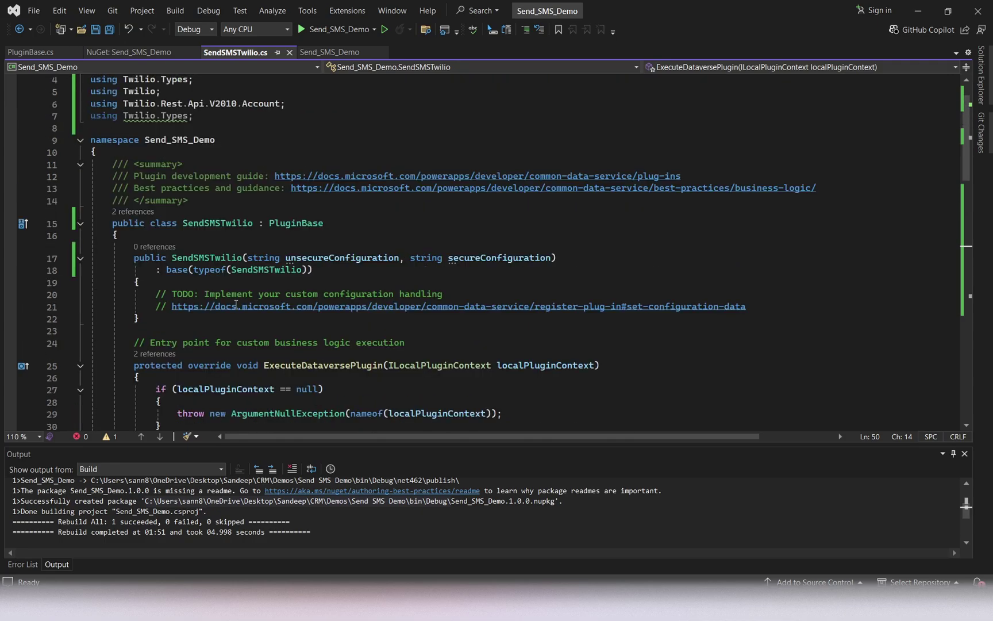
double_click(212, 261)
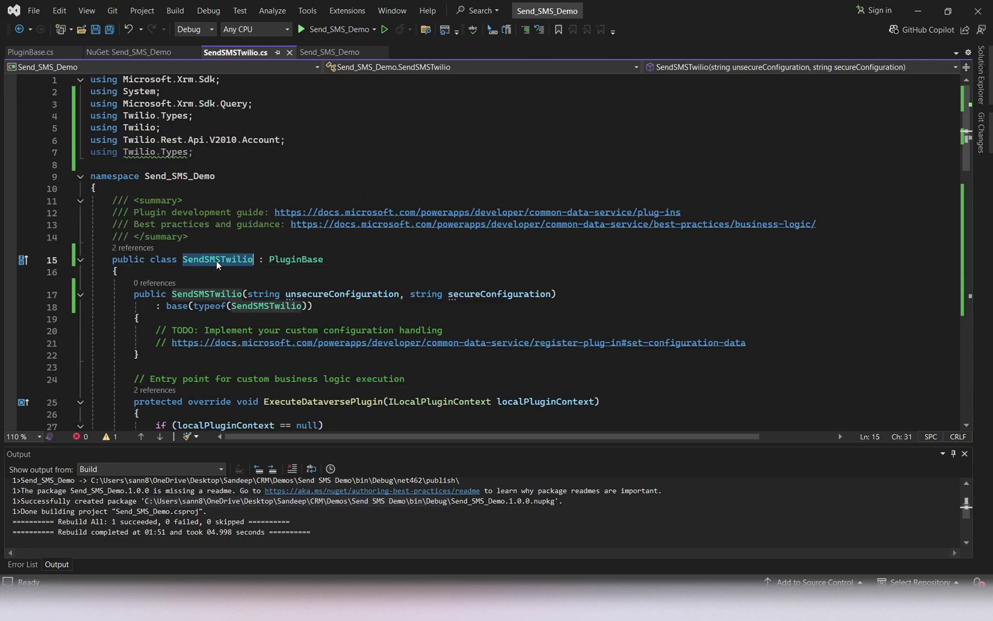
scroll(231, 305, "down", 3)
scroll(229, 280, "down", 2)
double_click(330, 221)
scroll(299, 247, "down", 4)
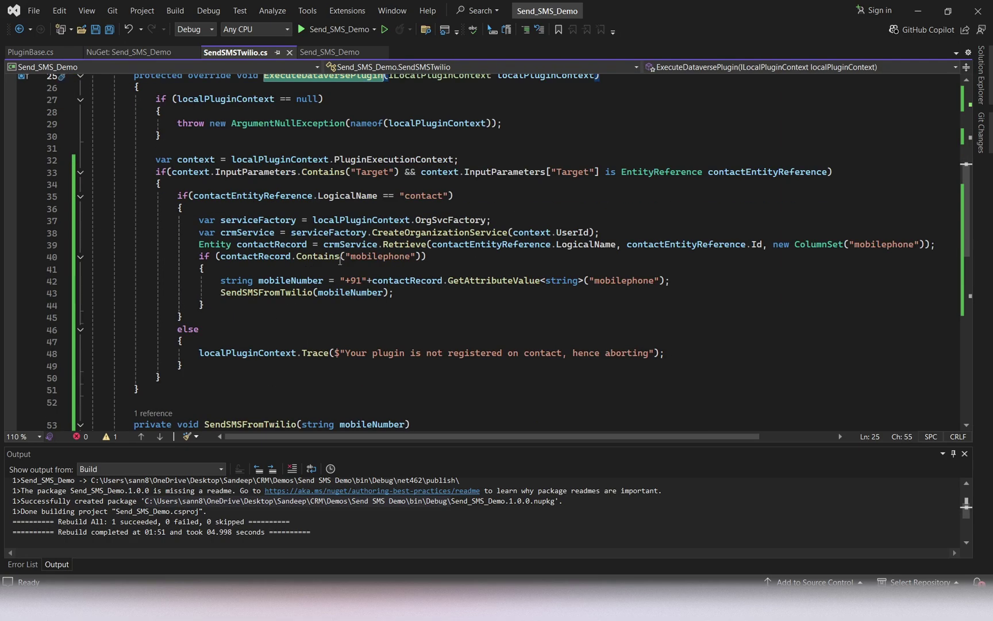
left_click(752, 172)
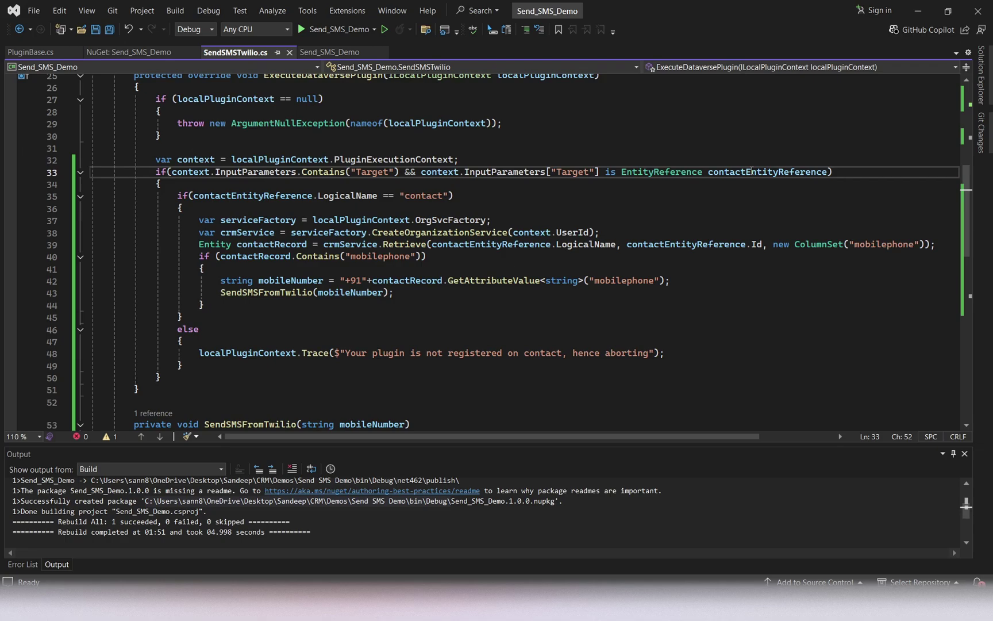
double_click(380, 256)
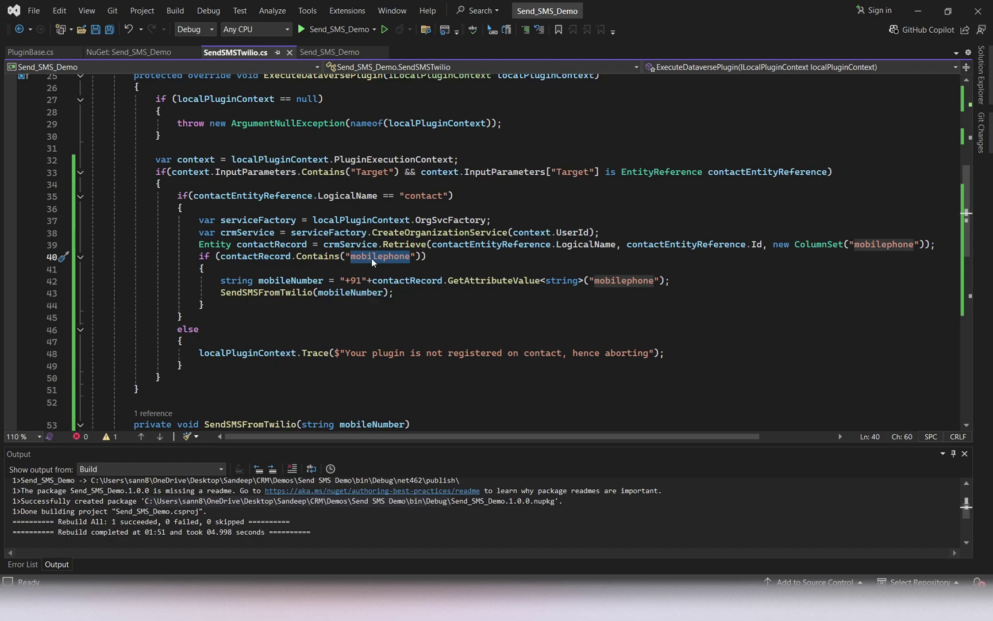
double_click(257, 292)
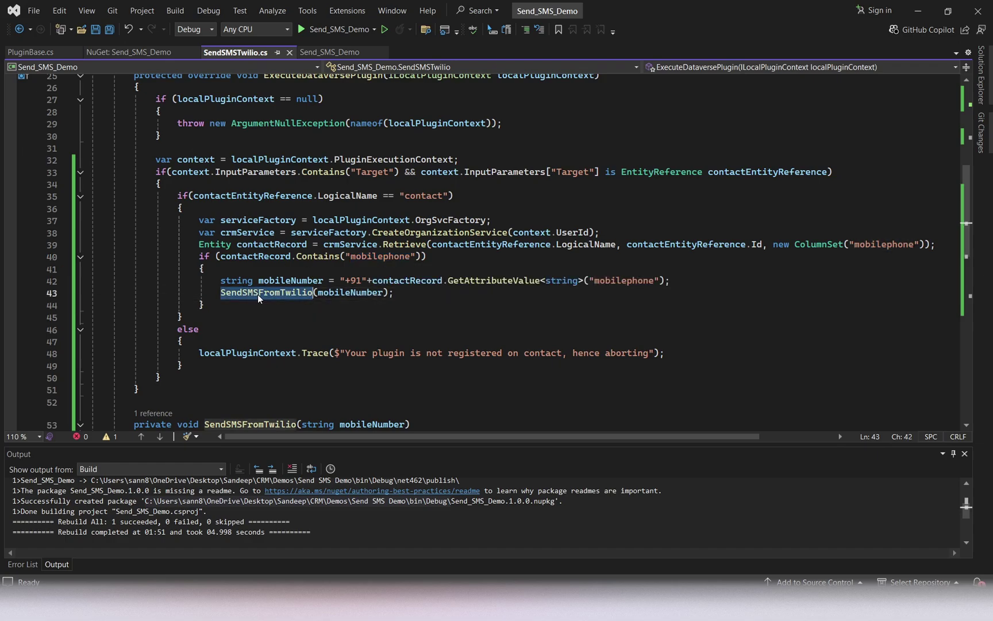
Step: Review the SendSMSFromTwilio method's message parameters, then minimize Visual Studio
scroll(330, 343, "down", 2)
scroll(331, 280, "down", 3)
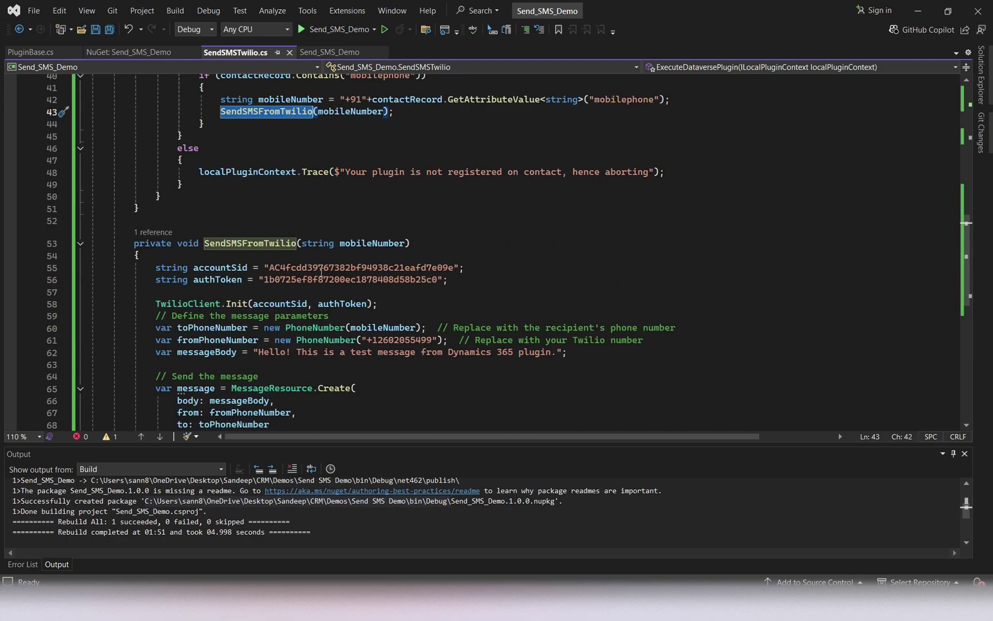
scroll(260, 278, "down", 3)
left_click_drag(155, 207, 297, 292)
left_click(173, 339)
left_click_drag(194, 326, 115, 133)
left_click(494, 324)
scroll(494, 324, "up", 3)
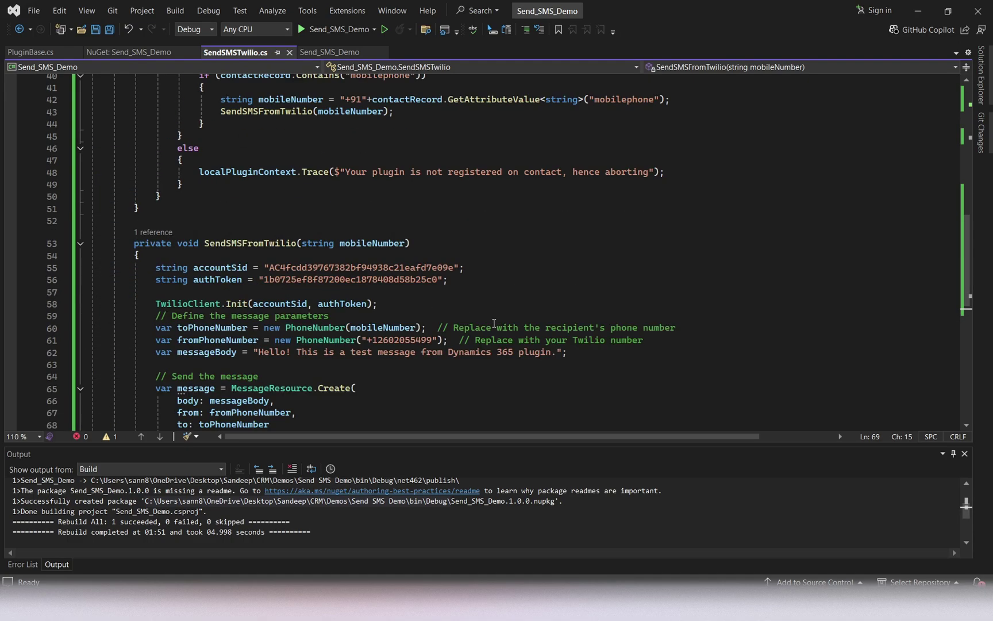
left_click(917, 11)
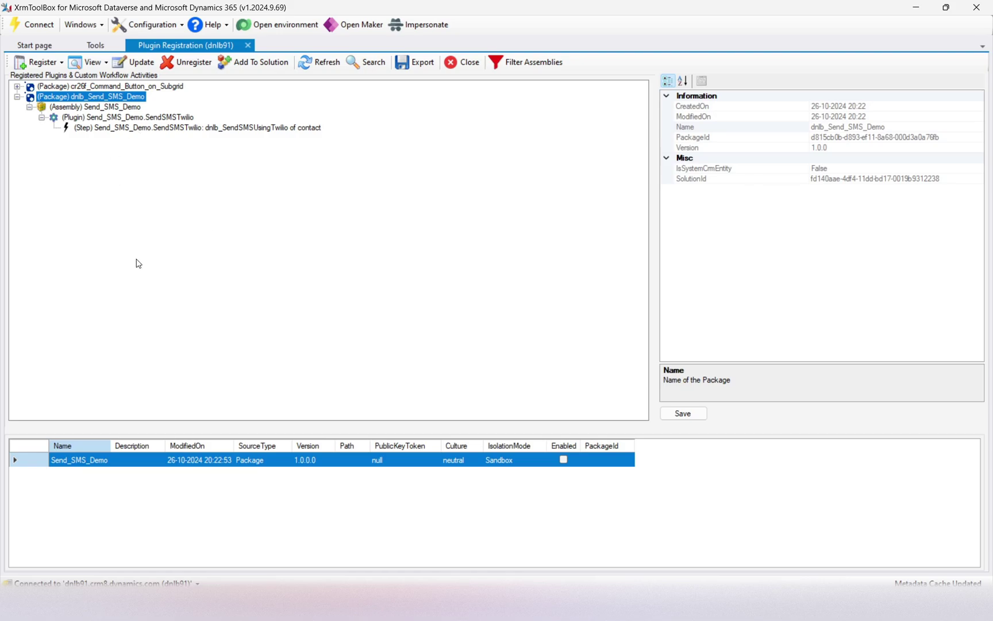
Step: Bring Chrome back and move from the Dataverse REST Builder tab to the solution tab
left_click(262, 606)
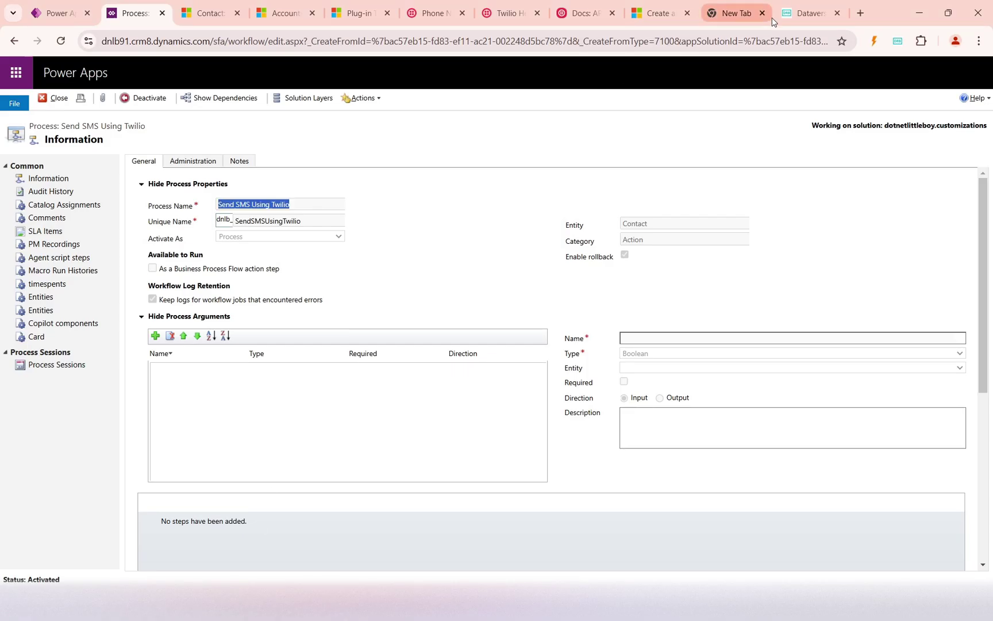
left_click(797, 15)
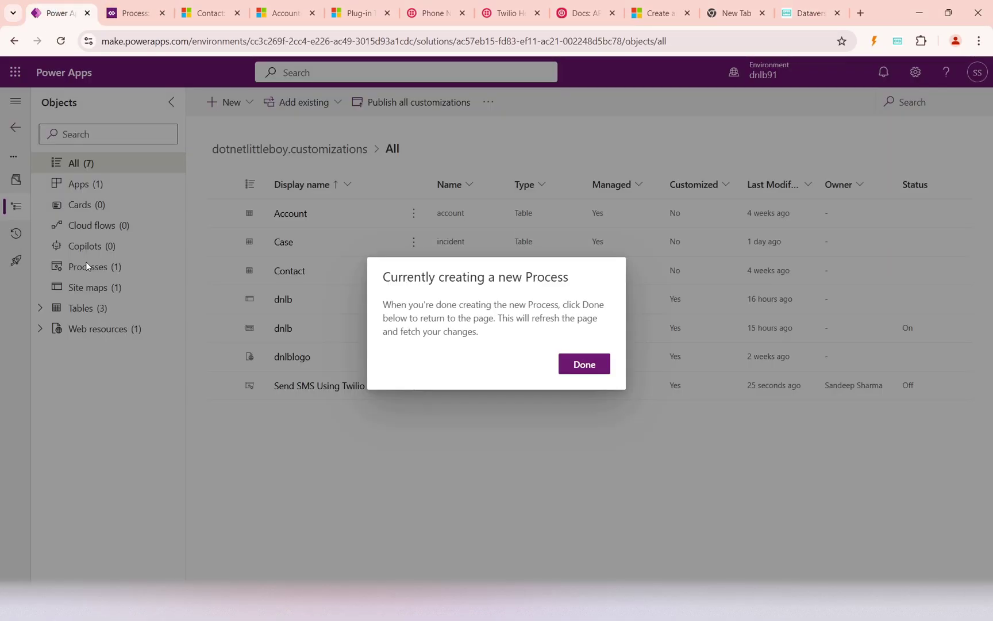
Step: Dismiss the process notice and open the Account main form via Tables > Account > Forms
left_click(585, 365)
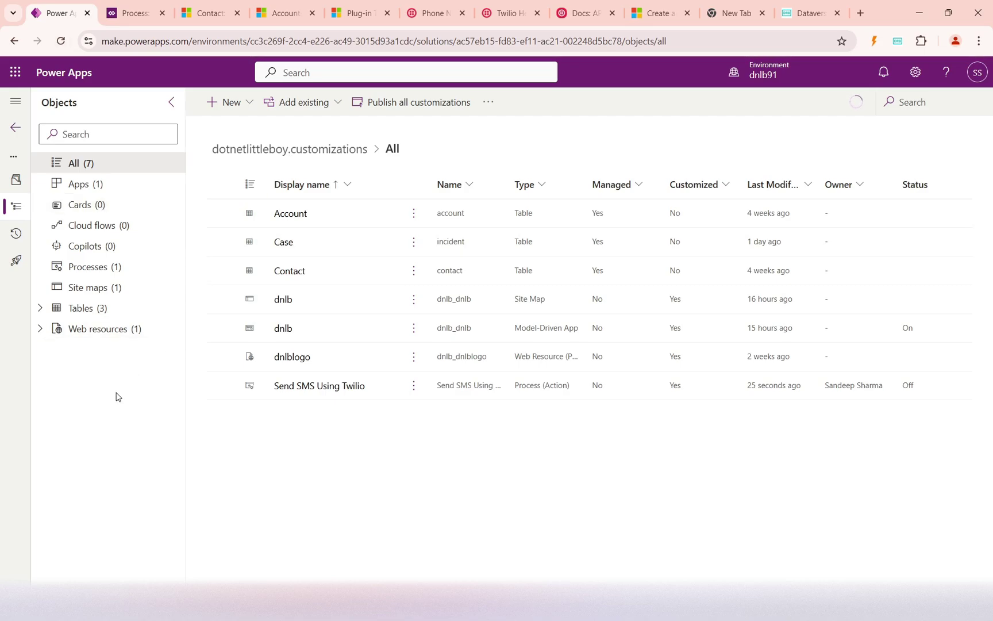
left_click(40, 308)
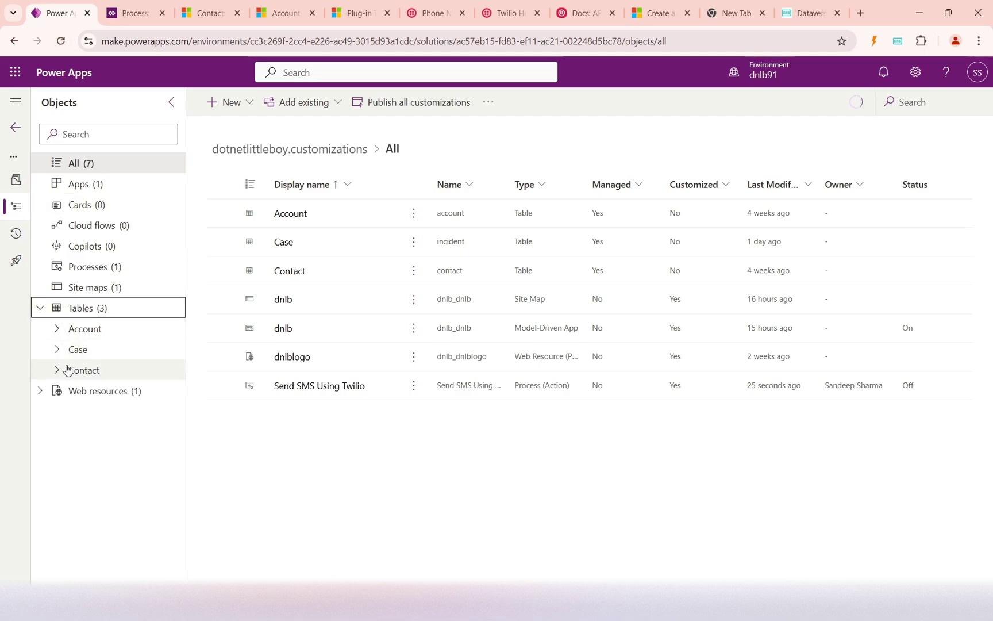
left_click(57, 330)
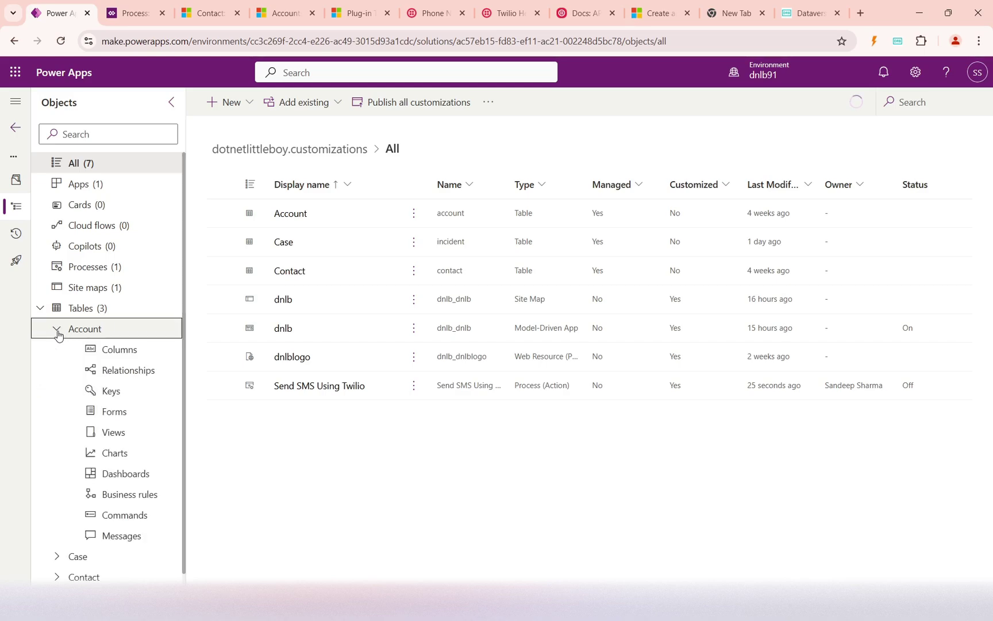
left_click(121, 412)
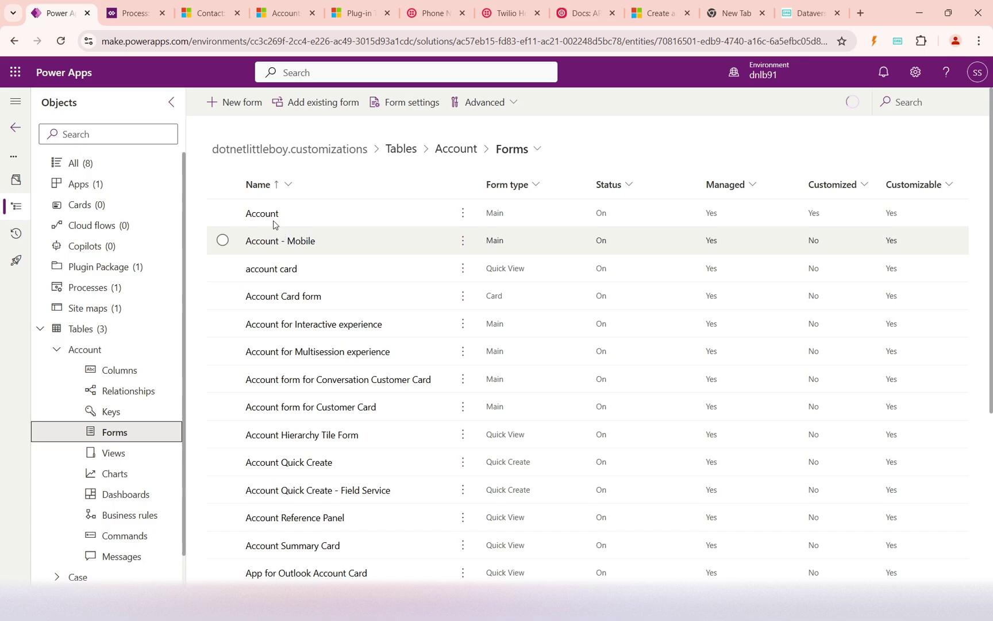
left_click(262, 214)
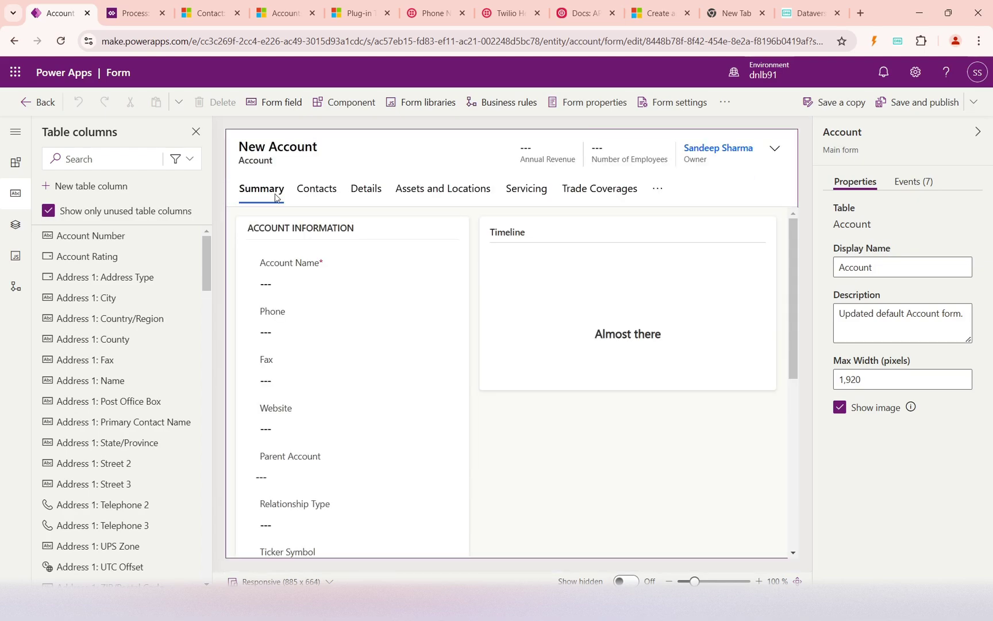
Step: Select the Active Contacts subgrid on the Contacts tab and inspect its name, ContactsSubgrid
left_click(318, 194)
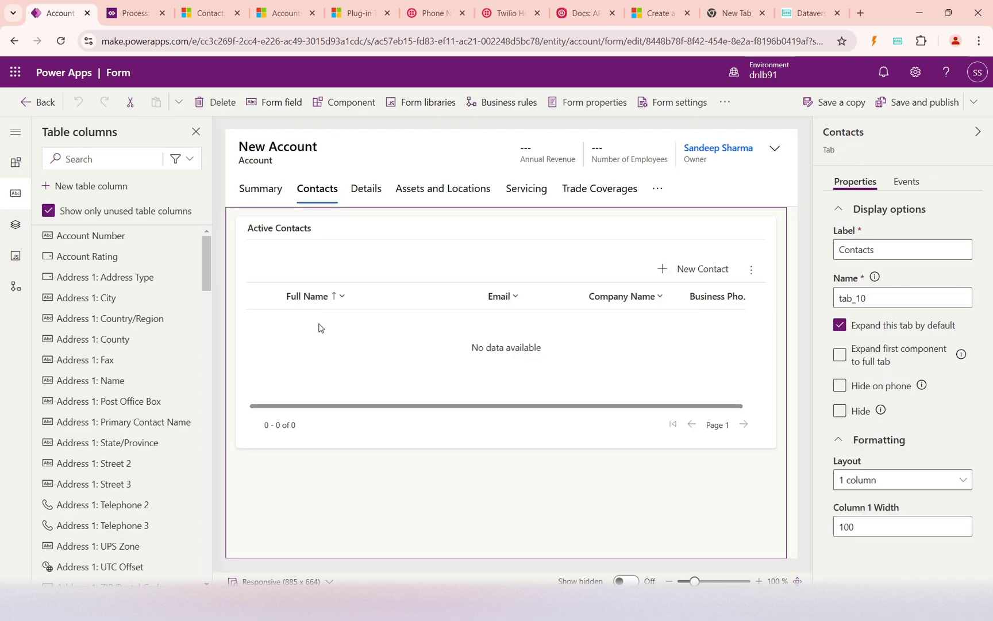
left_click(309, 339)
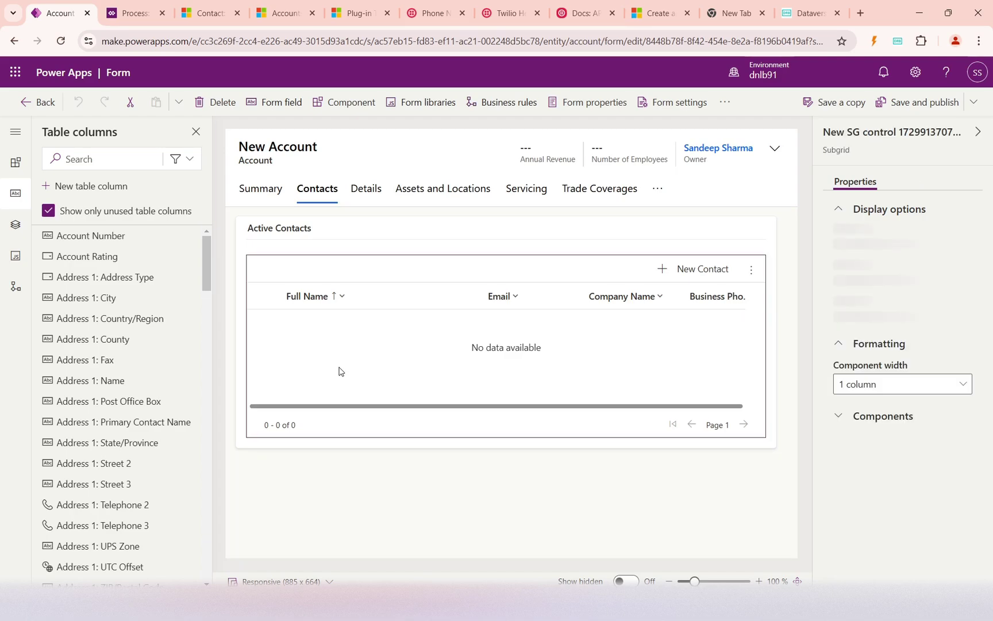
left_click(11, 166)
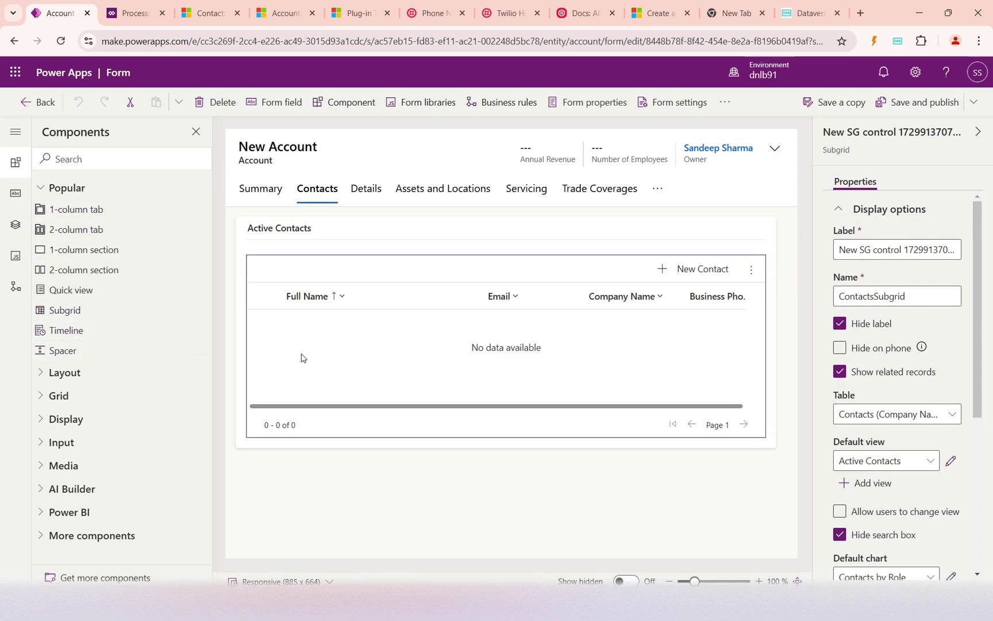
left_click(904, 296)
left_click_drag(906, 296, 901, 296)
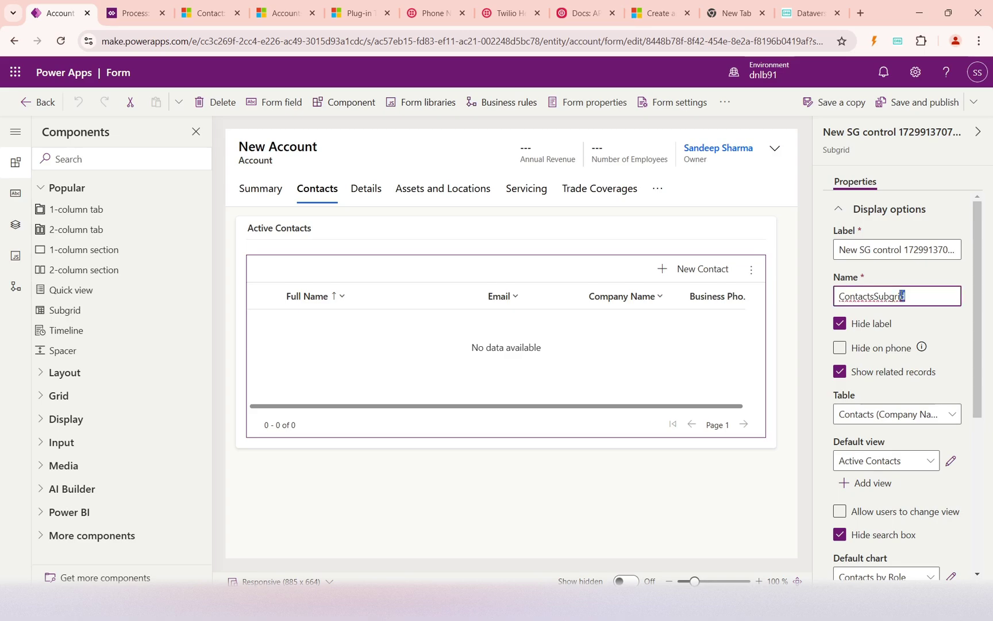
double_click(902, 296)
left_click(914, 296)
Step: Review the subgrid's table, view, Contacts by Role chart and 4-row limit in Properties
scroll(908, 431, "down", 1)
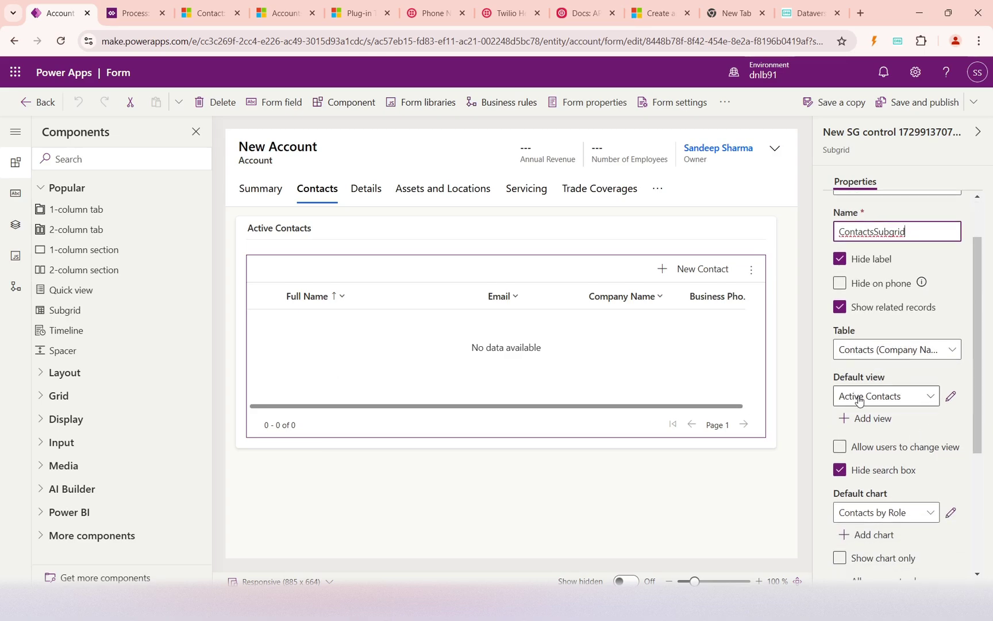
scroll(889, 449, "down", 3)
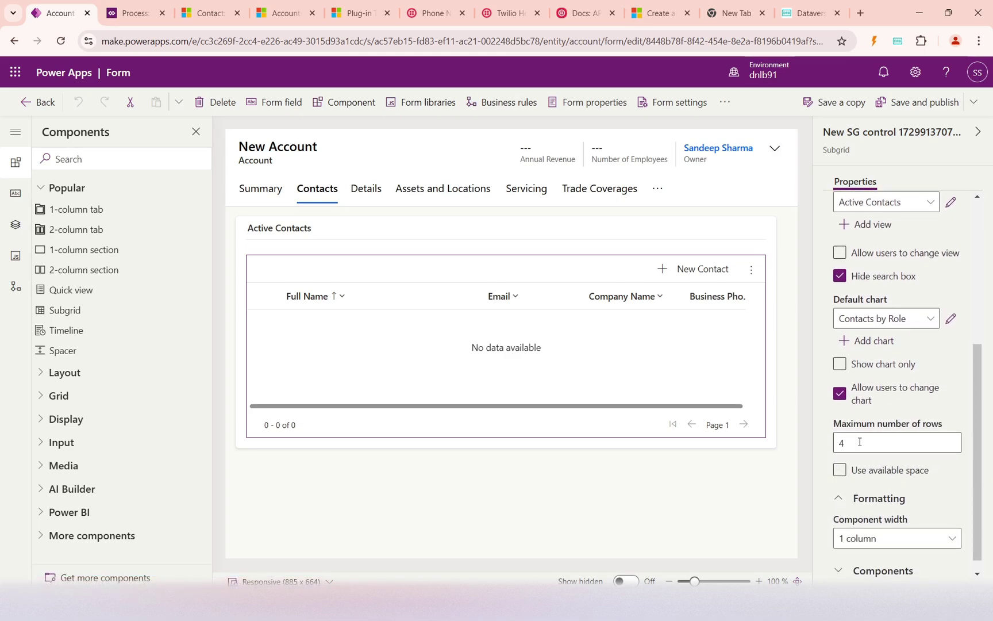
scroll(882, 473, "up", 2)
scroll(882, 471, "down", 2)
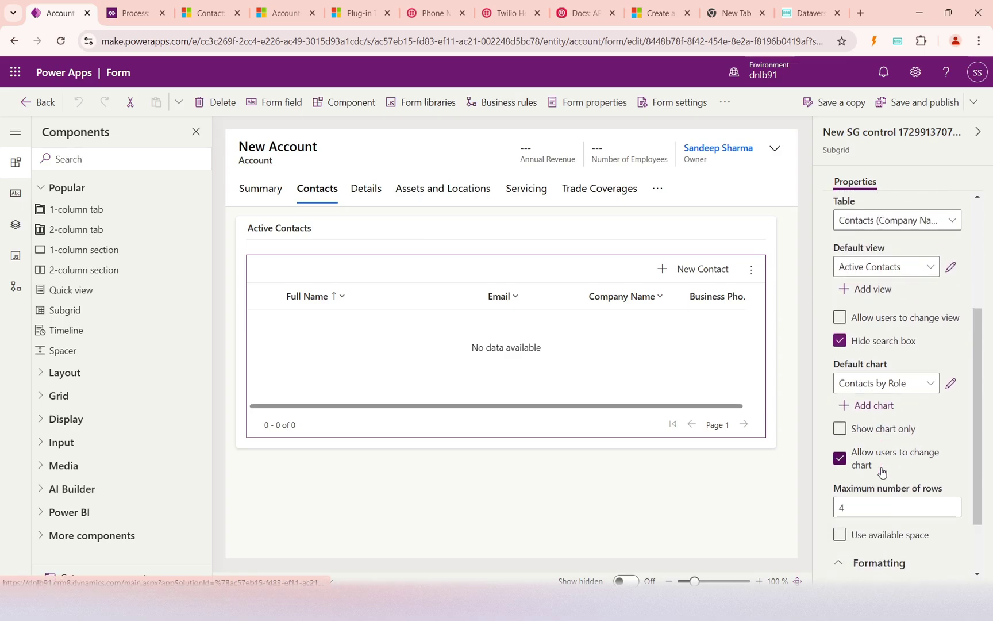
scroll(882, 472, "up", 2)
scroll(883, 489, "down", 2)
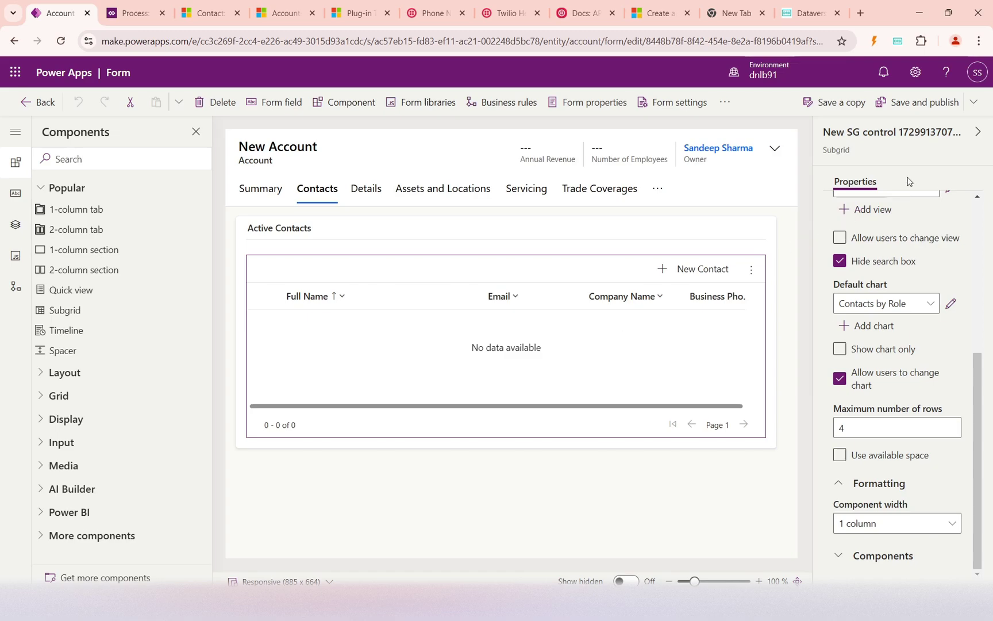
left_click(212, 17)
left_click(277, 14)
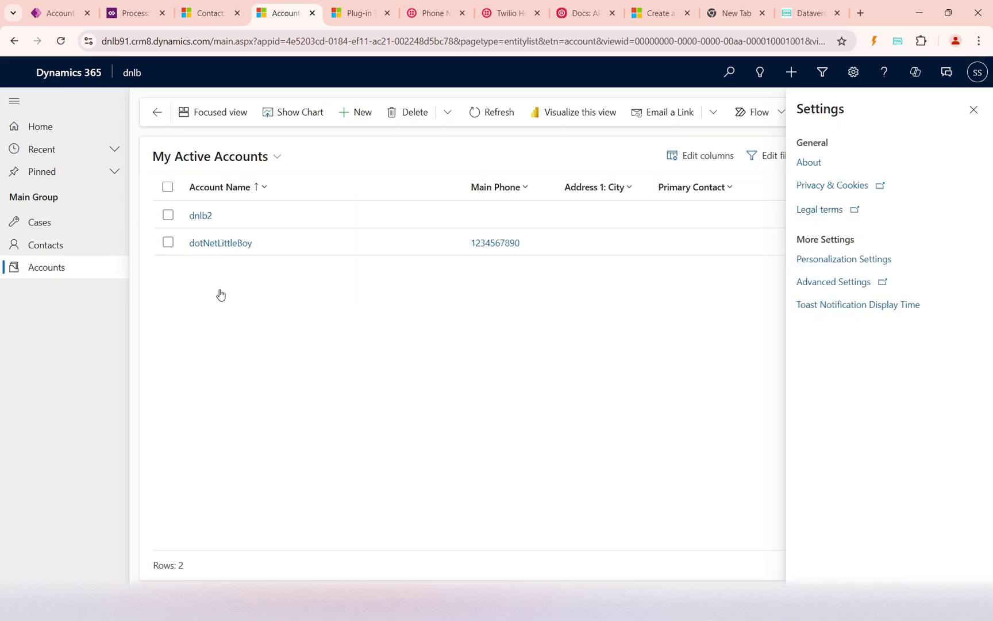
left_click(974, 110)
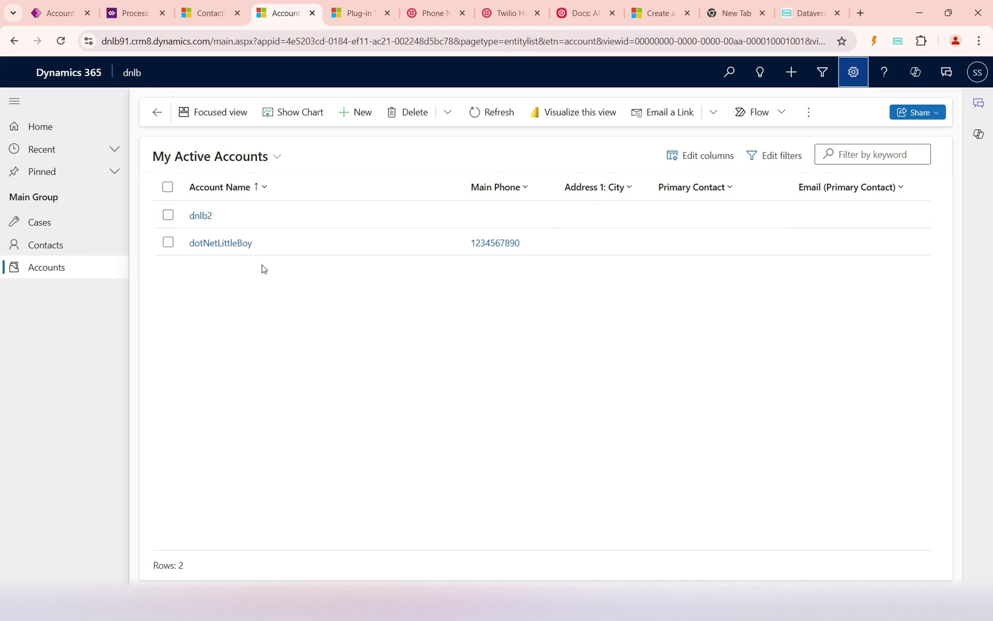
left_click(221, 243)
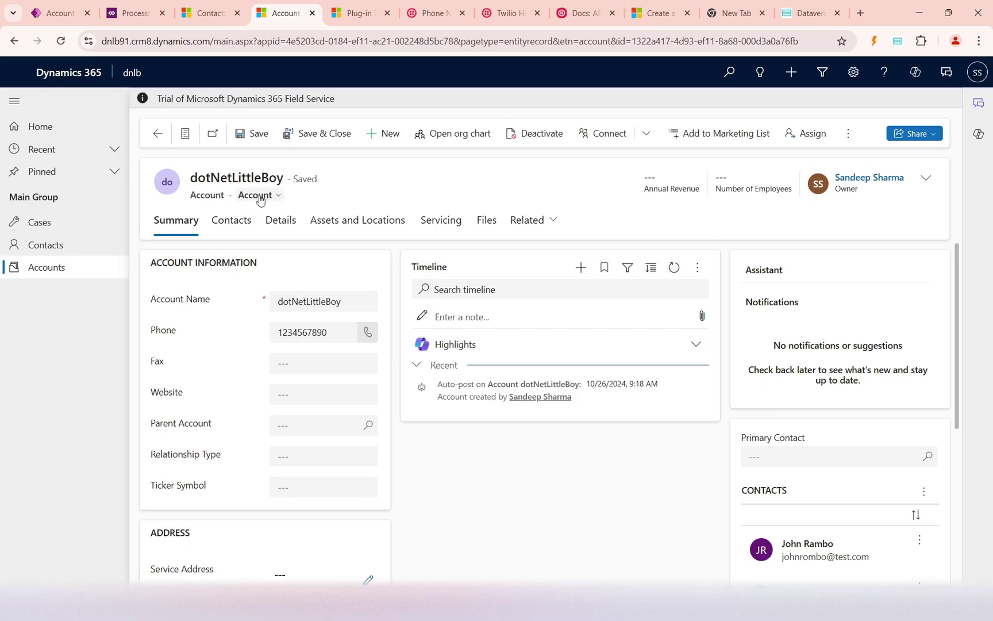
left_click(231, 220)
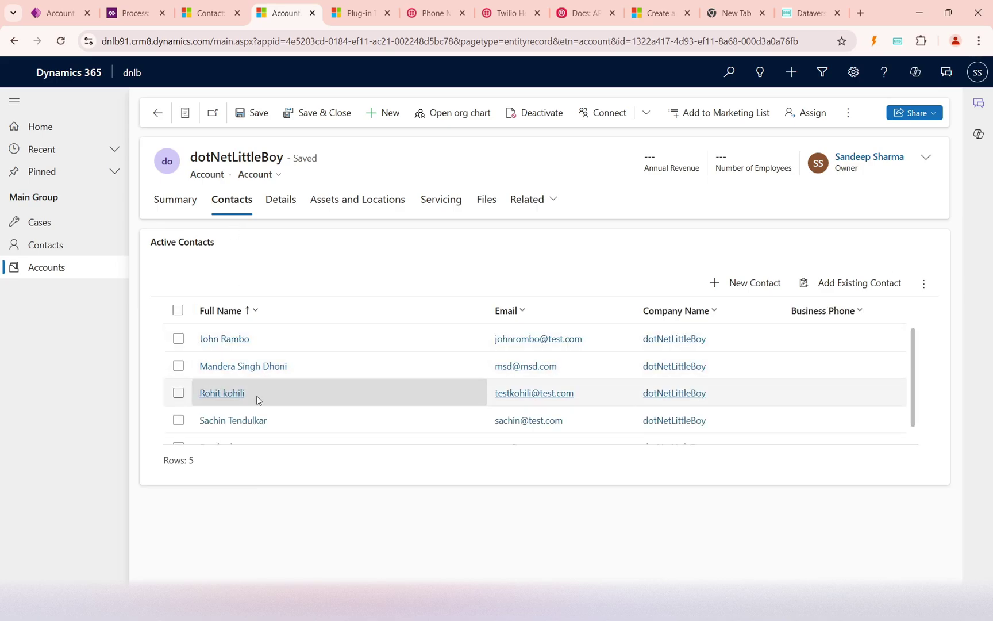
scroll(271, 390, "down", 1)
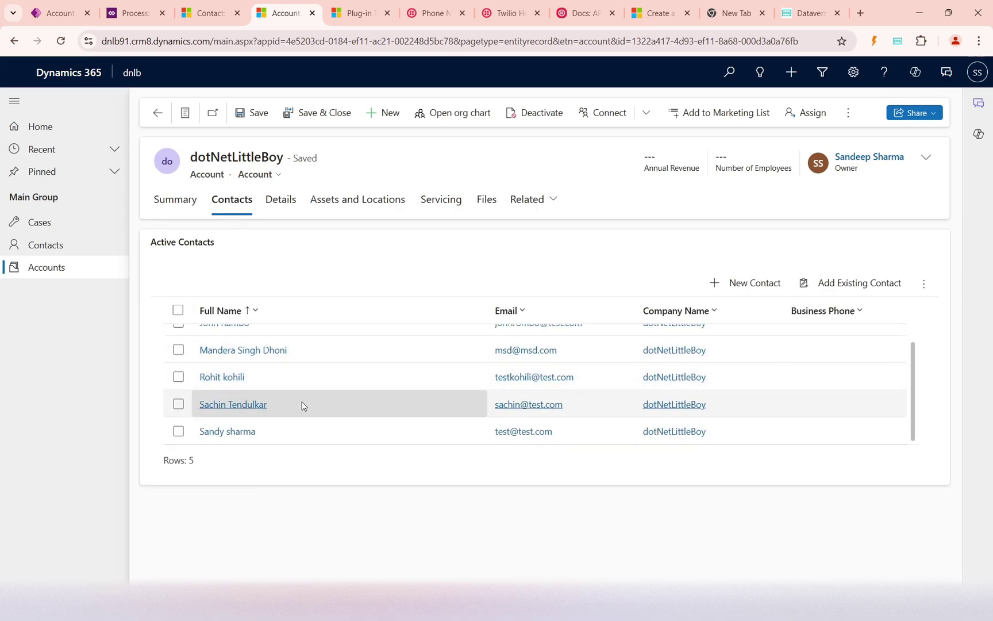
scroll(301, 406, "up", 1)
left_click_drag(199, 157, 250, 159)
left_click(395, 172)
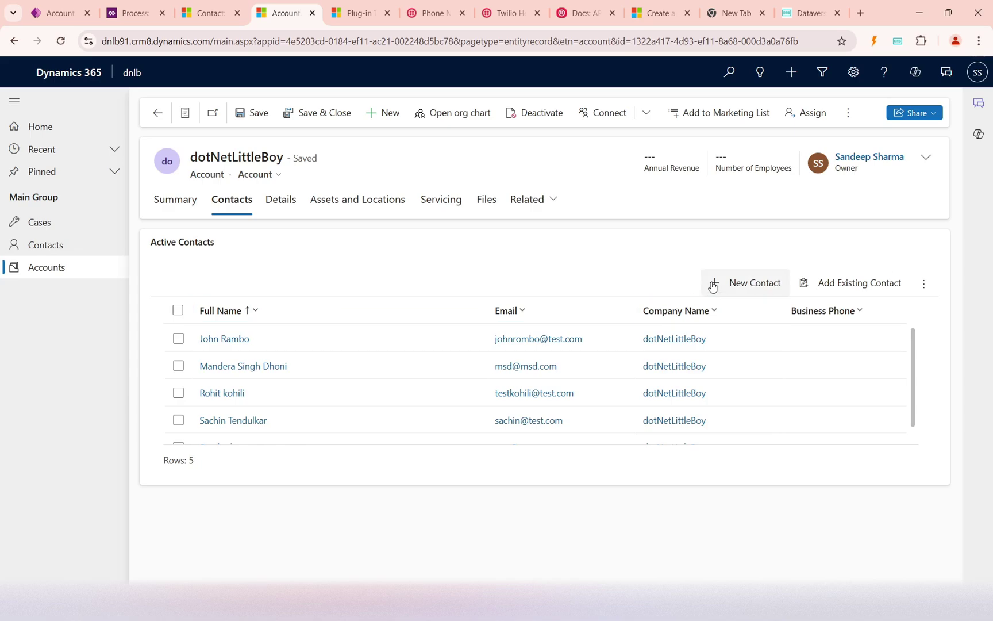
left_click(924, 283)
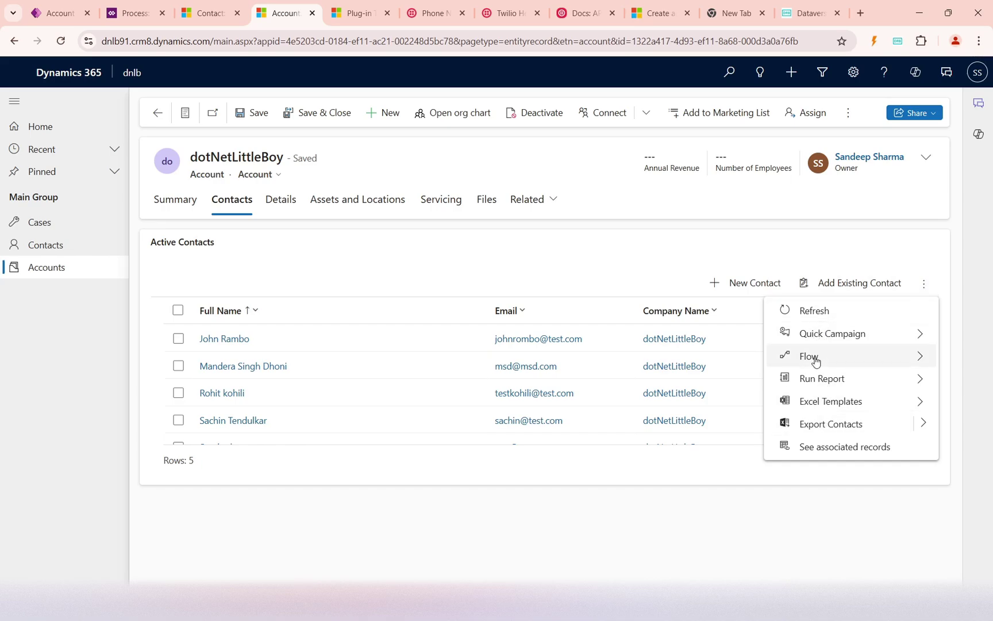
left_click(737, 476)
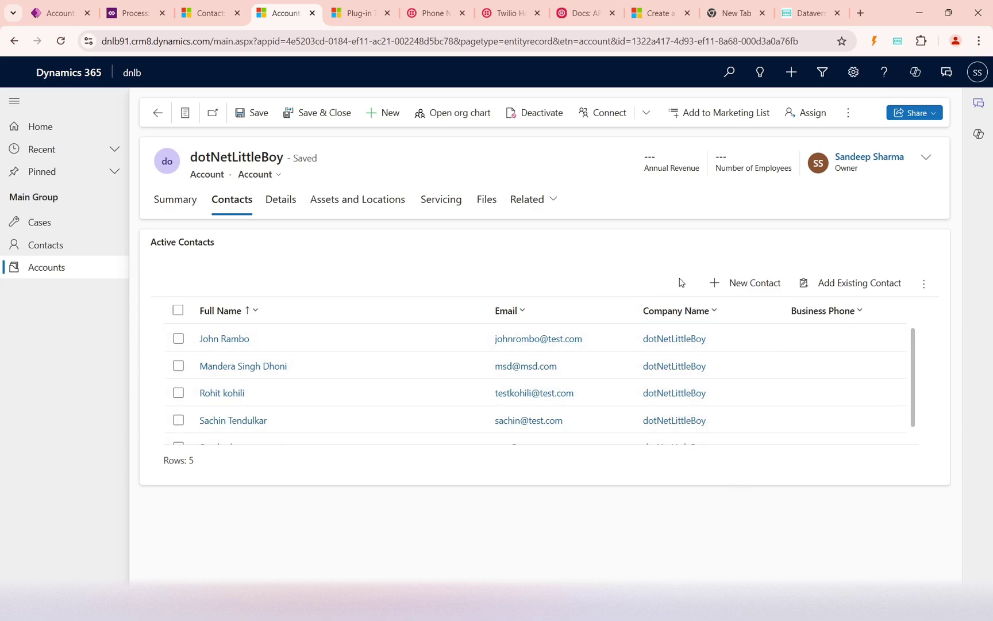
left_click(178, 338)
left_click(179, 366)
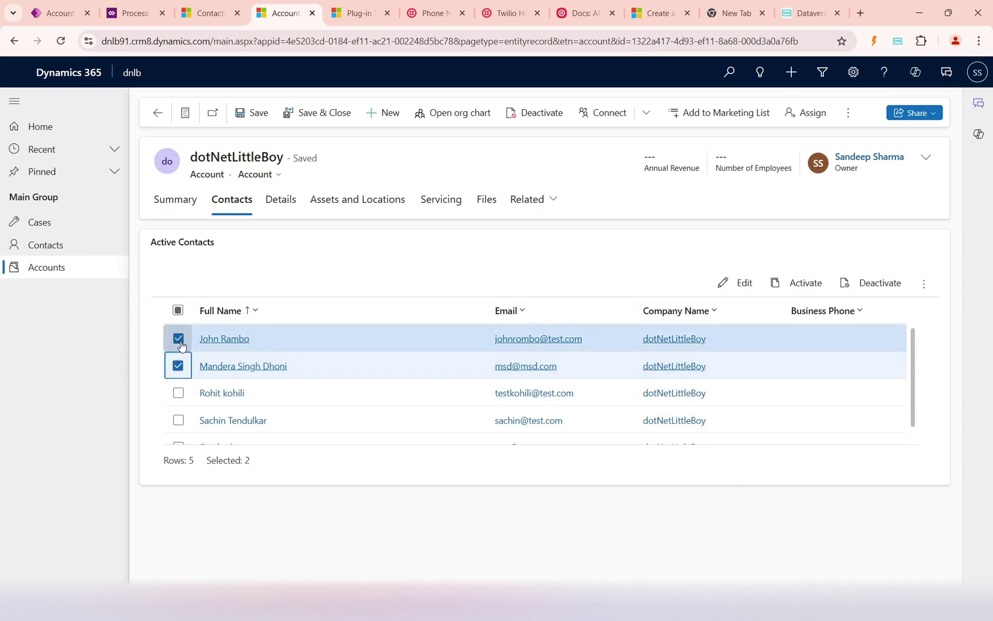
left_click(178, 366)
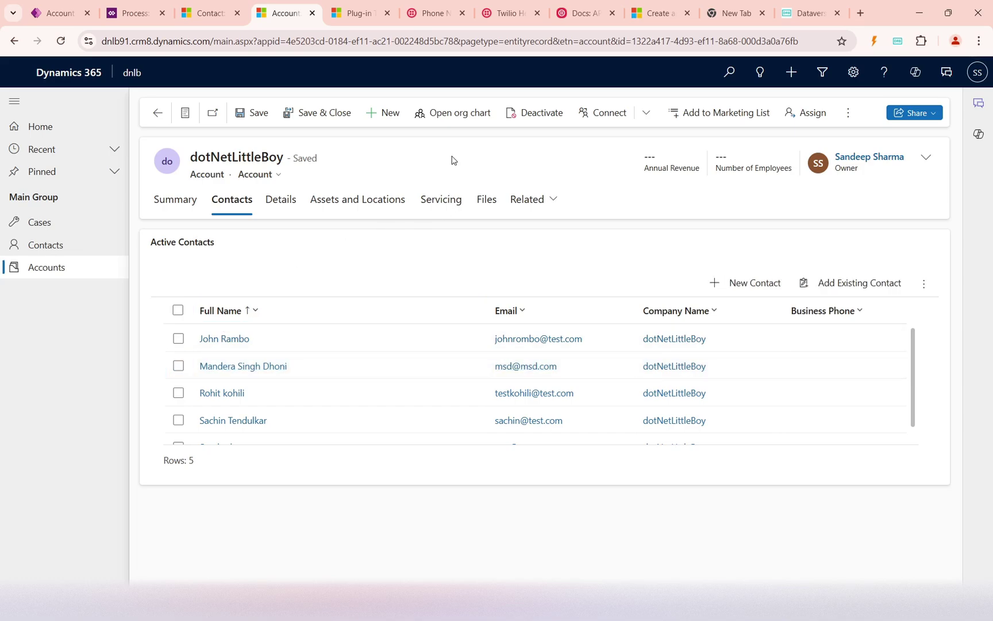
left_click(75, 14)
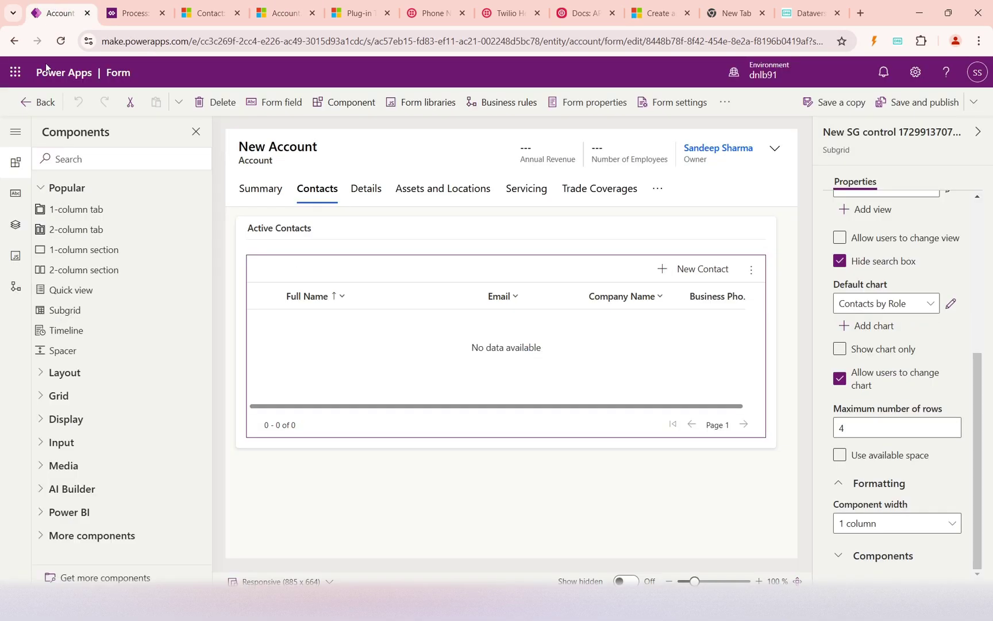
Step: Leave the form editor and list the solution's web resources, showing only dnlblogo
left_click(37, 103)
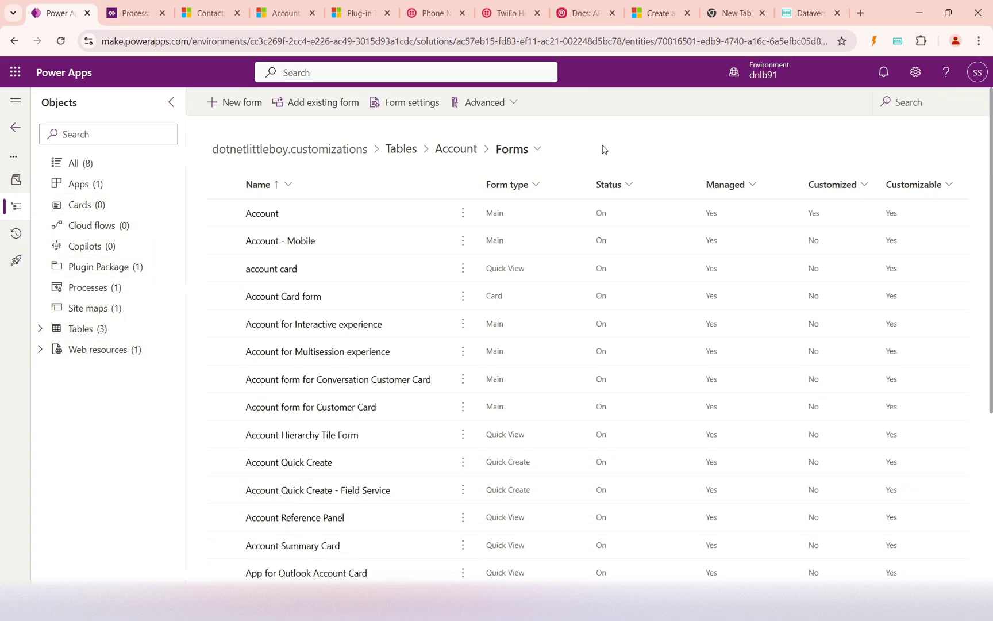
left_click(39, 349)
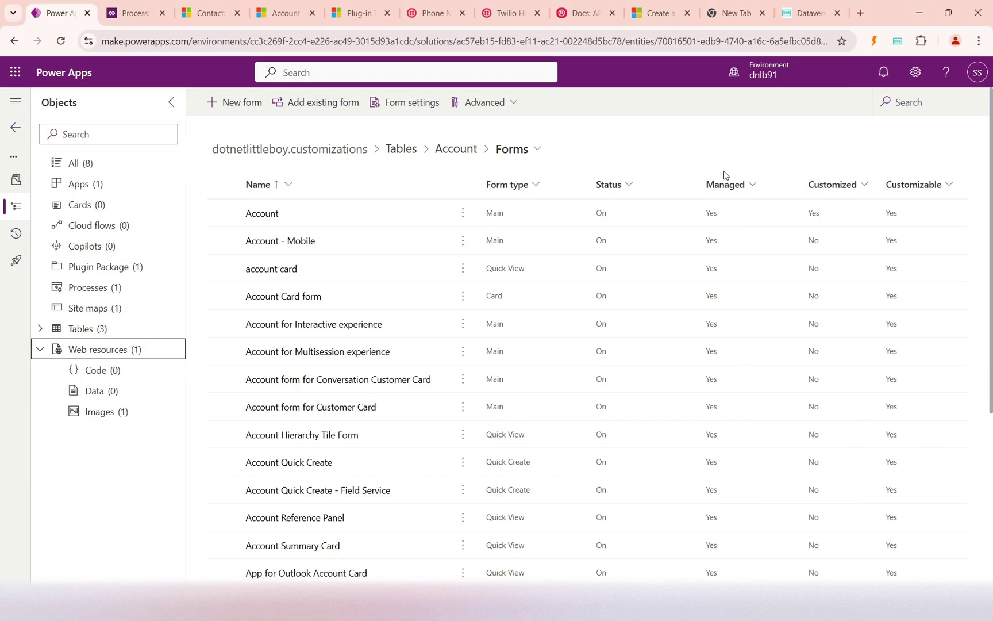
left_click(114, 355)
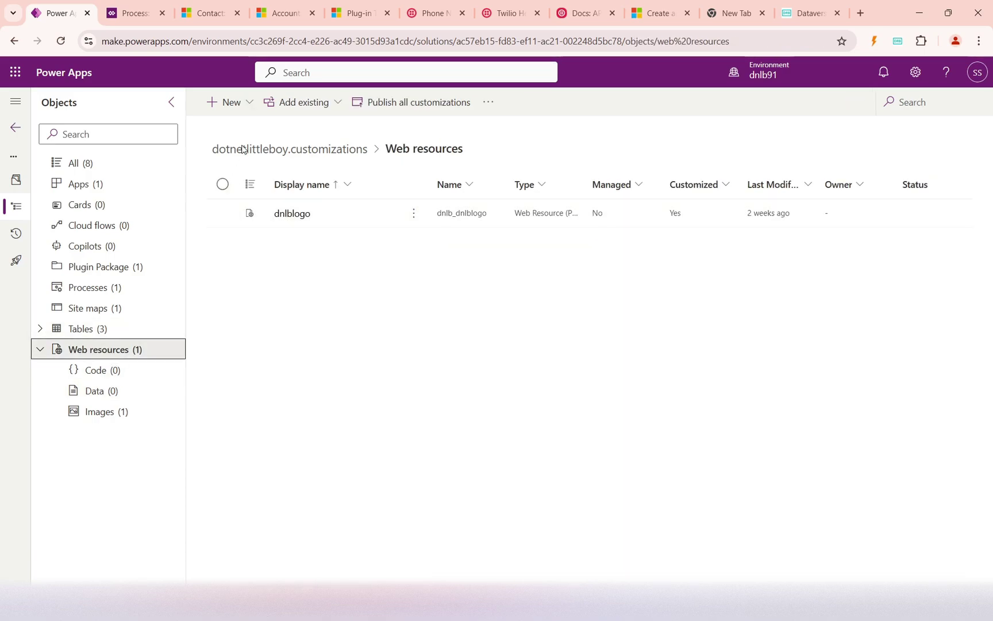
Step: Draft a new JavaScript (JS) web resource with display name and name /scripts/command.js
left_click(220, 103)
mouse_move(264, 338)
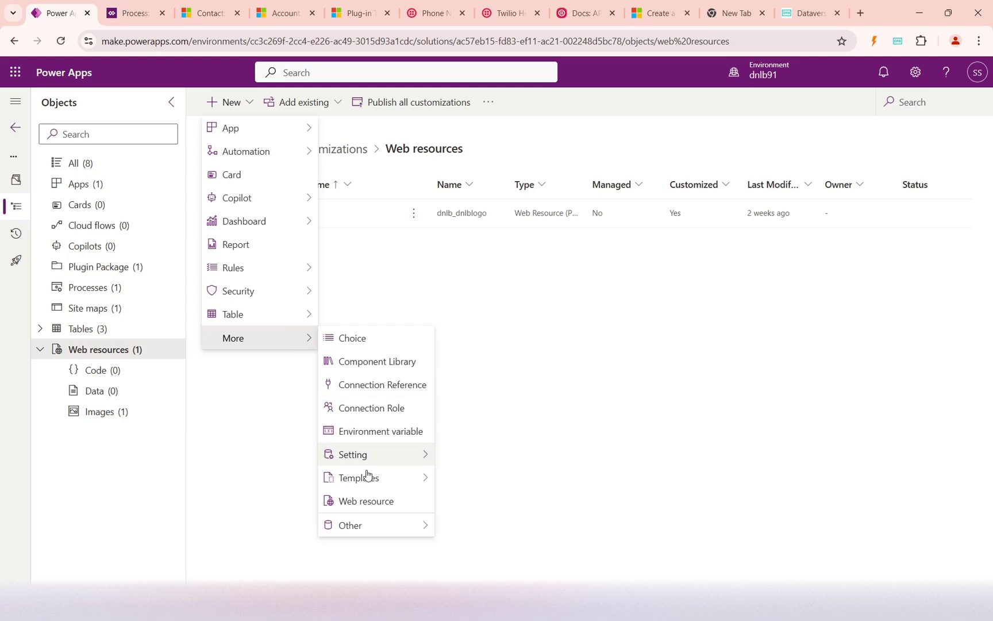
left_click(384, 501)
left_click(623, 196)
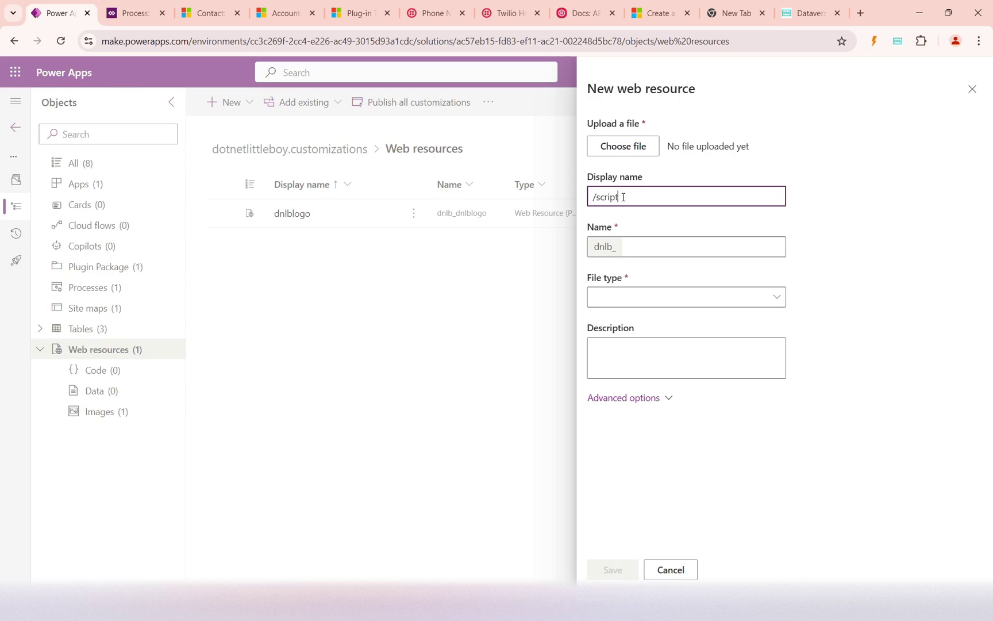
type("/scripts/command.js")
left_click(639, 244)
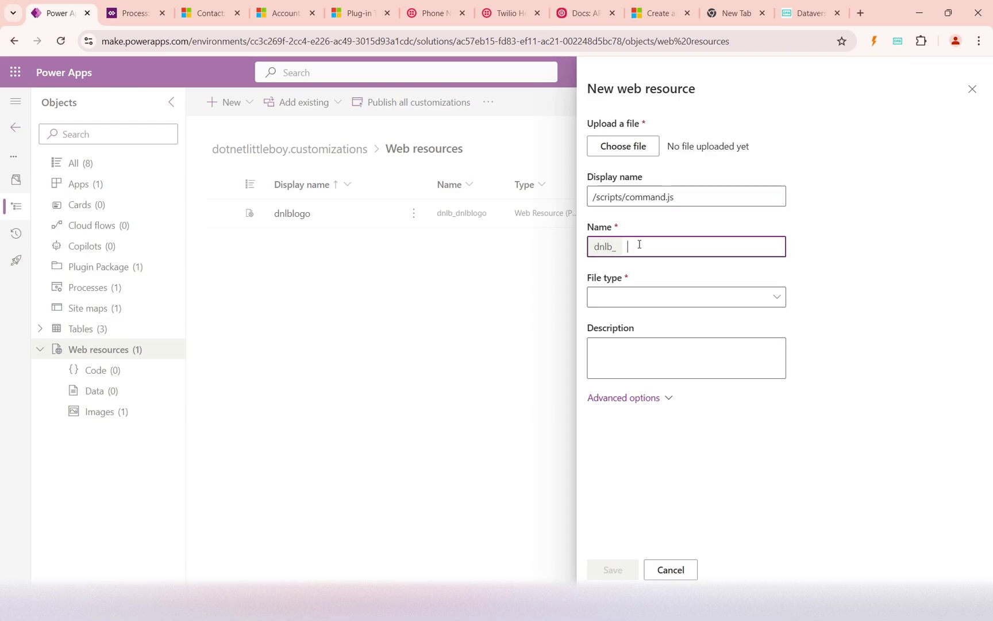
type("/scripts/command.js")
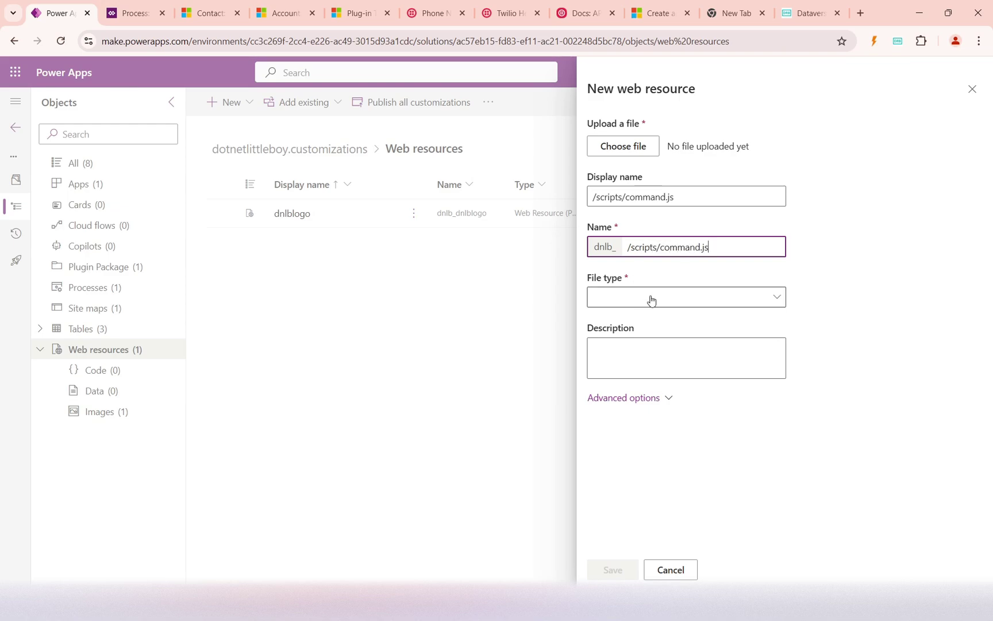
left_click(650, 296)
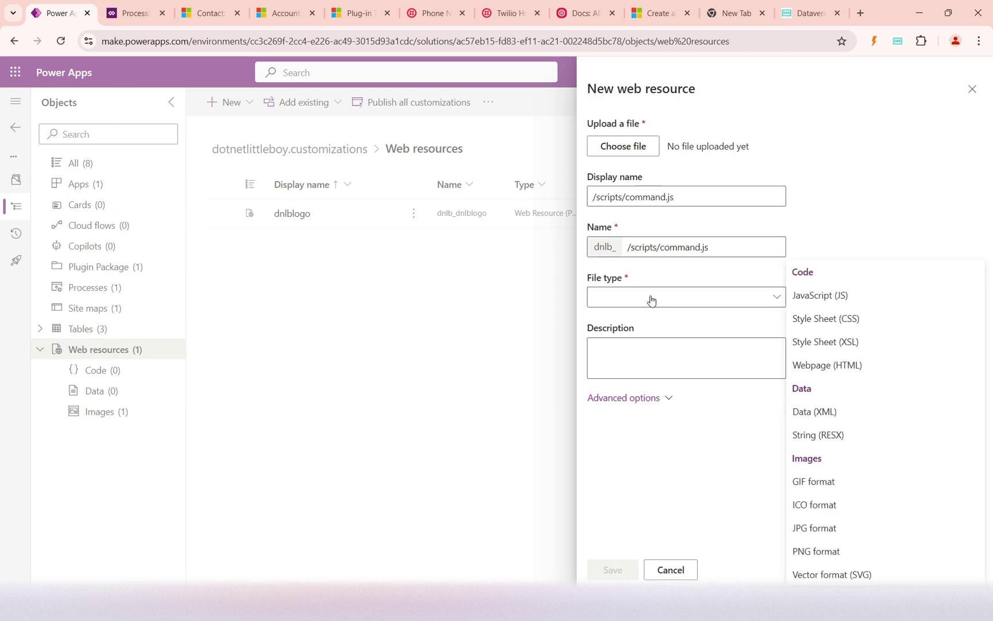
left_click(841, 296)
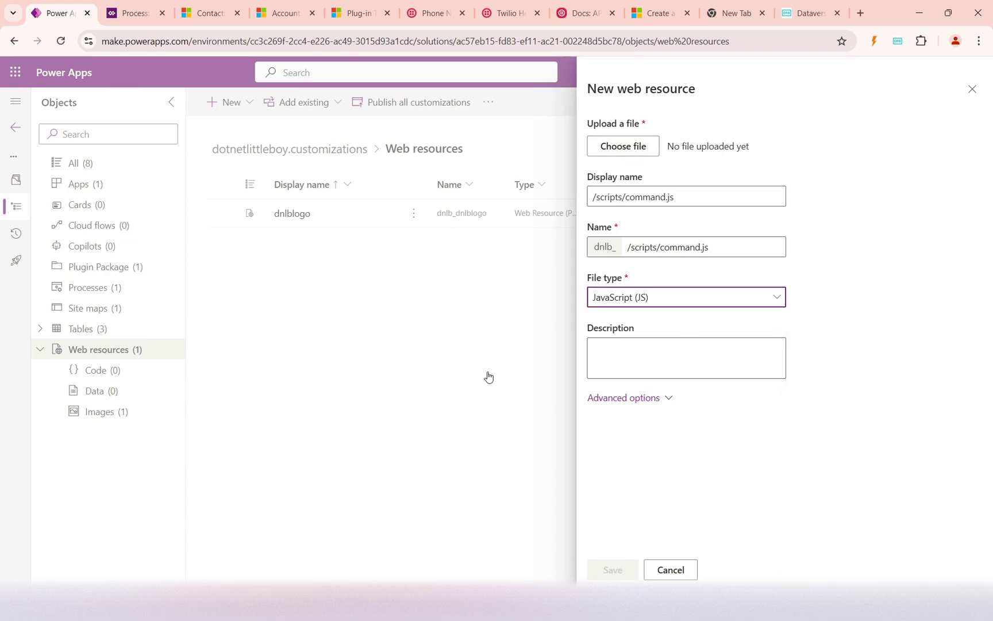
left_click(397, 582)
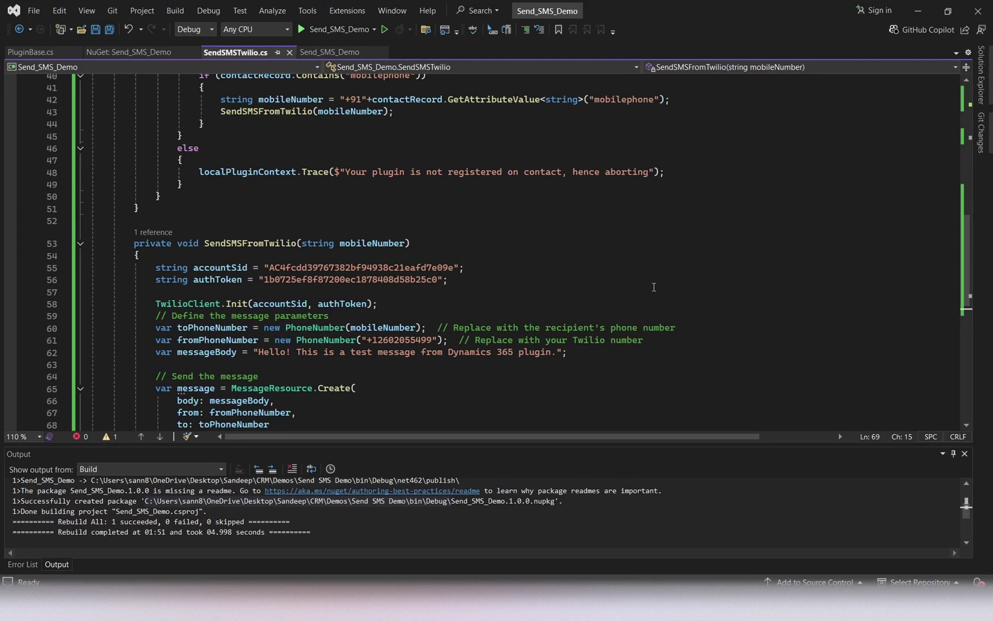
Step: Add a folder named webresource to the Send_SMS_Demo project
scroll(421, 211, "up", 2)
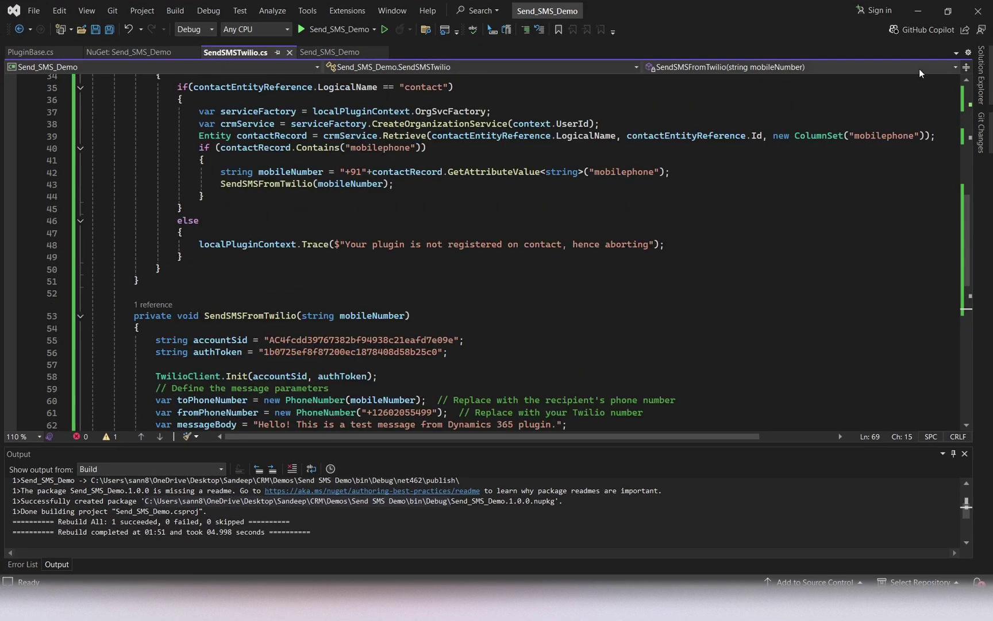
left_click(981, 75)
left_click(850, 112)
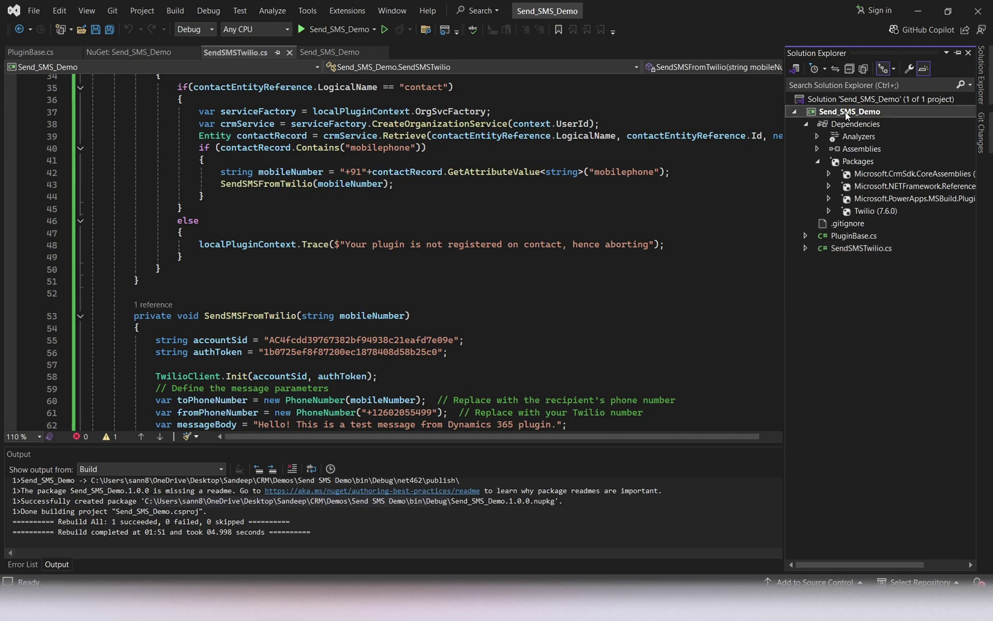
right_click(849, 111)
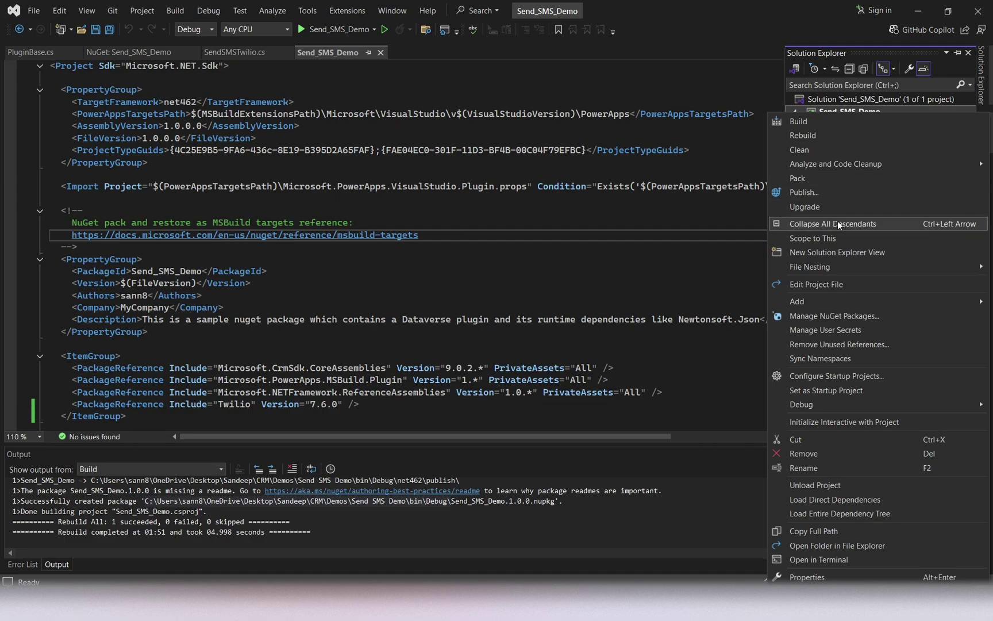
mouse_move(816, 302)
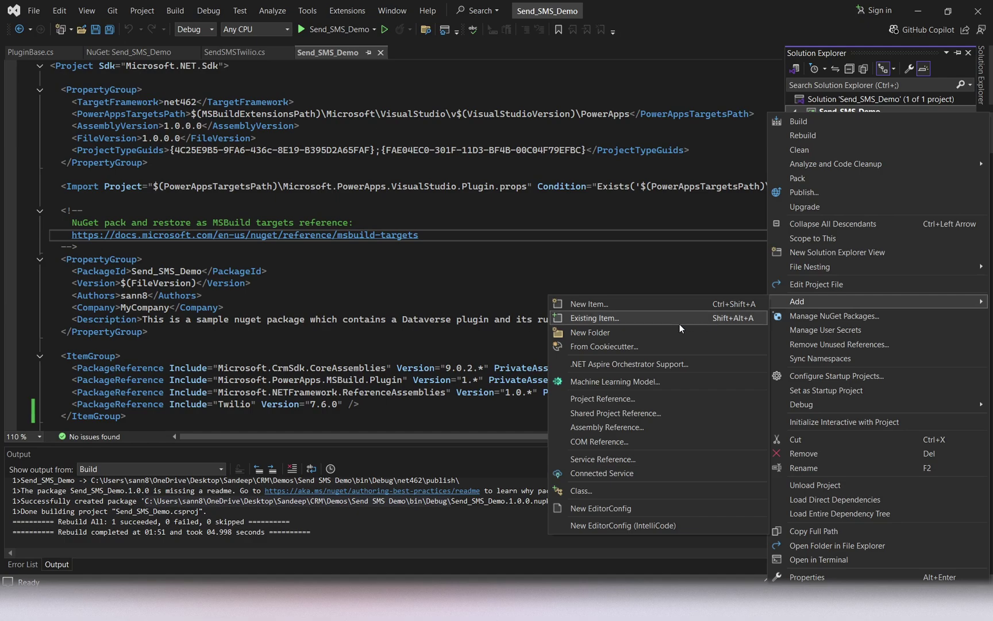
left_click(603, 331)
type("webresource")
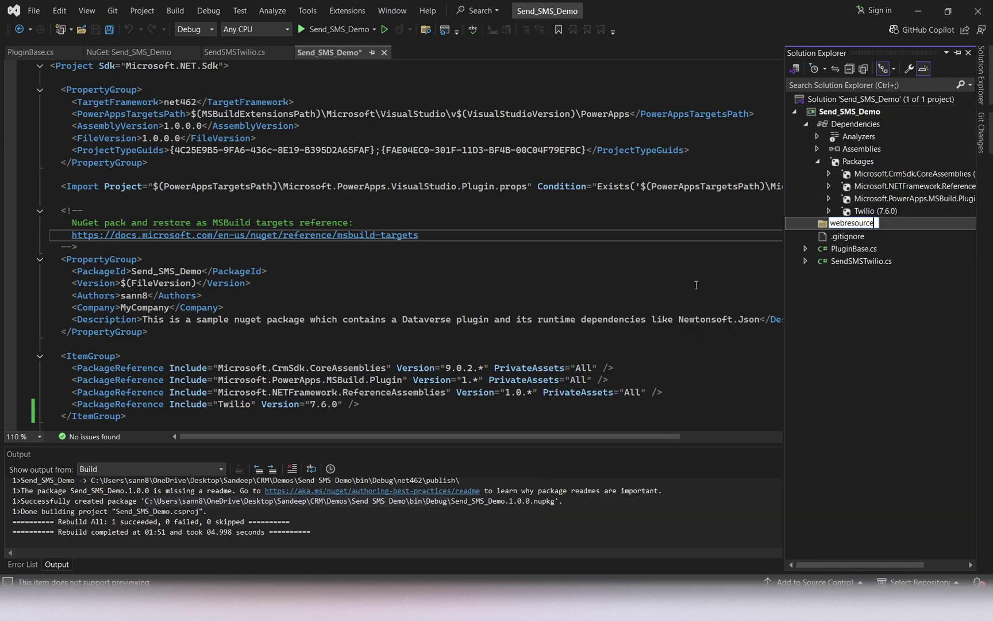
key("Return")
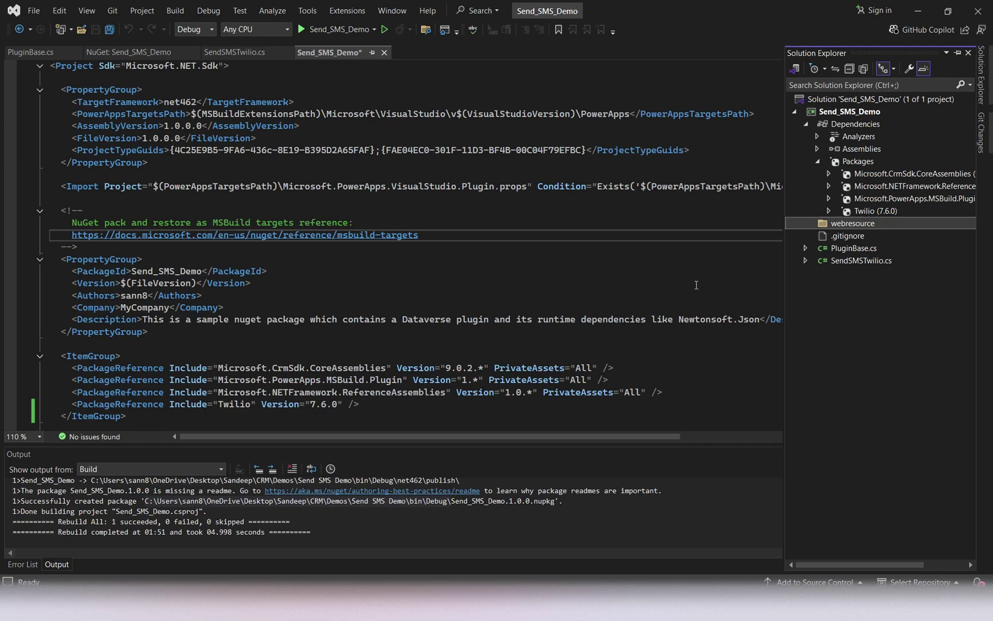
Step: Add a new file dnlb_command.js to the webresource folder, dropping the .cs extension
right_click(849, 223)
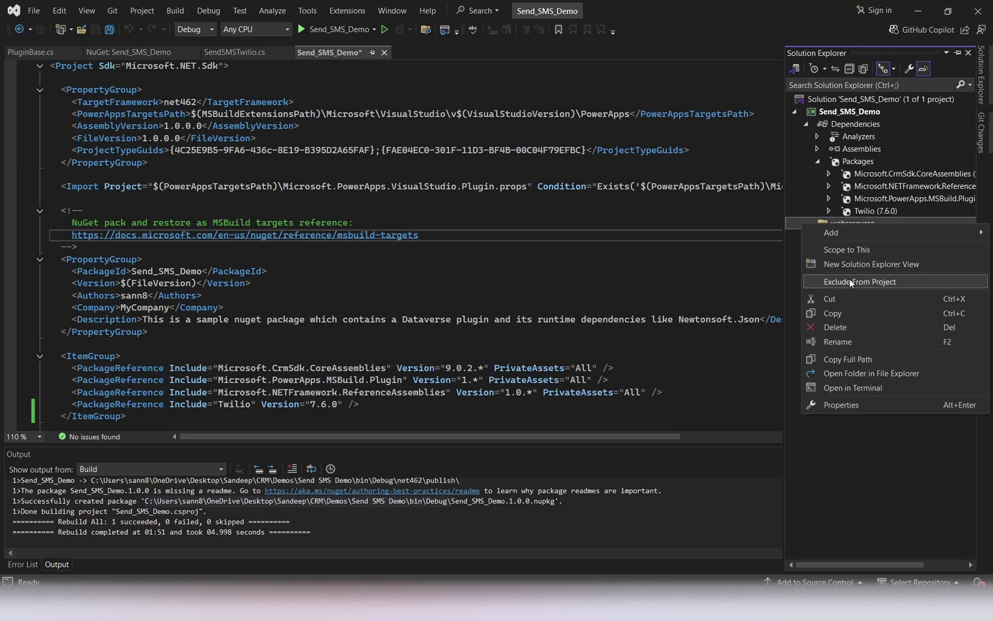
mouse_move(854, 234)
left_click(684, 234)
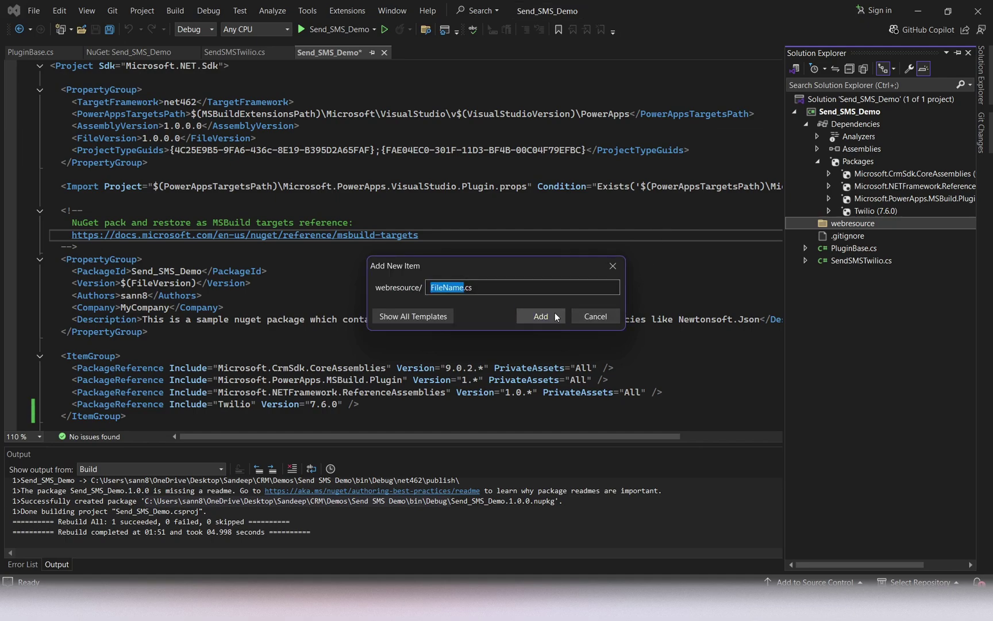
type("dnlb_command")
key("shift+End")
key("Delete")
left_click(554, 316)
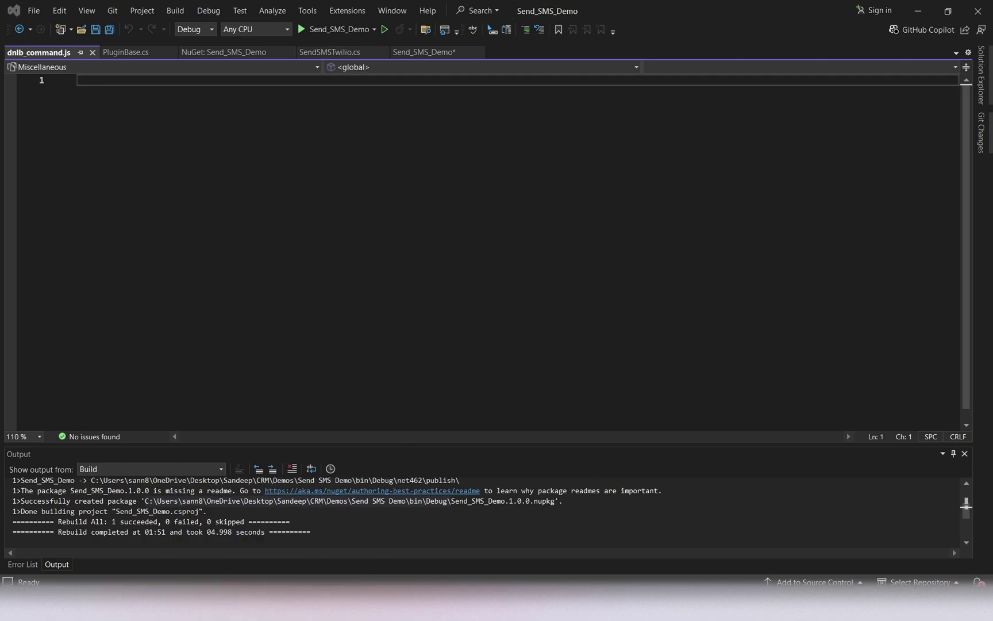
Step: Paste the command script into dnlb_command.js and review its dnlb and dnlb.command namespace setup
left_click(382, 237)
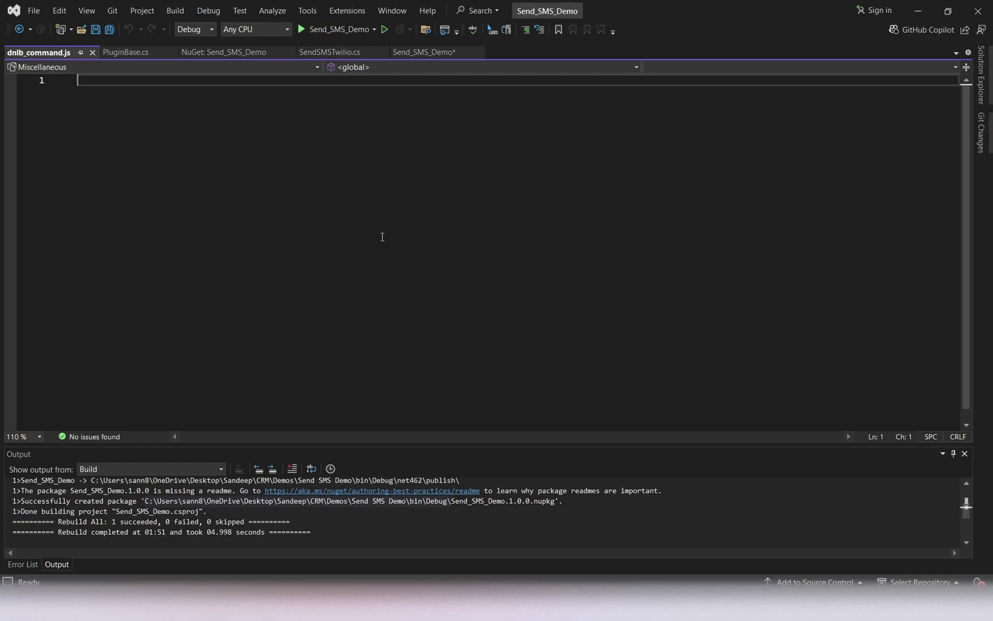
key("ctrl+v")
scroll(397, 233, "up", 20)
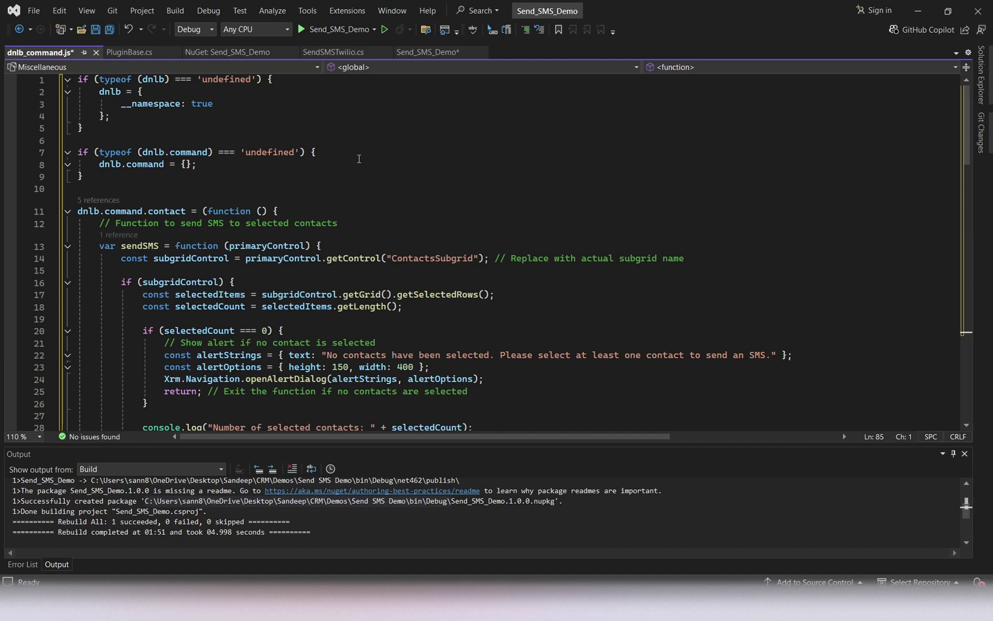
left_click(298, 118)
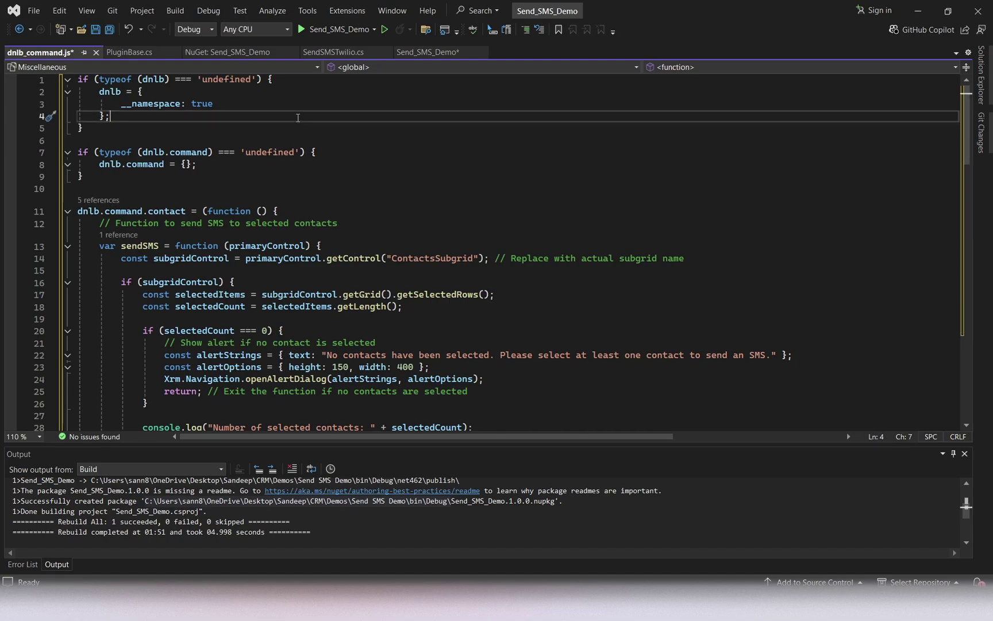
left_click(270, 104)
left_click(116, 79)
left_click_drag(104, 129, 78, 79)
left_click(250, 105)
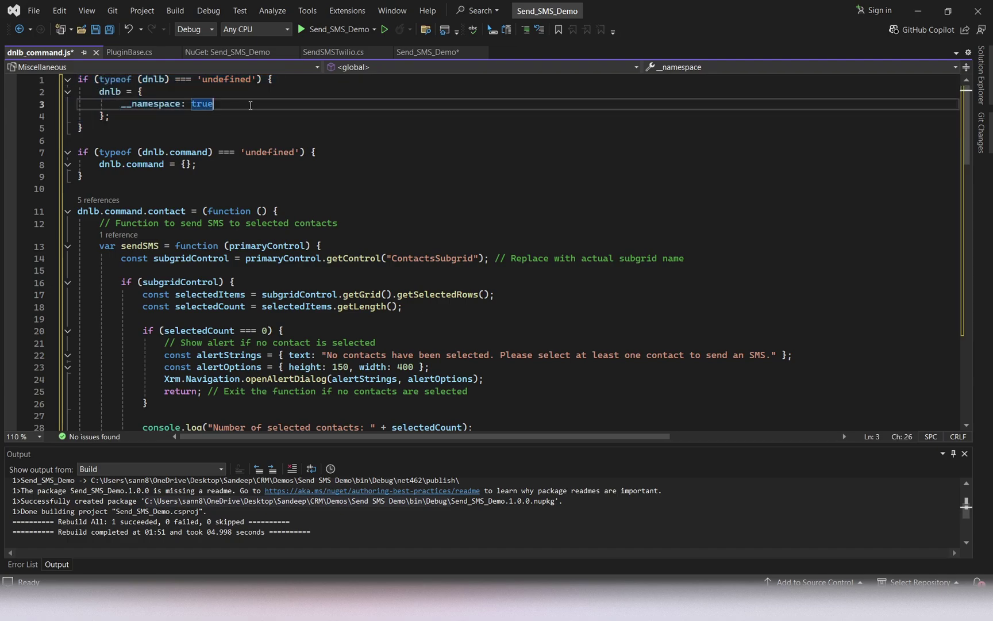
left_click(210, 155)
left_click_drag(143, 152, 205, 151)
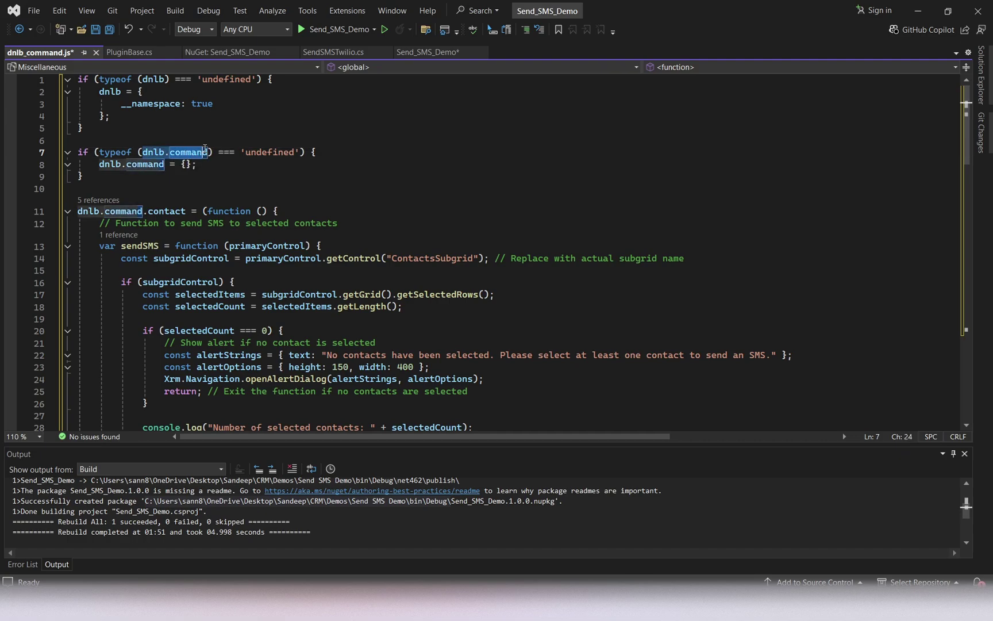
left_click_drag(98, 179, 78, 103)
left_click(199, 165)
Step: Review the contact namespace's sendSMS function, its primaryControl parameter and ContactsSubgrid getControl call
scroll(134, 200, "down", 2)
double_click(166, 165)
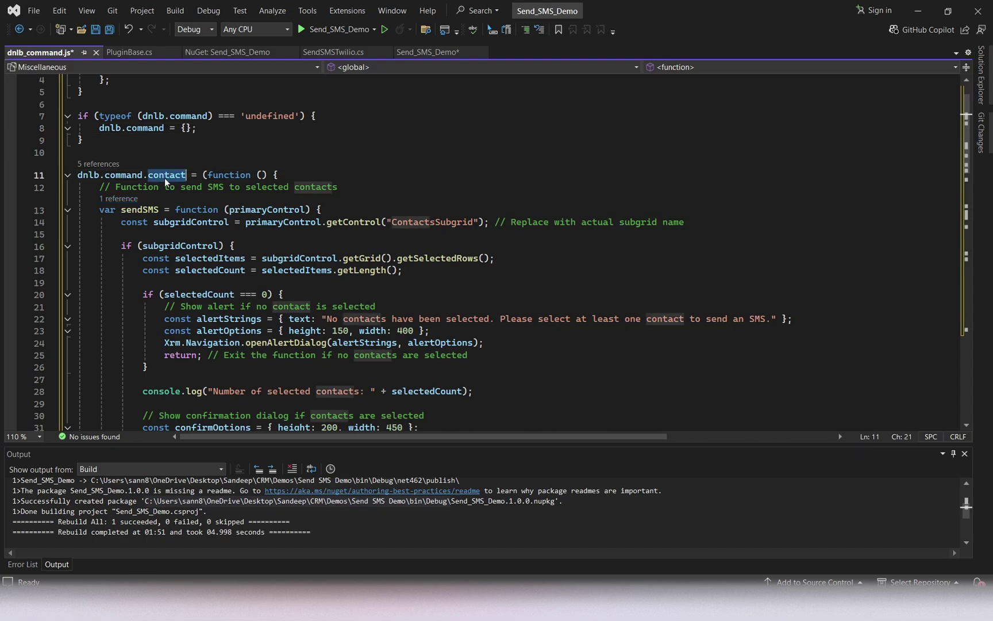
scroll(205, 163, "down", 1)
left_click_drag(202, 138, 280, 138)
left_click(167, 138)
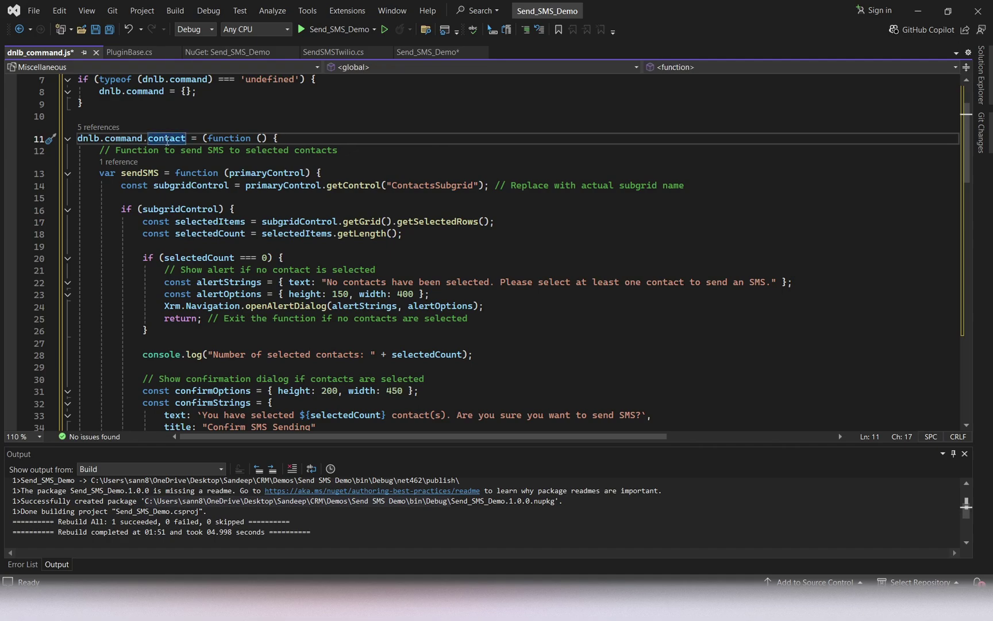
scroll(188, 187, "down", 1)
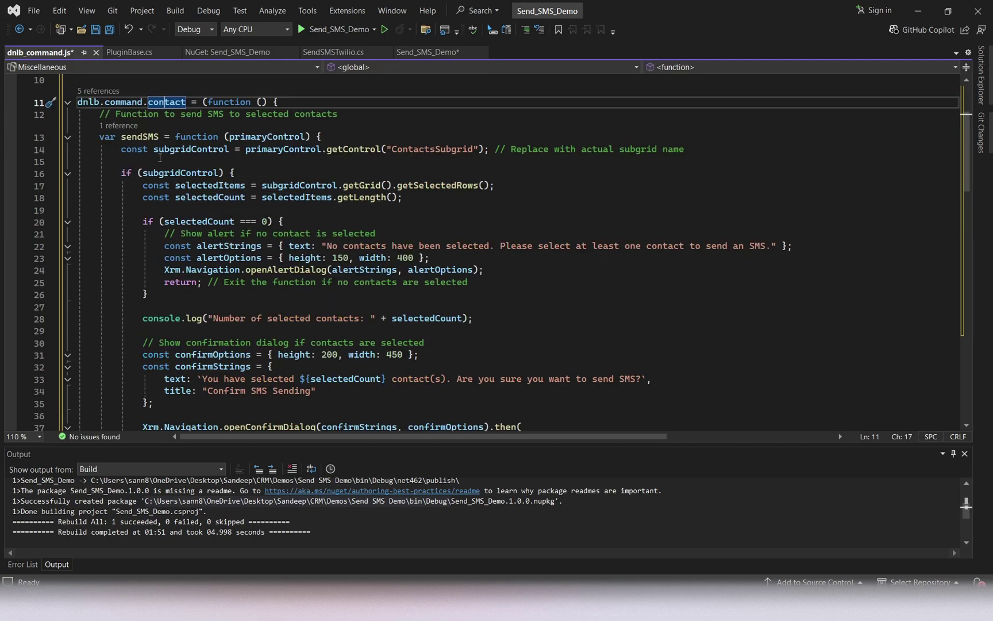
left_click(142, 138)
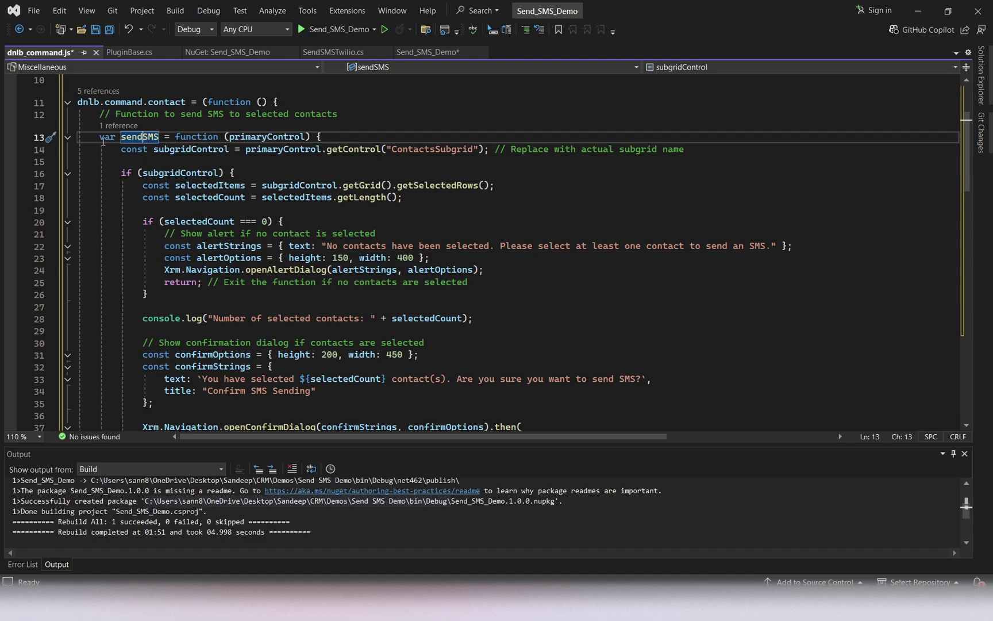
double_click(272, 138)
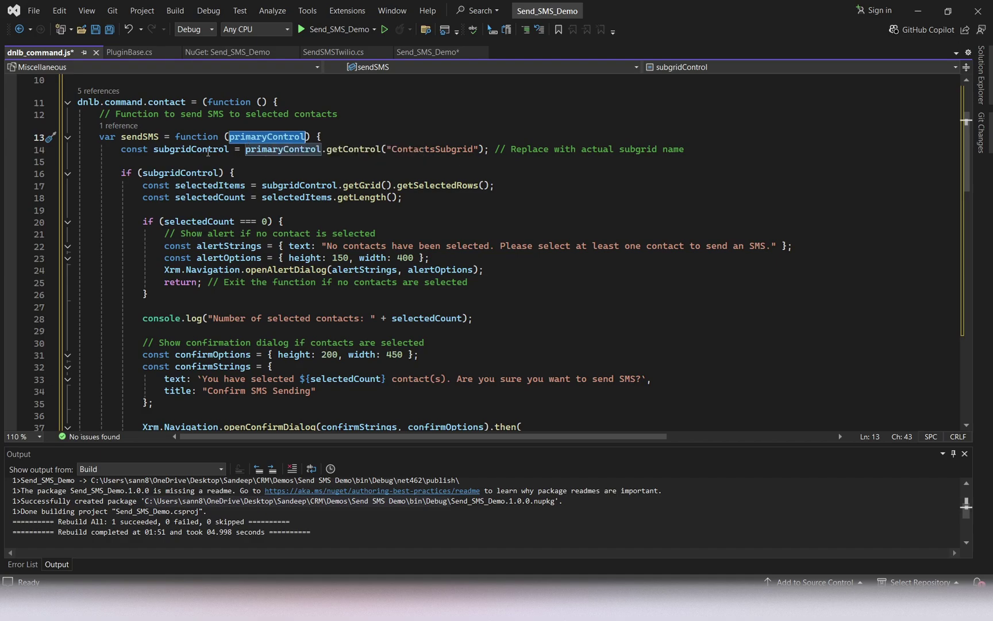
left_click(185, 150)
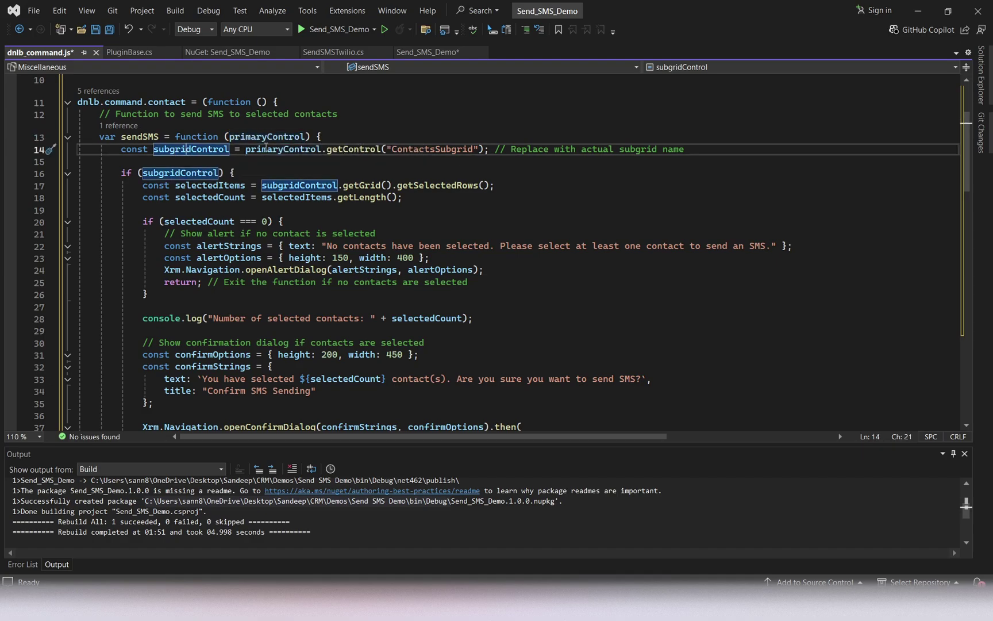
left_click(273, 150)
left_click(343, 150)
double_click(448, 149)
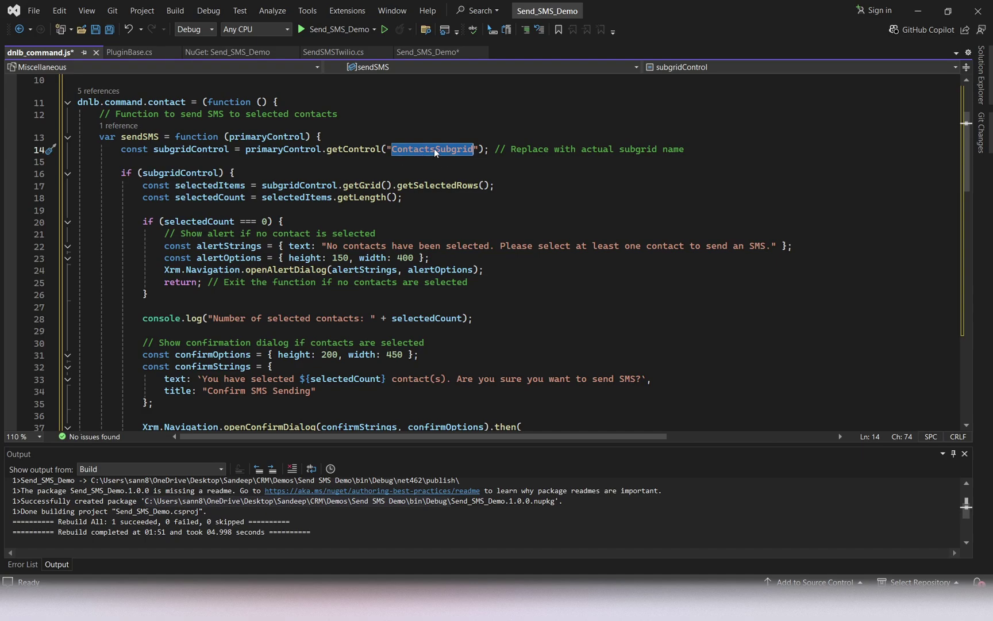
key("alt+Tab")
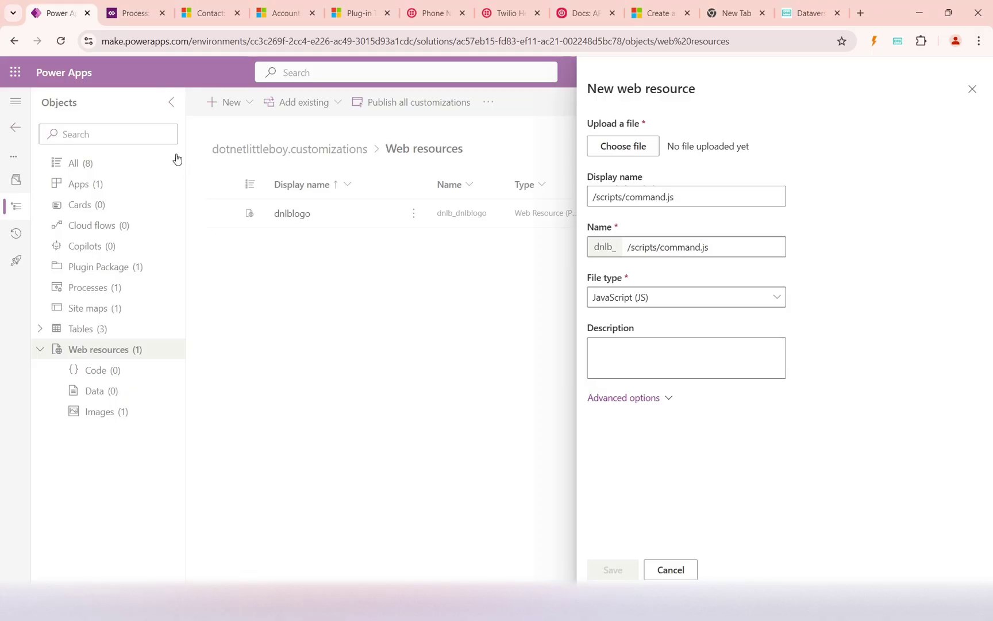
left_click(683, 573)
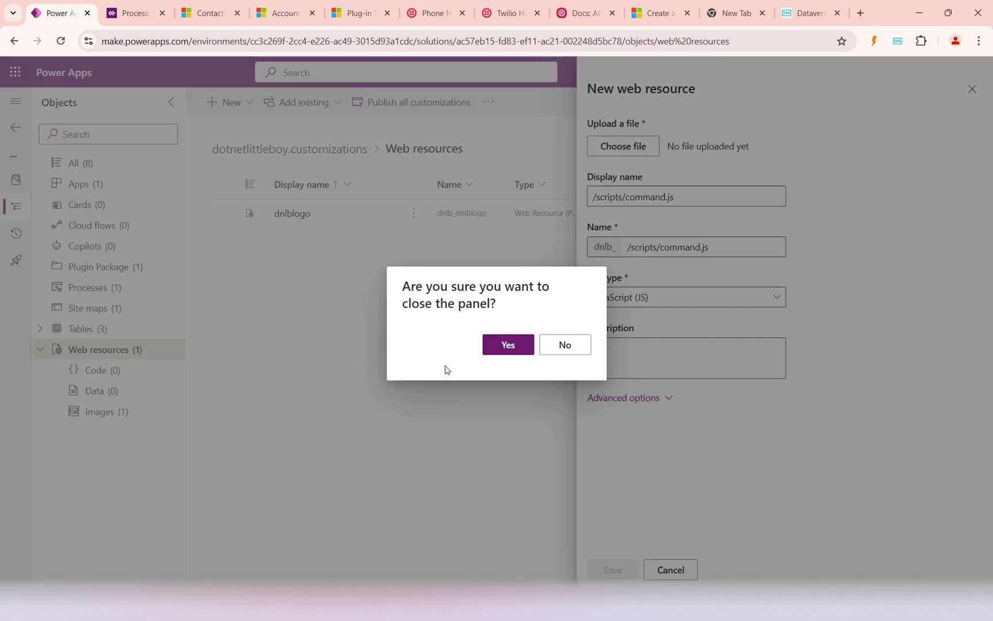
left_click(562, 351)
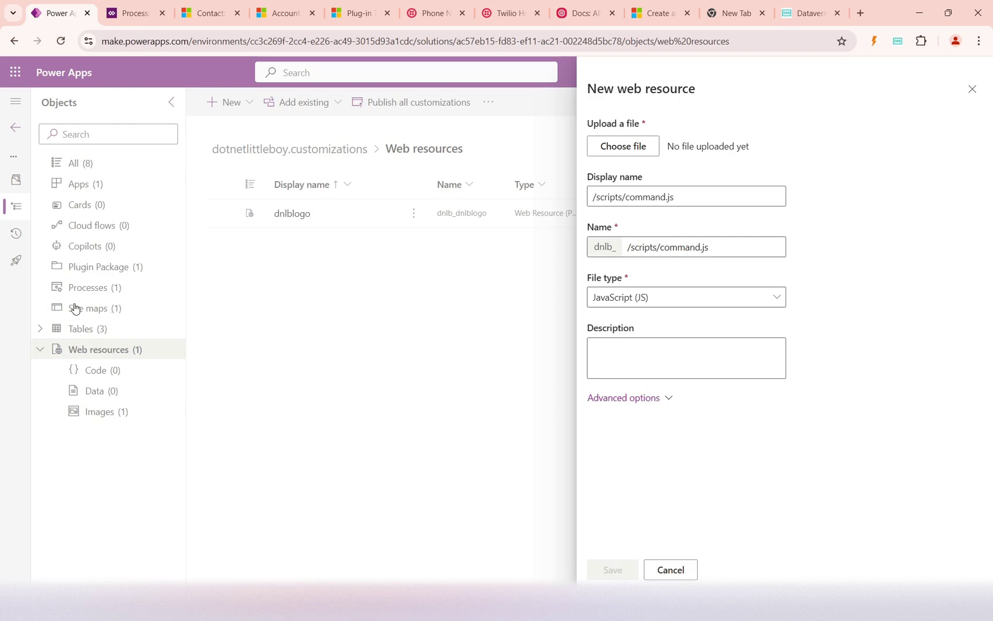
key("ctrl+4")
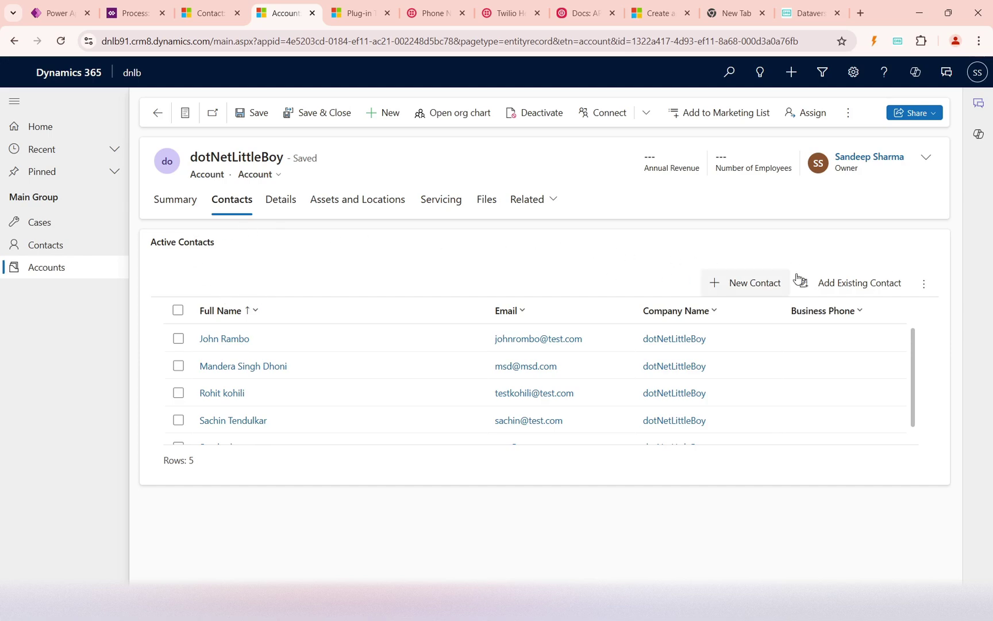
mouse_move(391, 615)
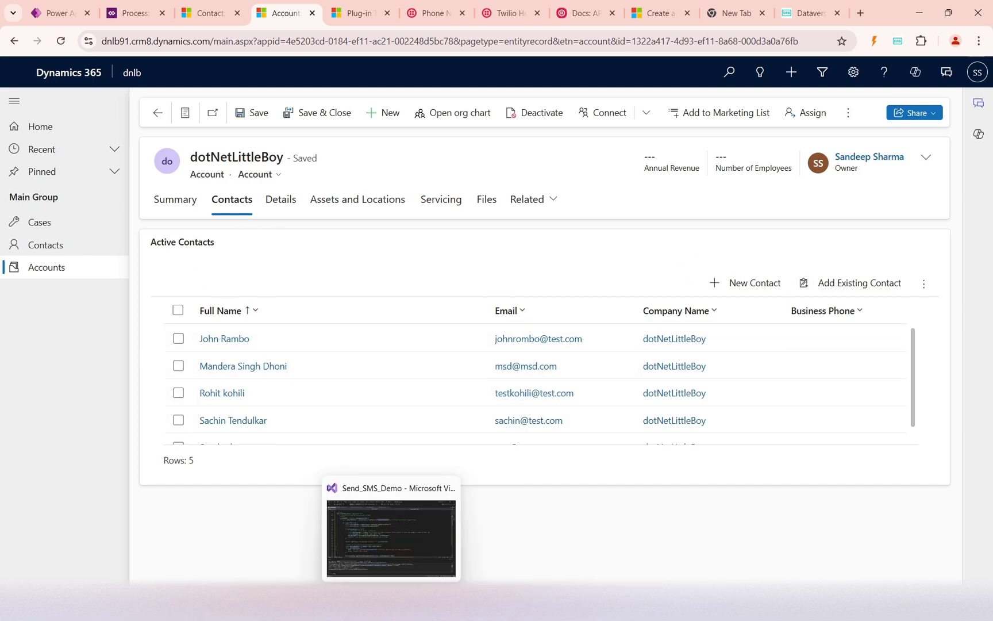
left_click(391, 537)
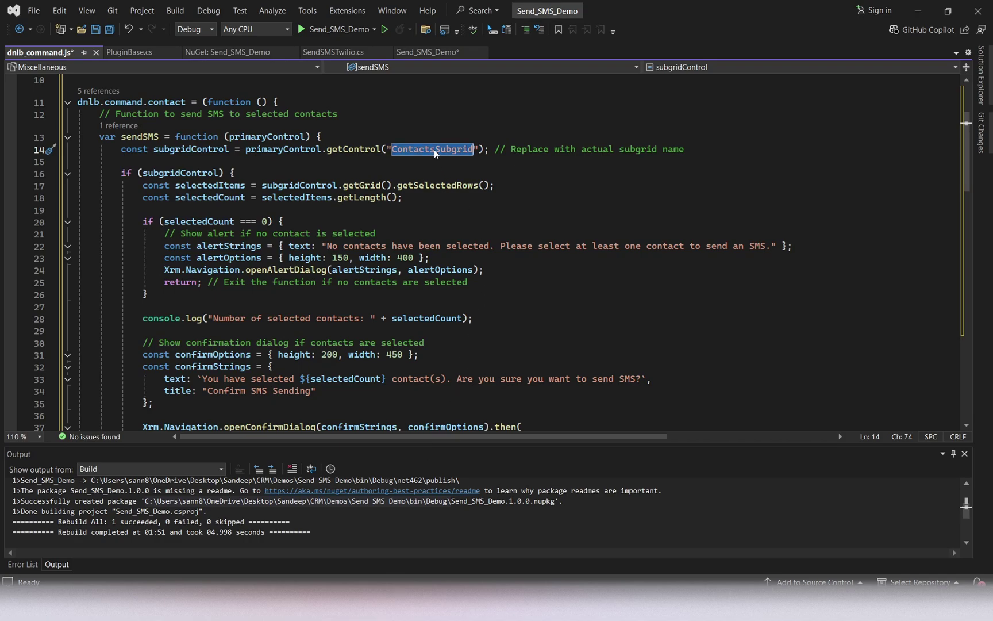
Step: Explain lines 15–17, which check subgridControl and get selectedItems via getGrid().getSelectedRows()
key("Down")
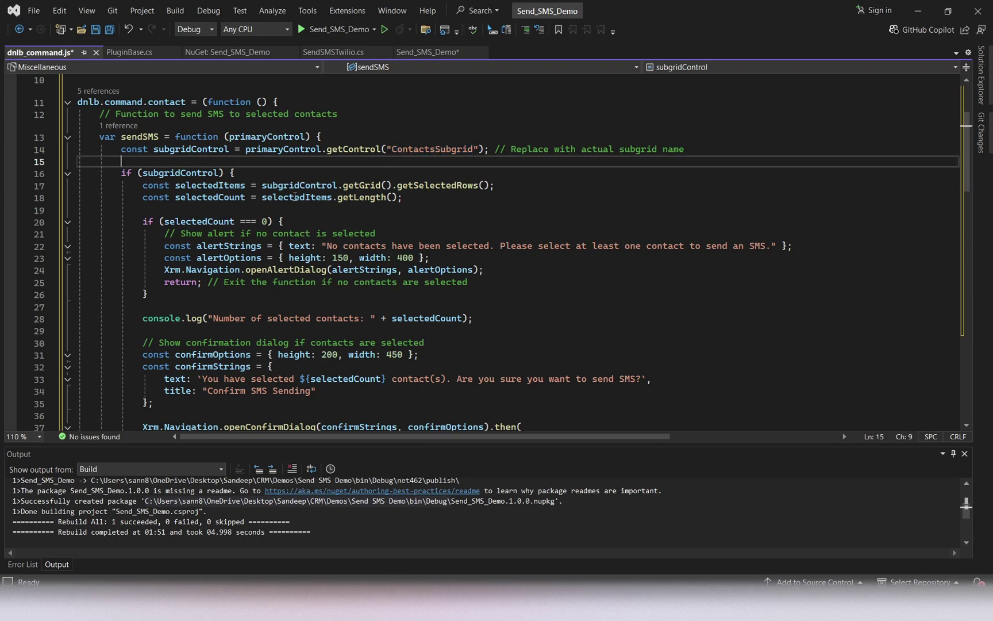
double_click(181, 172)
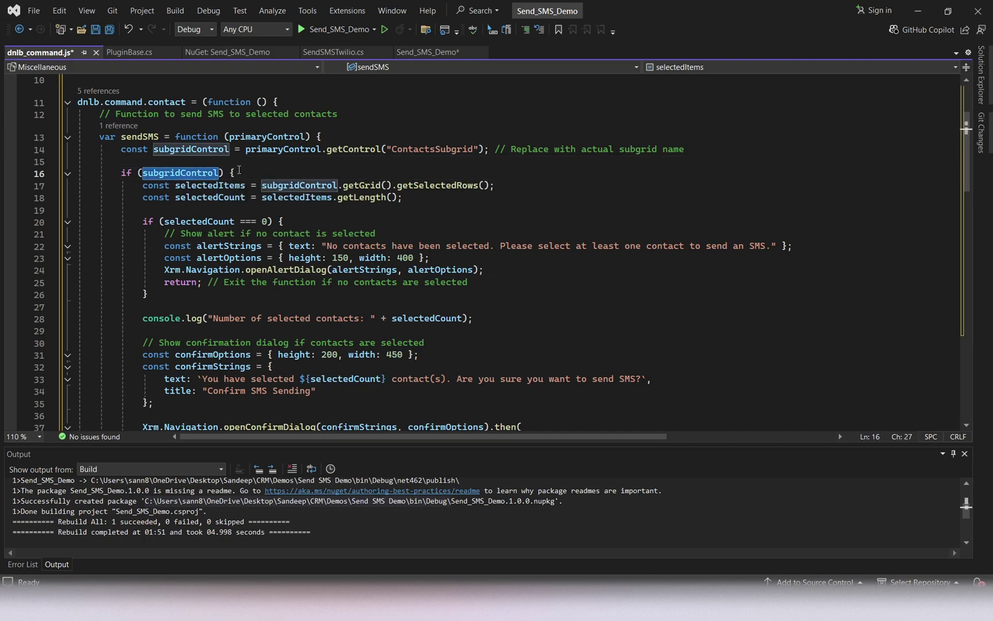
double_click(210, 185)
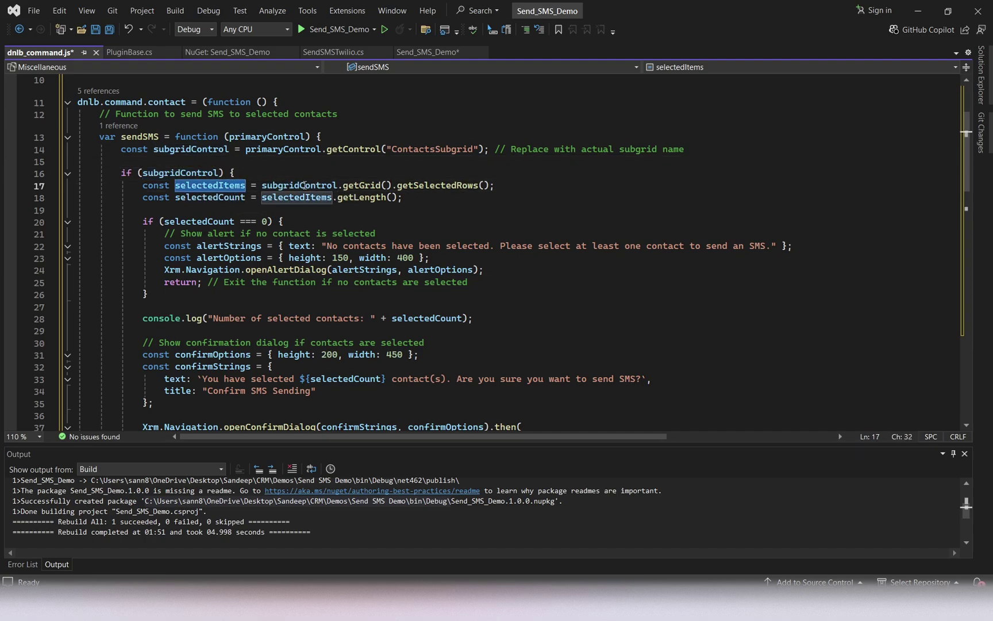
double_click(304, 185)
left_click_drag(337, 185, 507, 190)
left_click(399, 185)
double_click(212, 187)
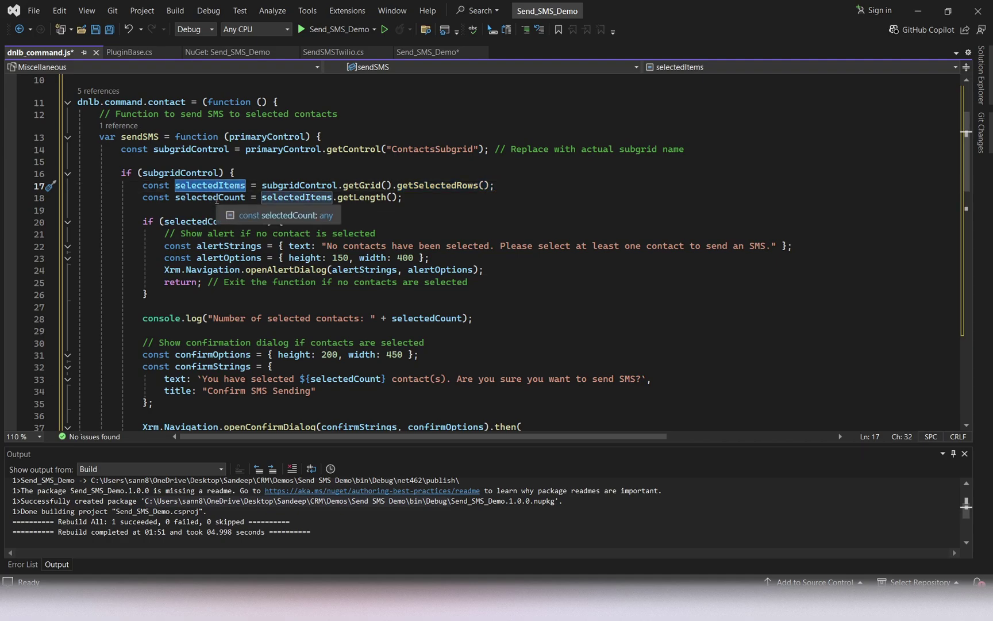
Step: Walk through the selectedCount from selectedItems.getLength and its check on line 20
left_click(232, 198)
left_click(269, 197)
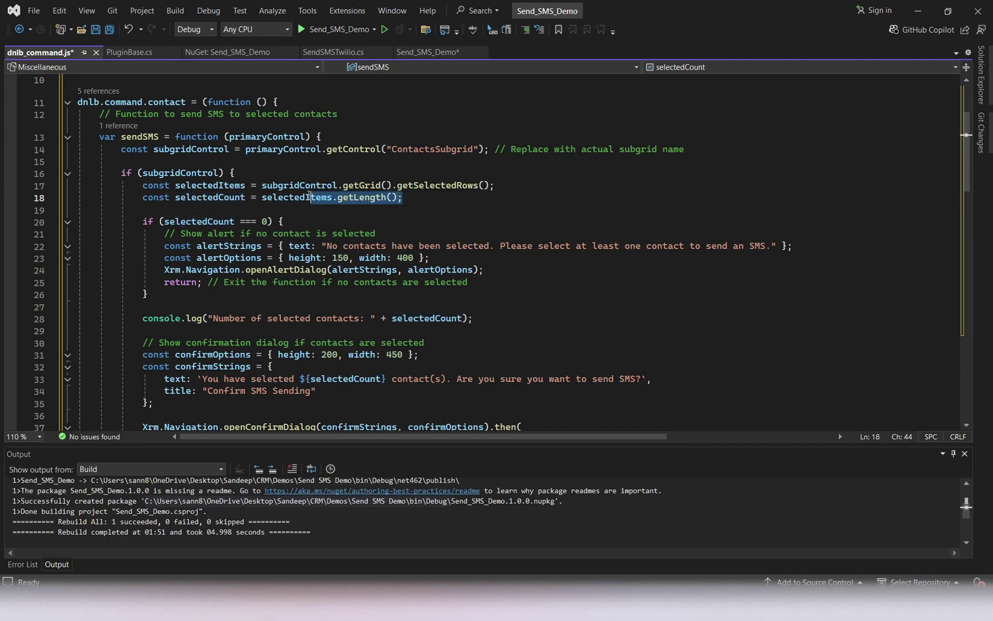
mouse_move(247, 185)
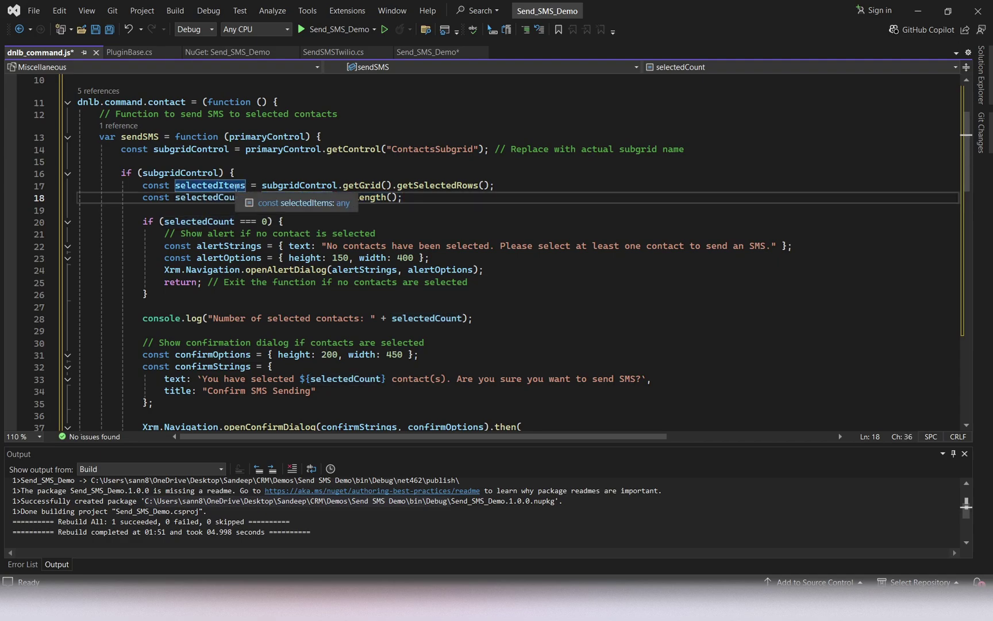
left_click(247, 185)
left_click(253, 210)
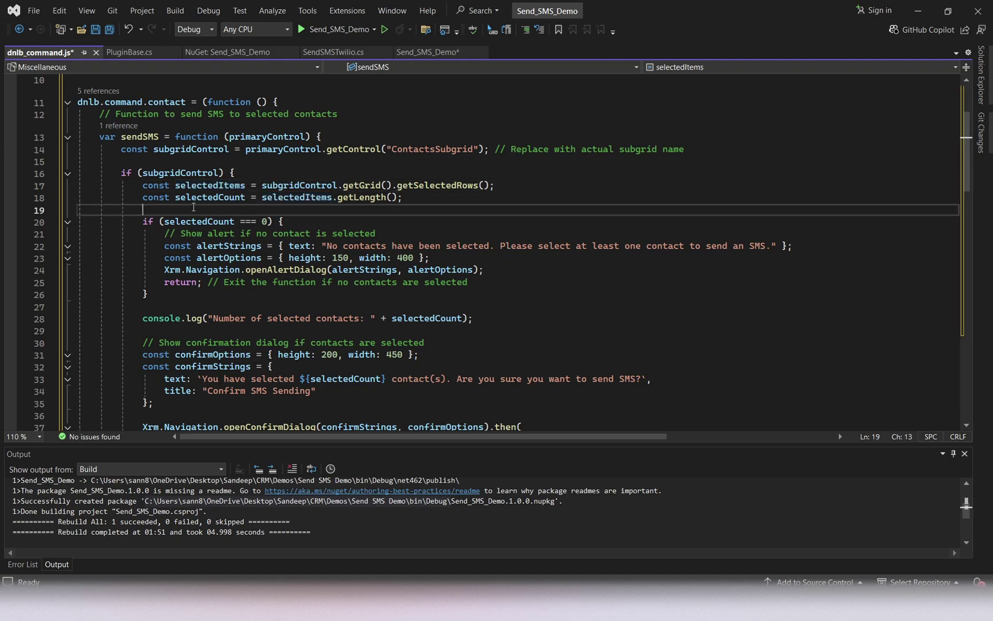
double_click(198, 221)
left_click(291, 221)
Step: Review the alertStrings and openAlertDialog code on lines 22–24, which follow the selectedCount check
scroll(286, 242, "down", 1)
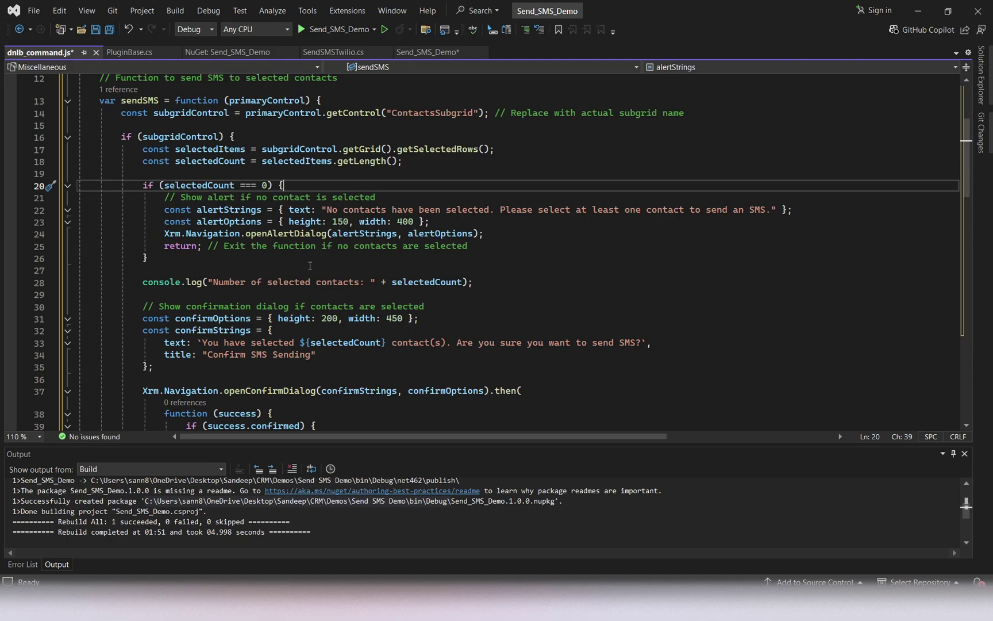
left_click(165, 211)
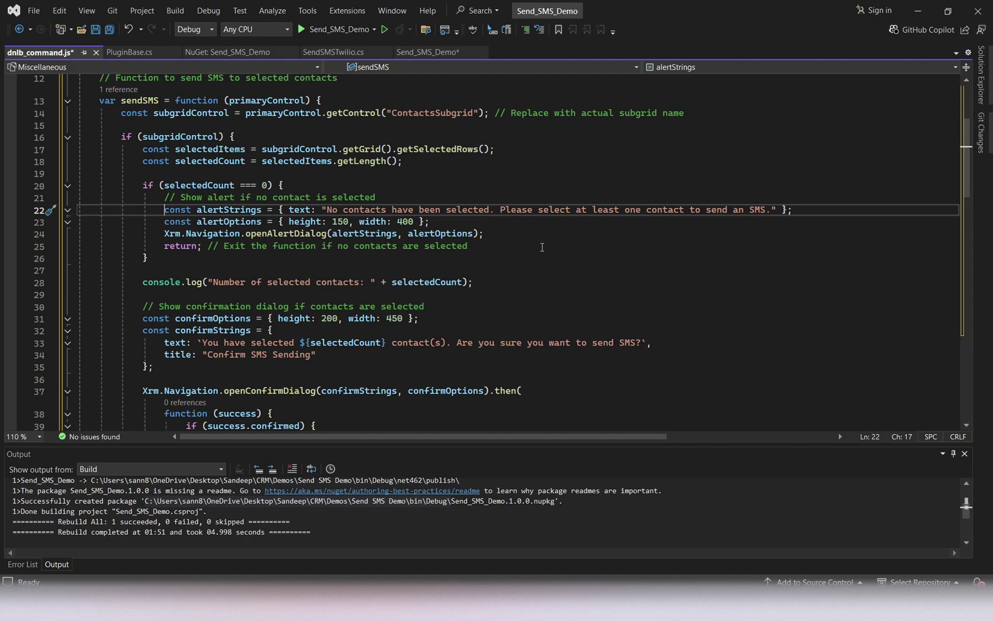
scroll(451, 255, "down", 1)
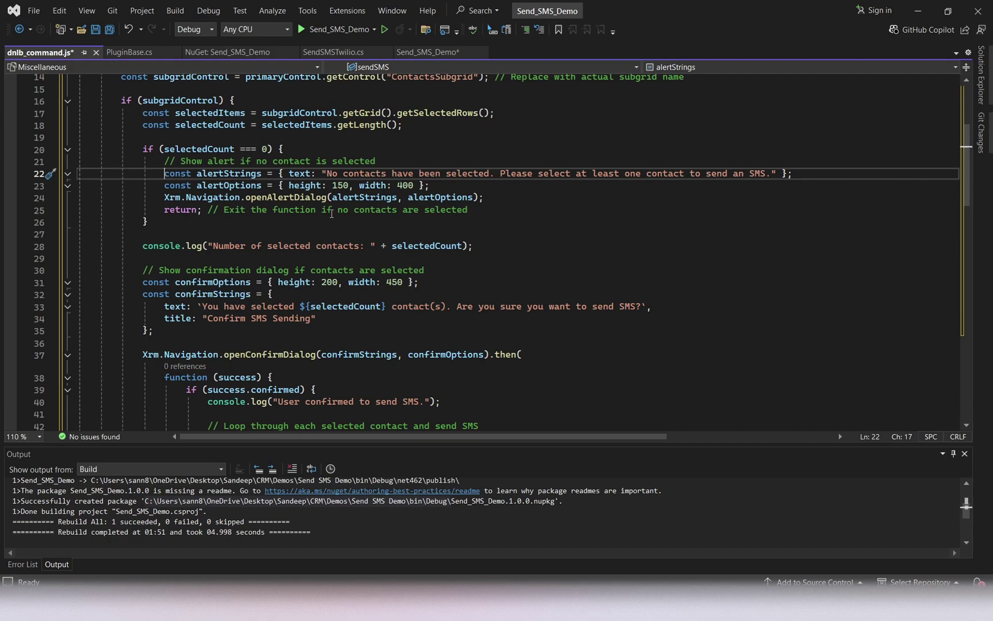
double_click(280, 198)
scroll(219, 228, "down", 1)
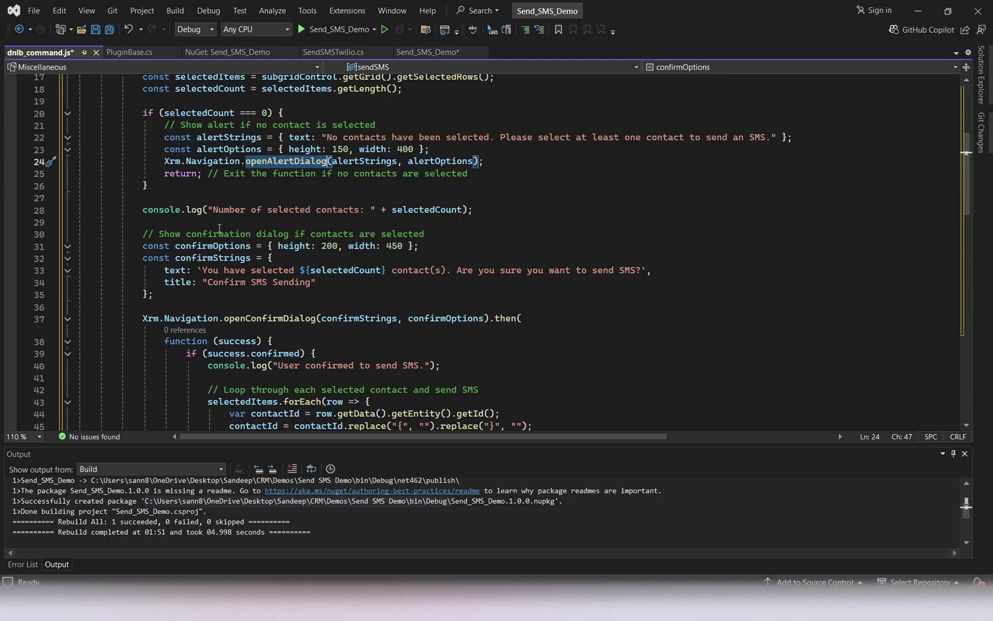
scroll(249, 189, "down", 1)
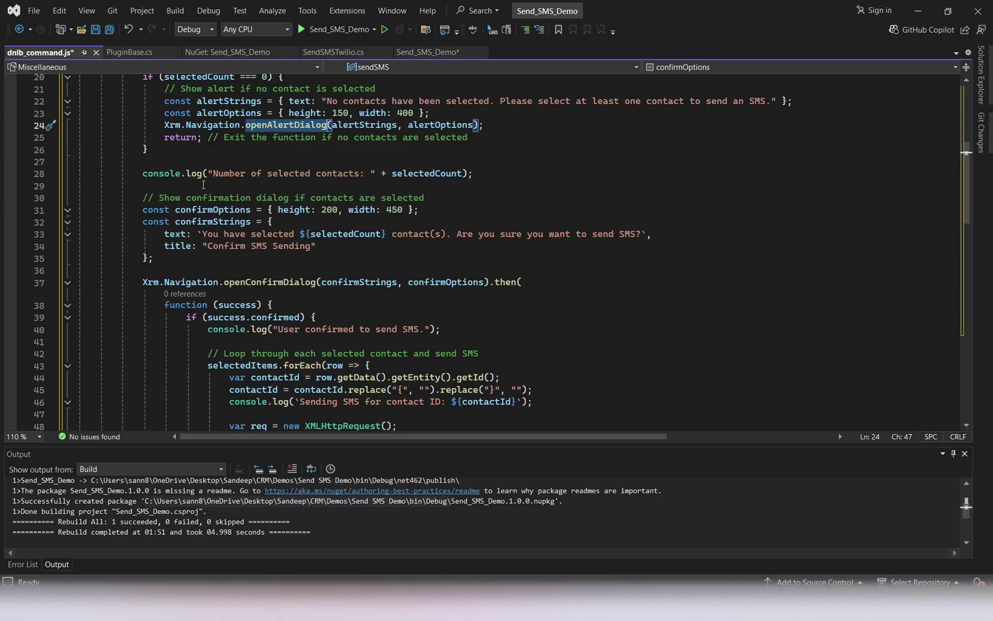
scroll(213, 167, "up", 2)
left_click(203, 154)
Step: Explain the 'Confirm SMS Sending' dialog settings, the openConfirmDialog call and its success parameter
scroll(195, 228, "down", 2)
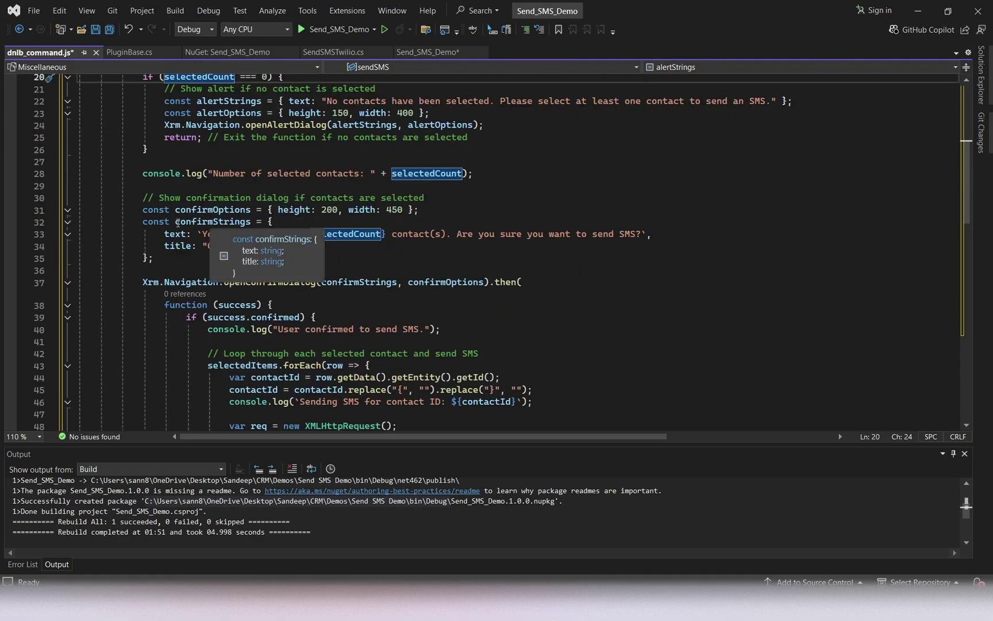
left_click_drag(81, 210, 154, 258)
left_click(213, 246)
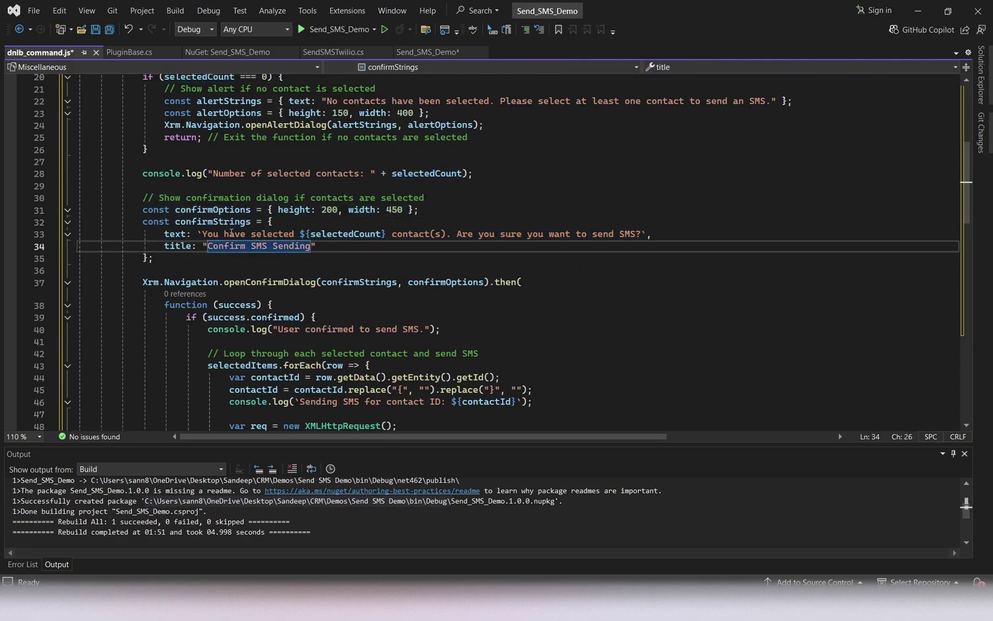
left_click_drag(202, 234, 452, 234)
left_click(297, 258)
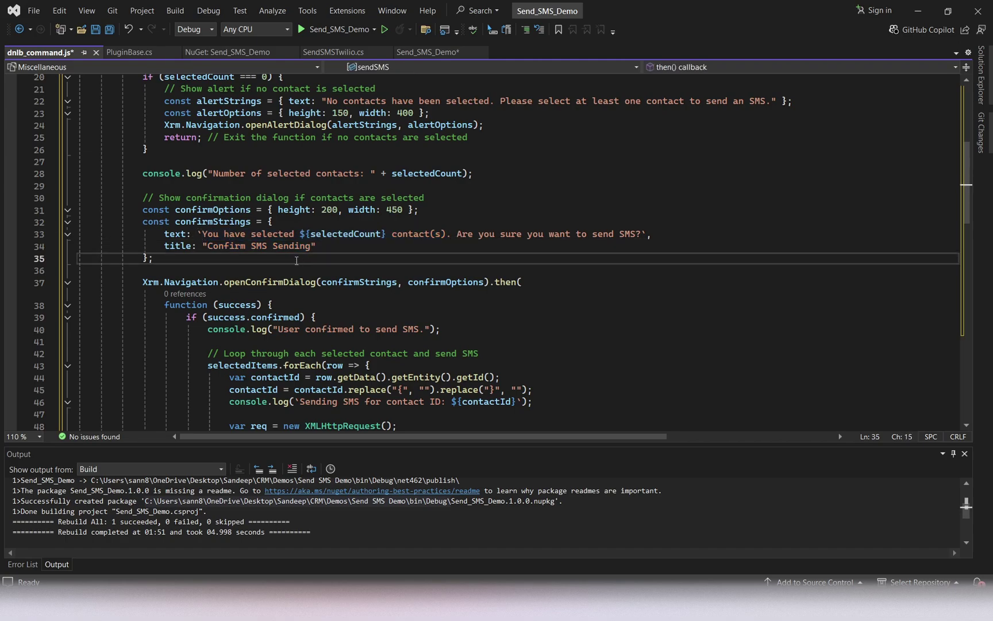
scroll(297, 260, "up", 1)
scroll(297, 260, "down", 3)
left_click(276, 210)
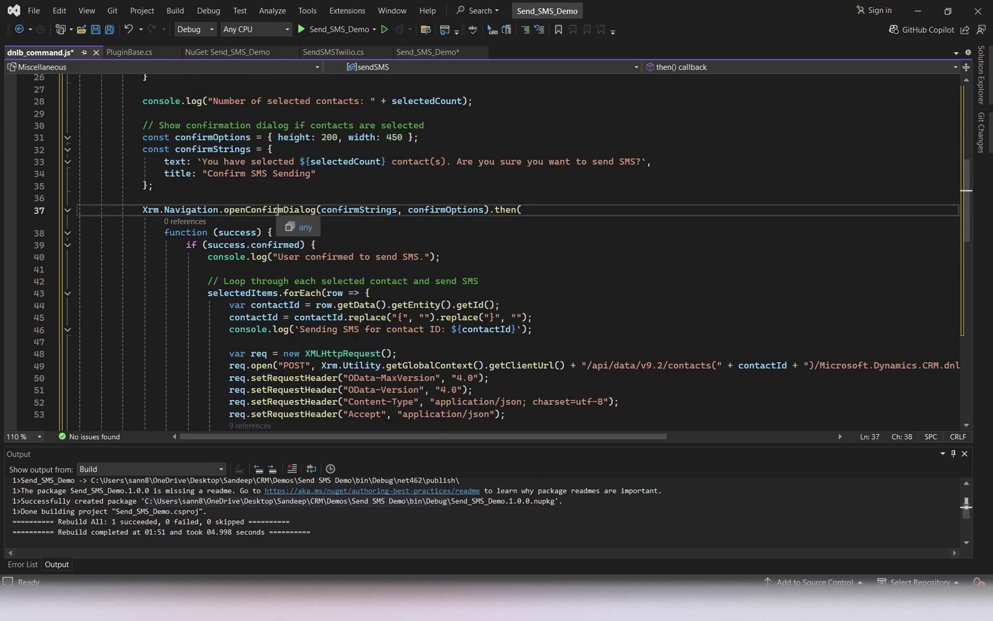
double_click(256, 209)
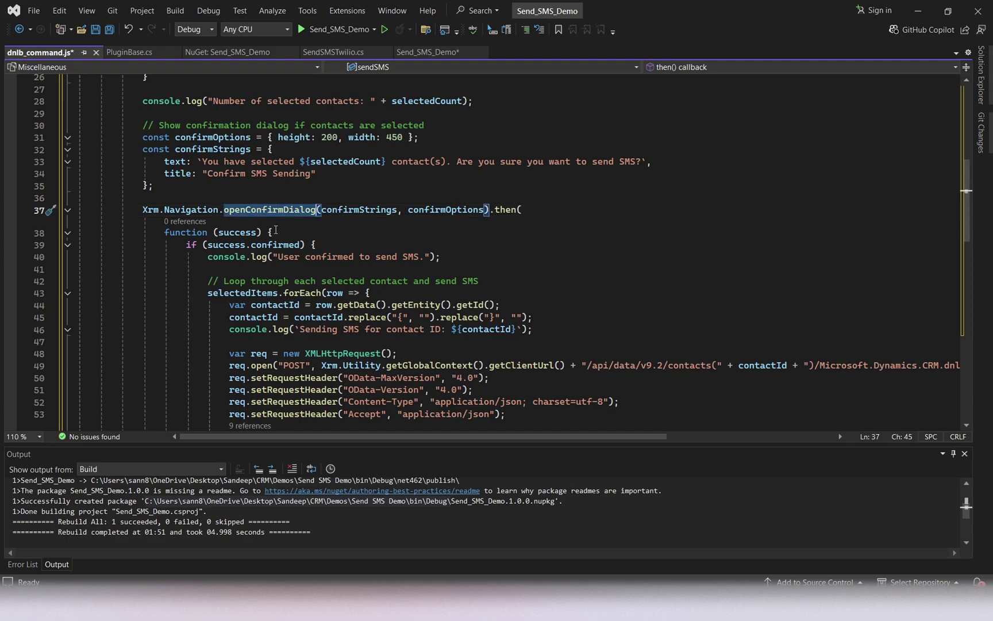
scroll(276, 230, "down", 1)
double_click(232, 196)
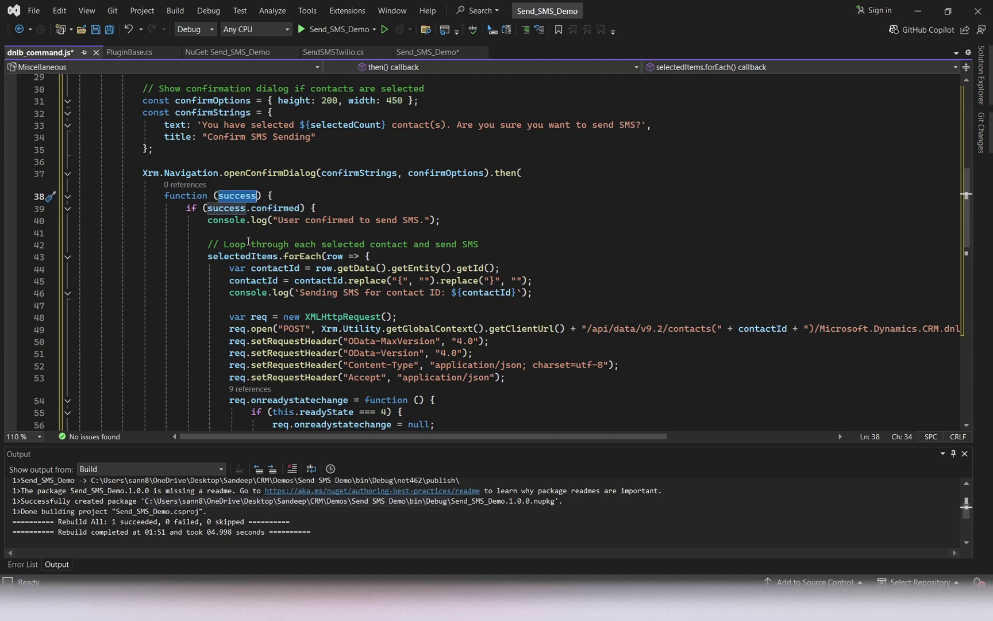
scroll(251, 230, "down", 1)
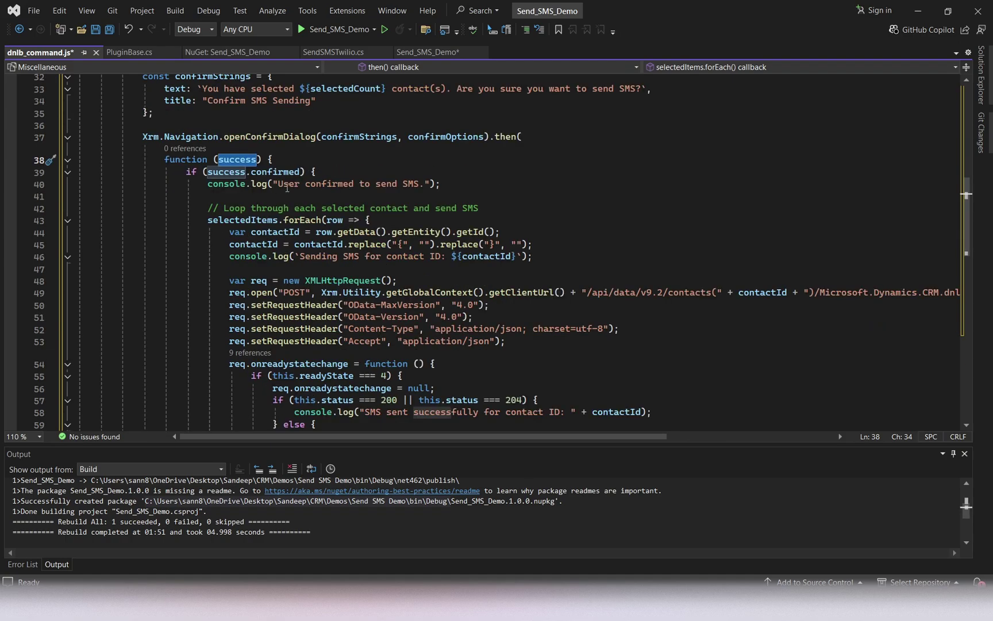
Step: Walk through the loop over selectedItems, the contactId on line 45, and the request URL on line 49
mouse_move(278, 257)
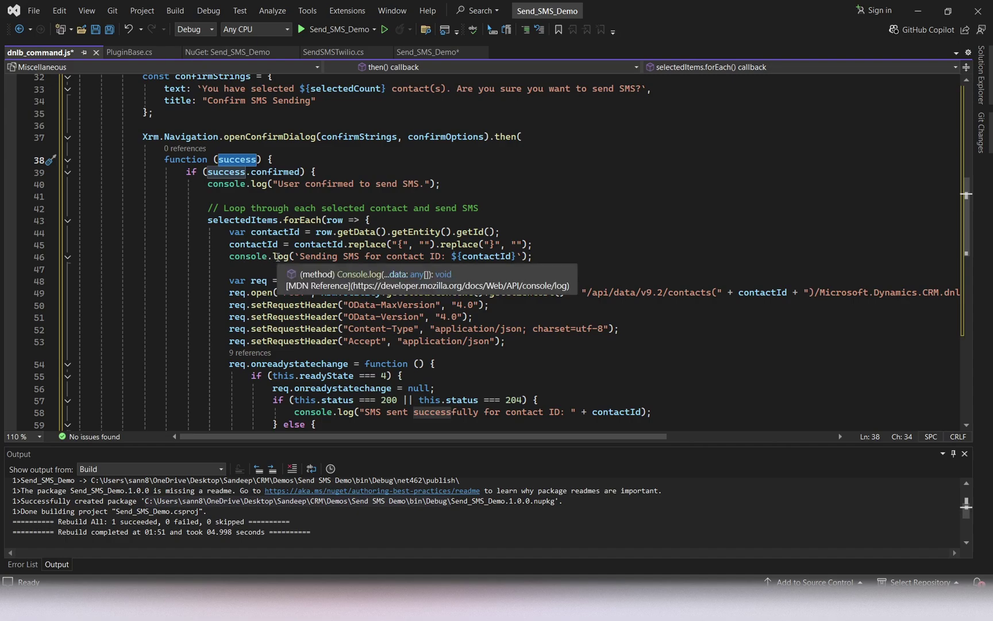
scroll(256, 246, "down", 1)
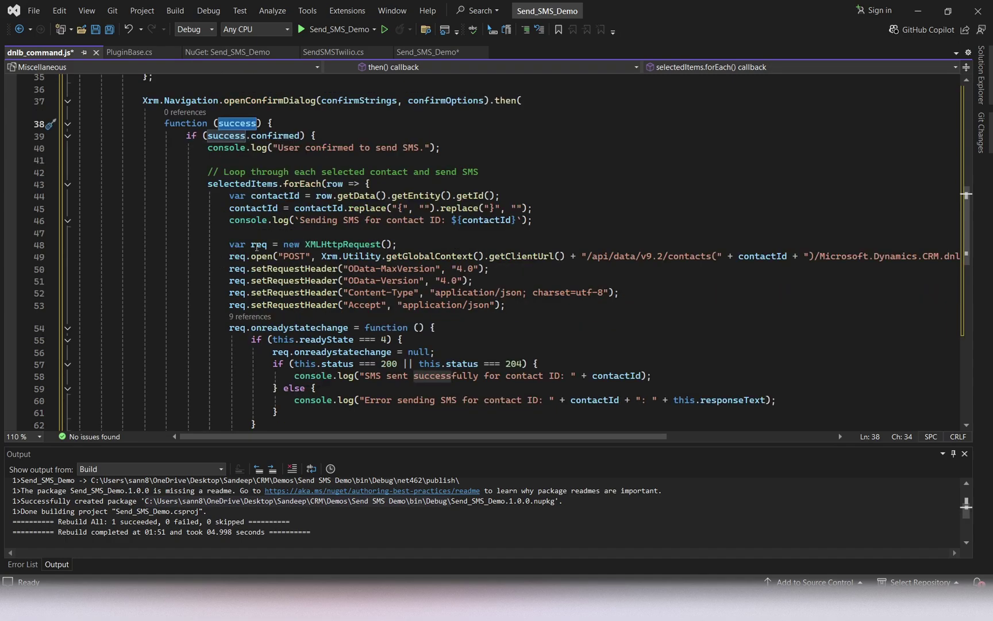
left_click(254, 186)
scroll(230, 186, "up", 8)
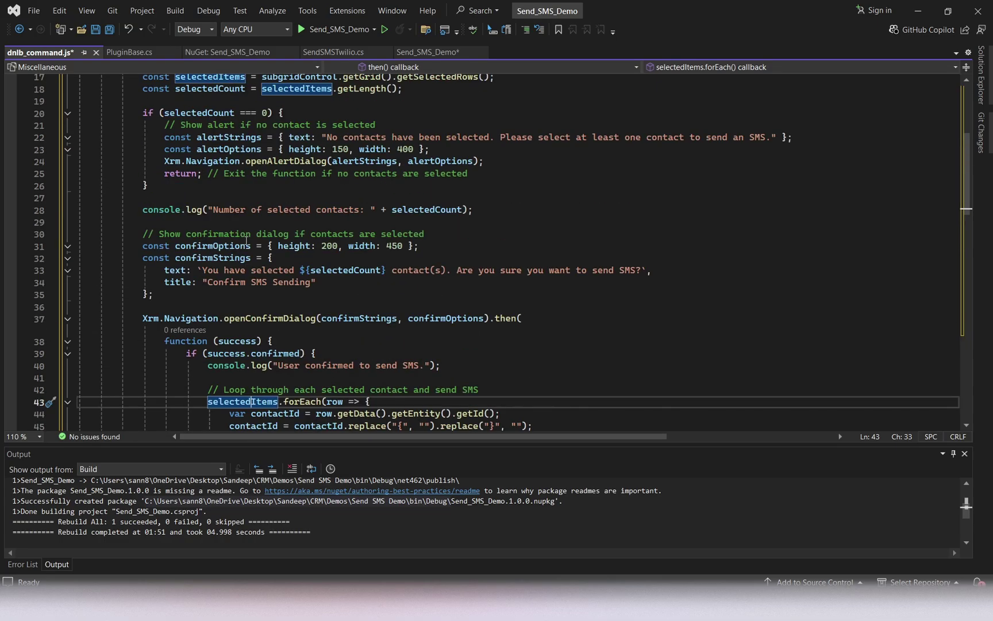
scroll(298, 338, "down", 4)
scroll(334, 330, "down", 2)
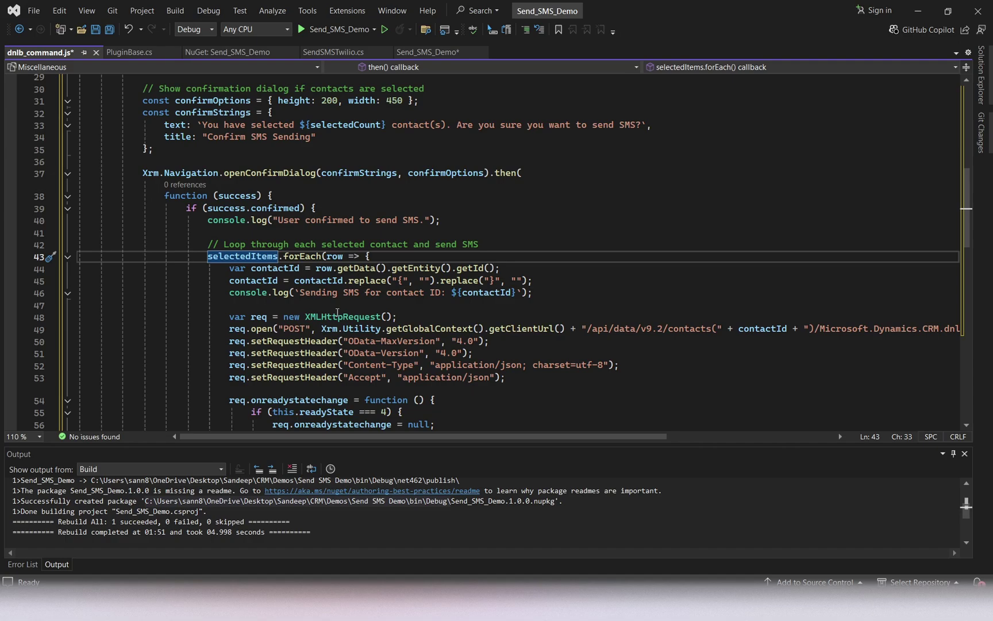
left_click(336, 257)
left_click(300, 268)
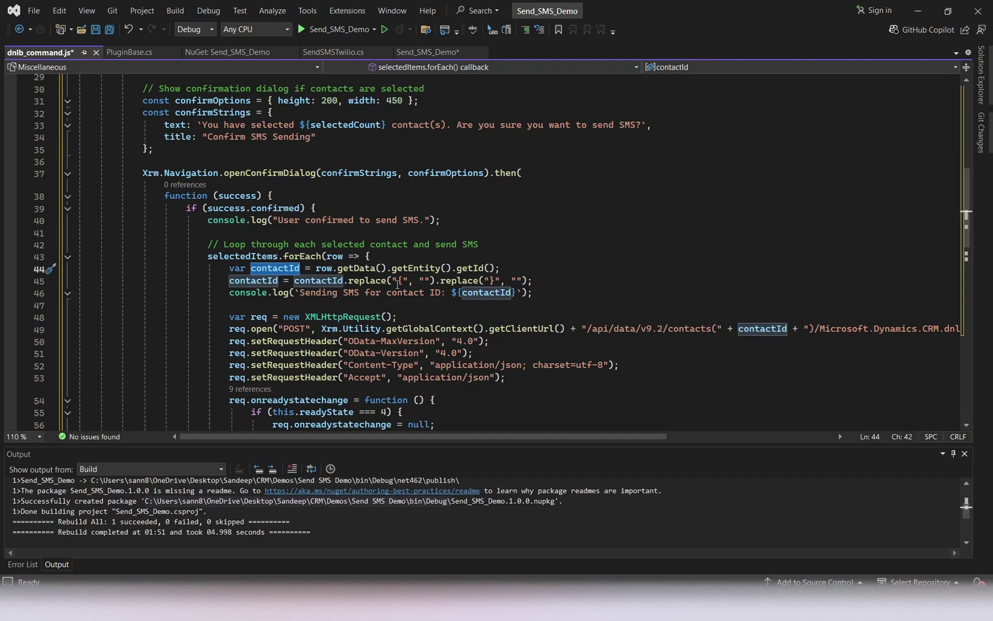
double_click(258, 282)
scroll(308, 258, "down", 2)
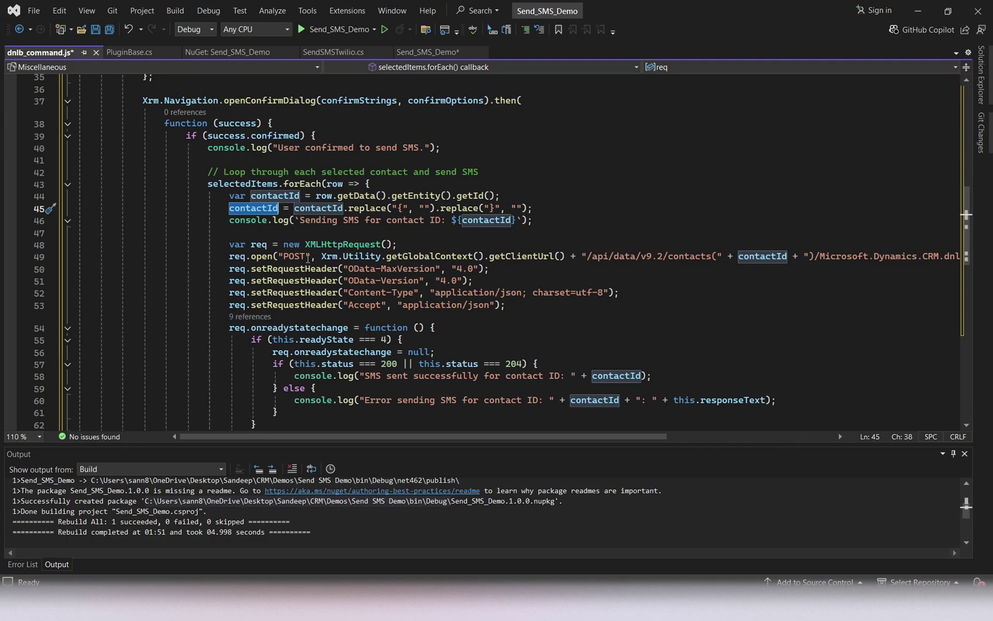
scroll(309, 257, "down", 1)
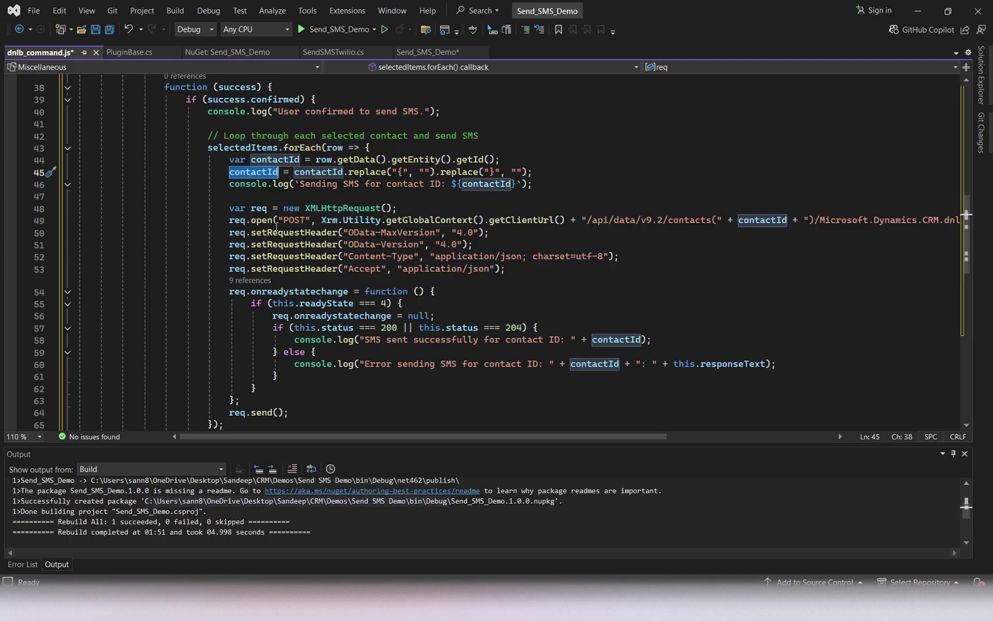
left_click(408, 221)
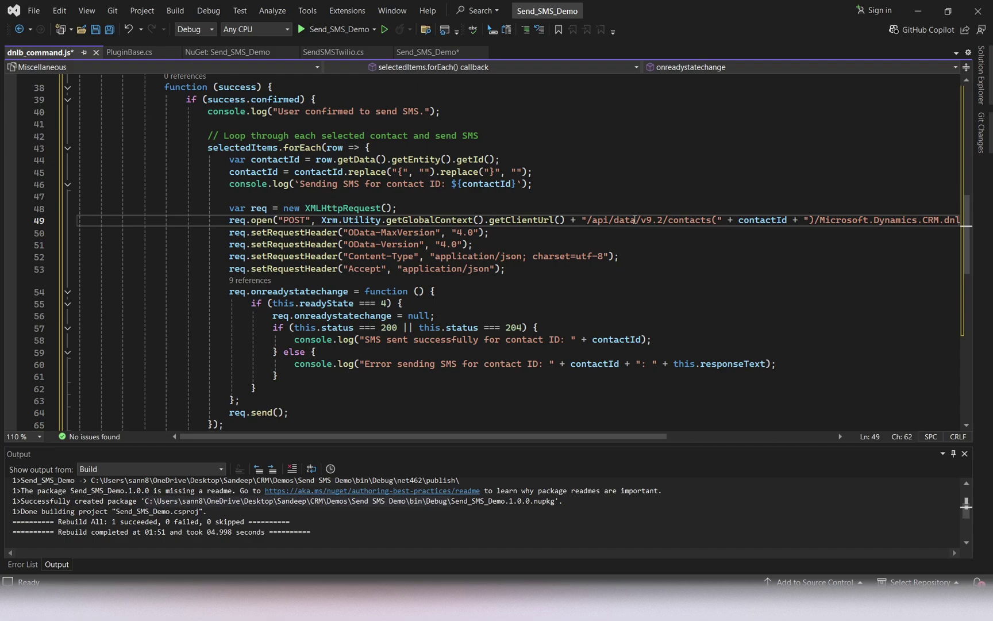
scroll(374, 260, "down", 2)
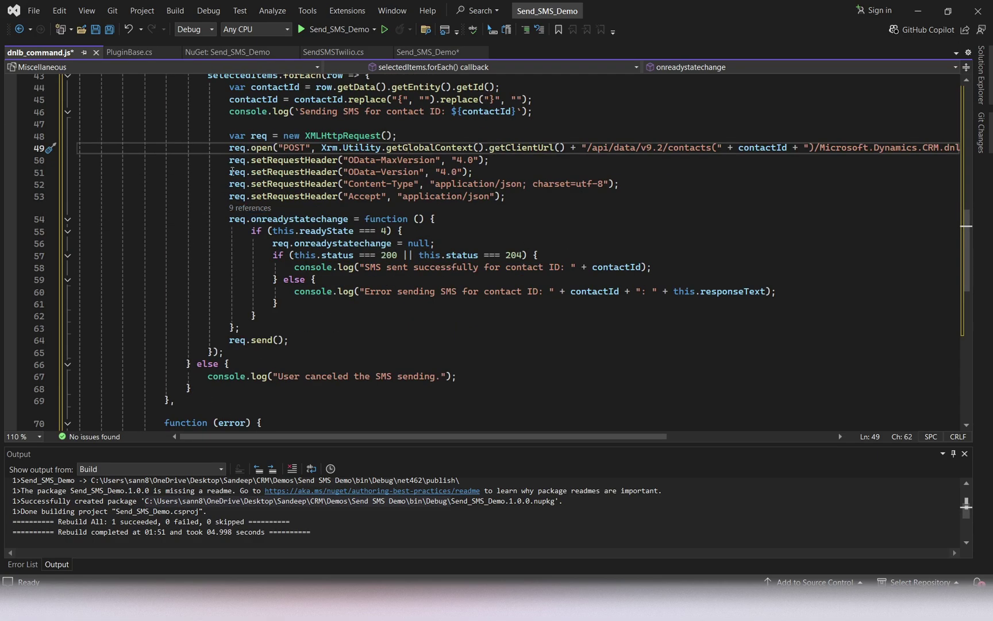
Step: Review the last test request's results in Dataverse REST Builder, showing Twilio's unverified-number error
left_click(220, 604)
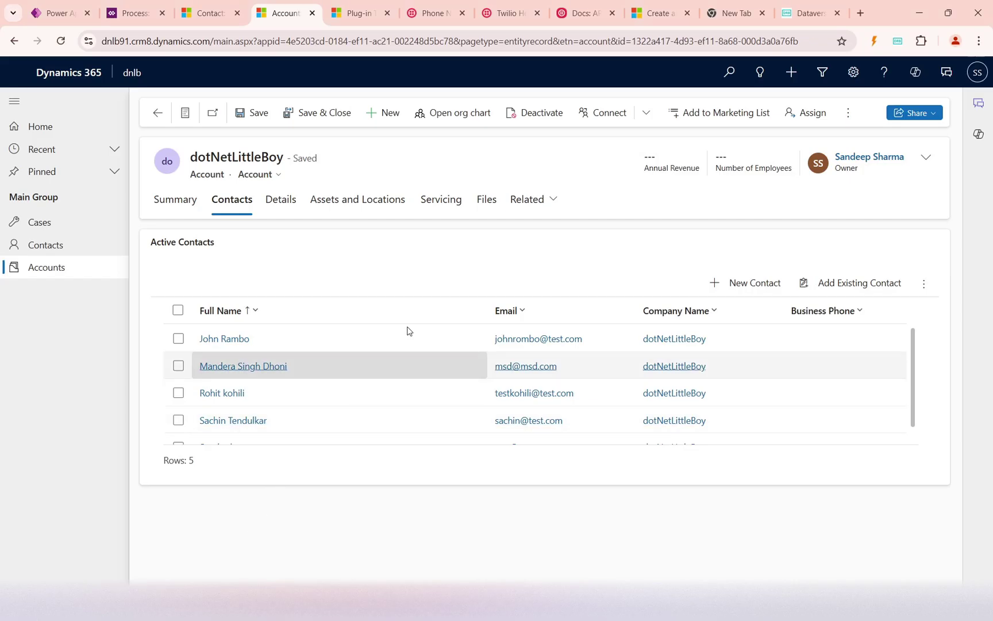
left_click(796, 15)
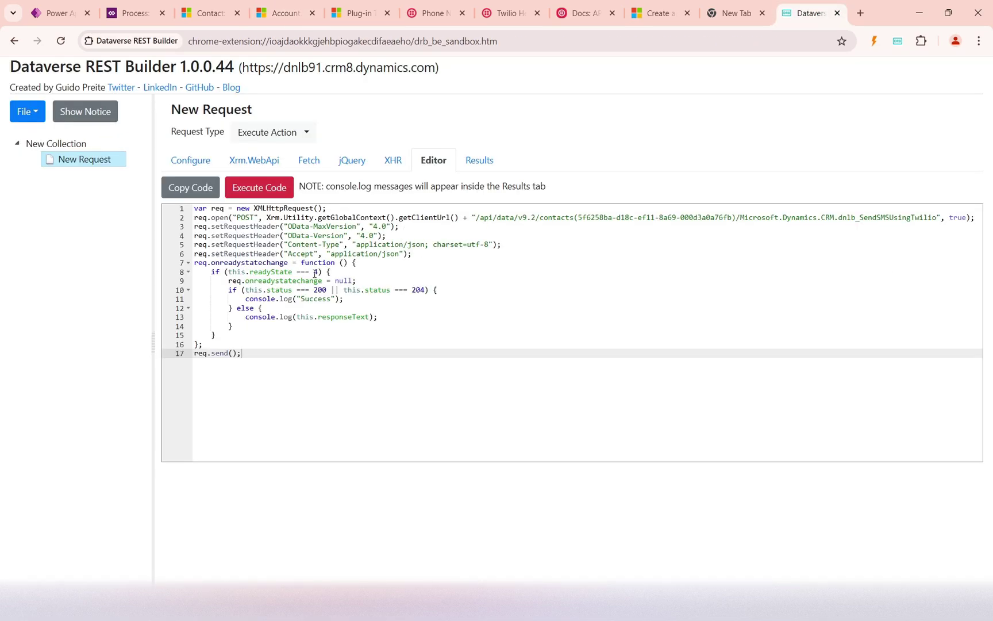
left_click(479, 160)
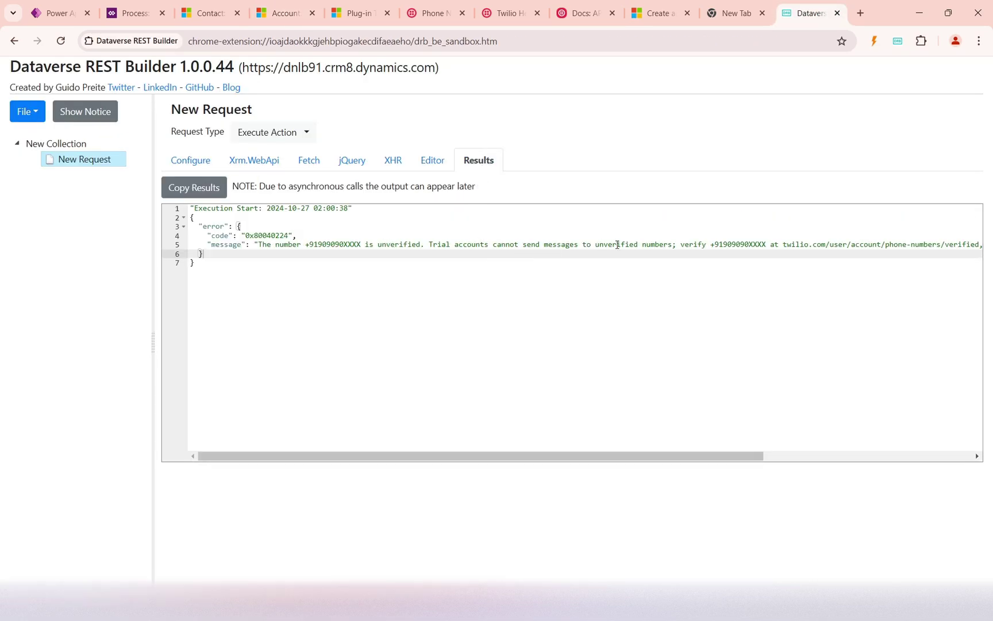
left_click_drag(658, 246, 788, 246)
left_click(807, 247)
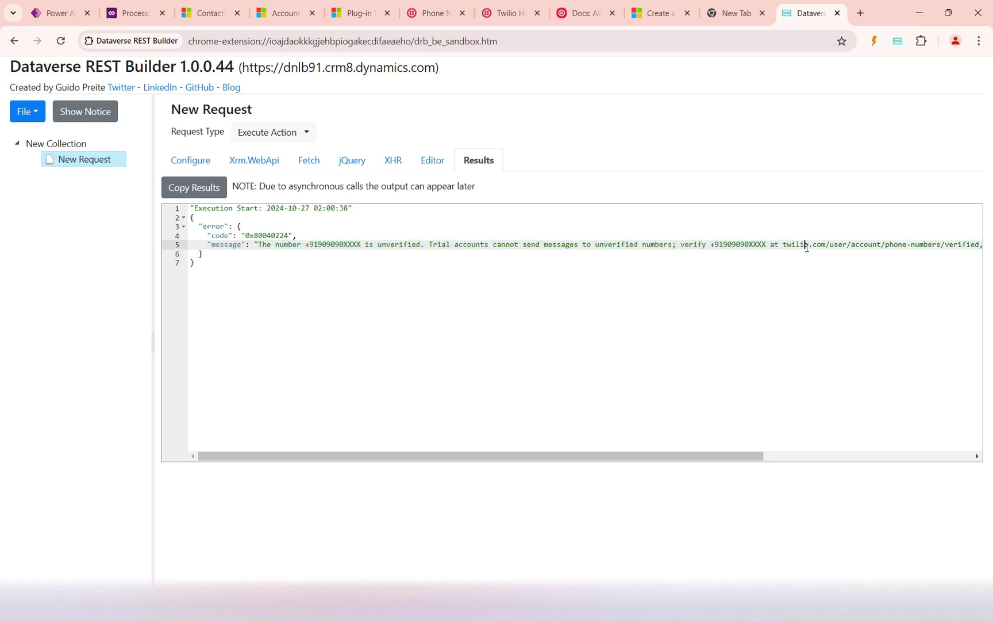
double_click(726, 245)
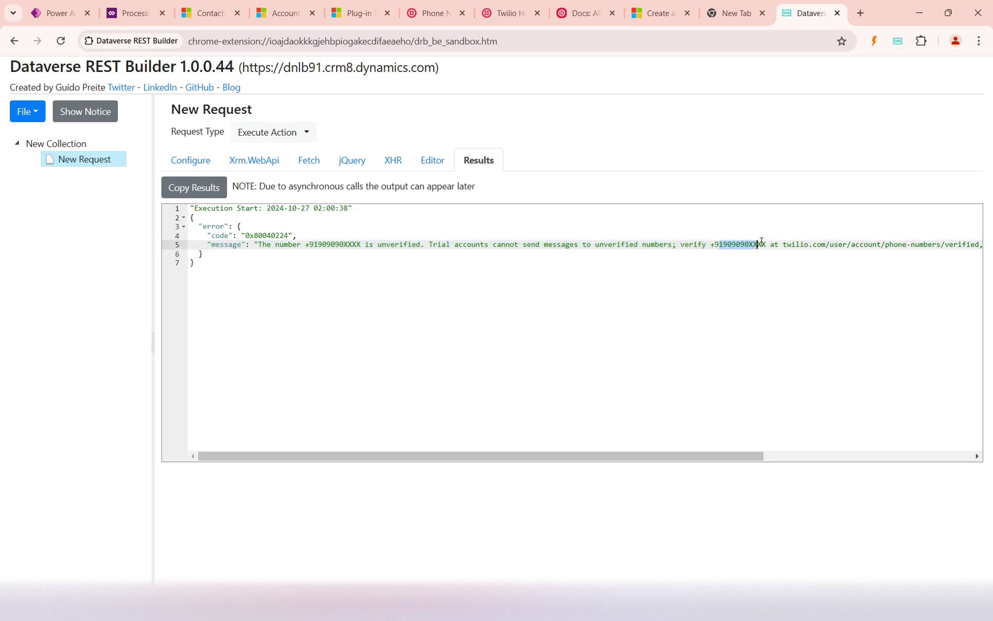
left_click(733, 263)
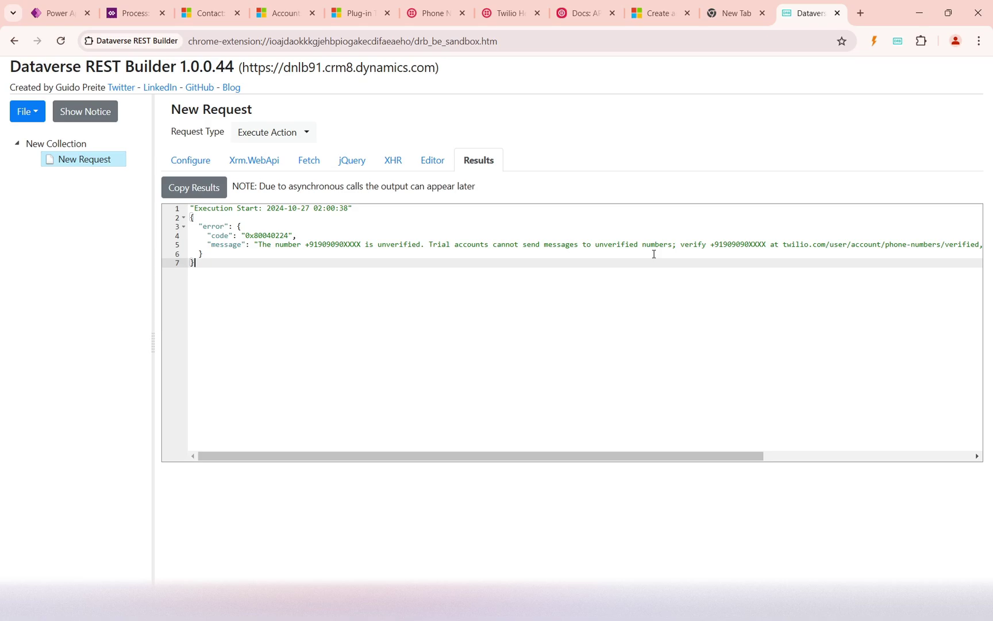
Step: Point out the dnlb_SendSMSUsingTwilio action call in the request code, then return to Visual Studio
left_click(434, 161)
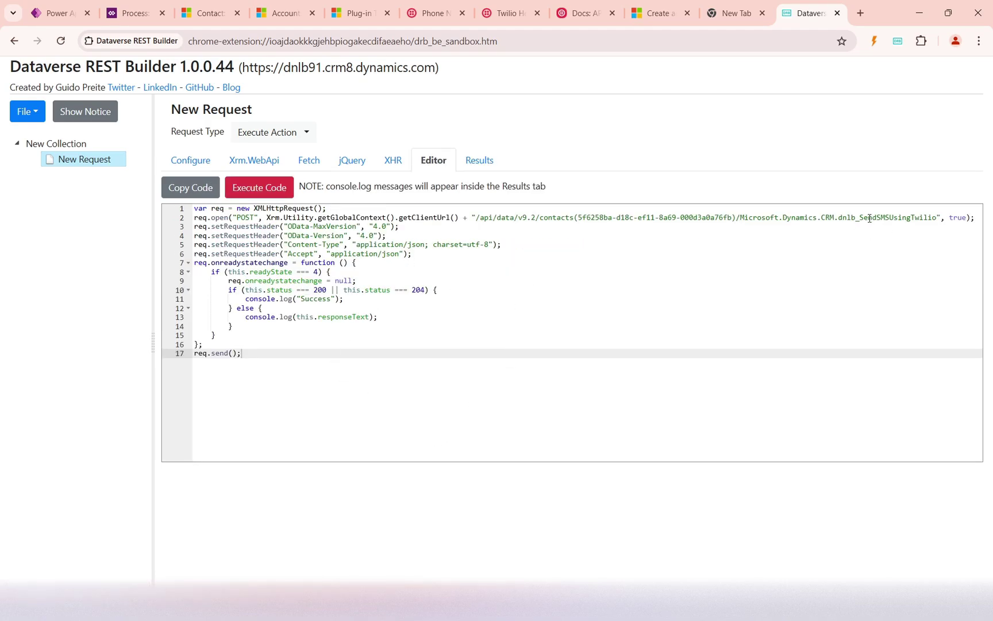
left_click_drag(840, 216, 937, 217)
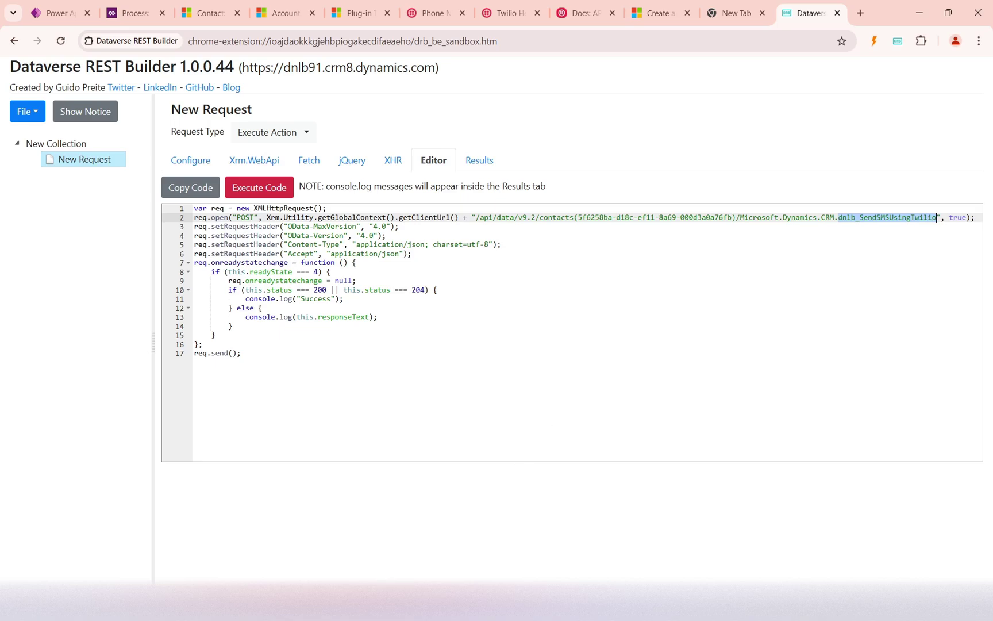
left_click(398, 526)
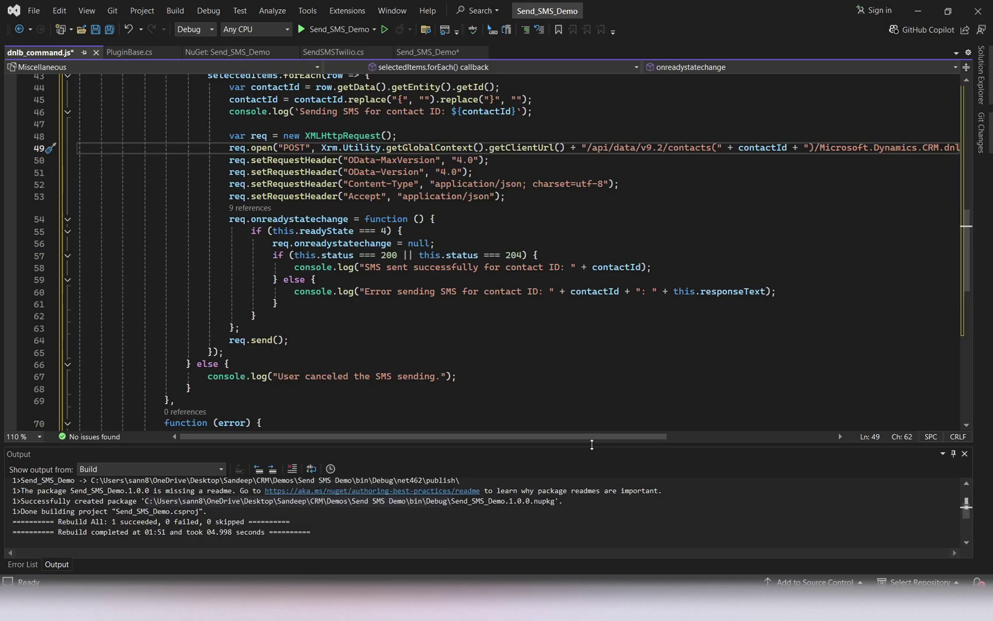
Step: Examine the action path in the line 49 request URL, leaving the URL unchanged
left_click_drag(600, 437, 768, 436)
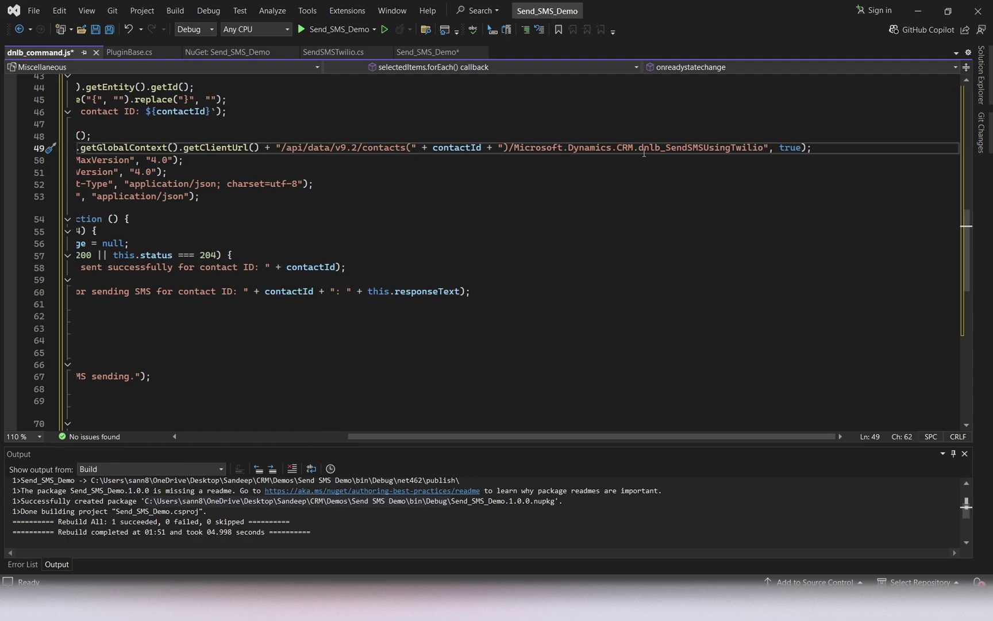
left_click_drag(636, 149, 764, 148)
key("shift+alt+equal")
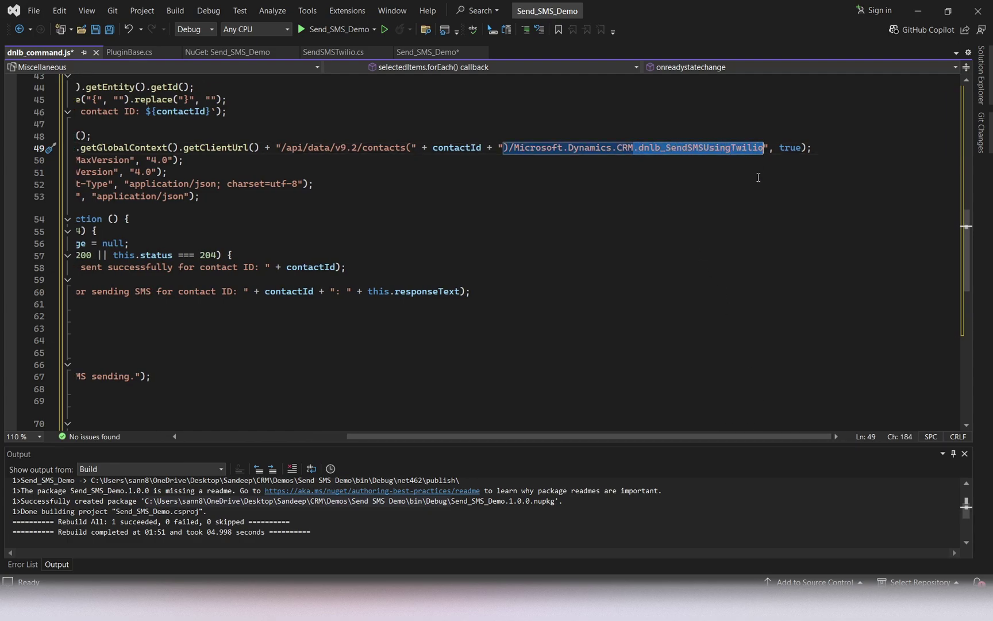
left_click(636, 148)
key("BackSpace")
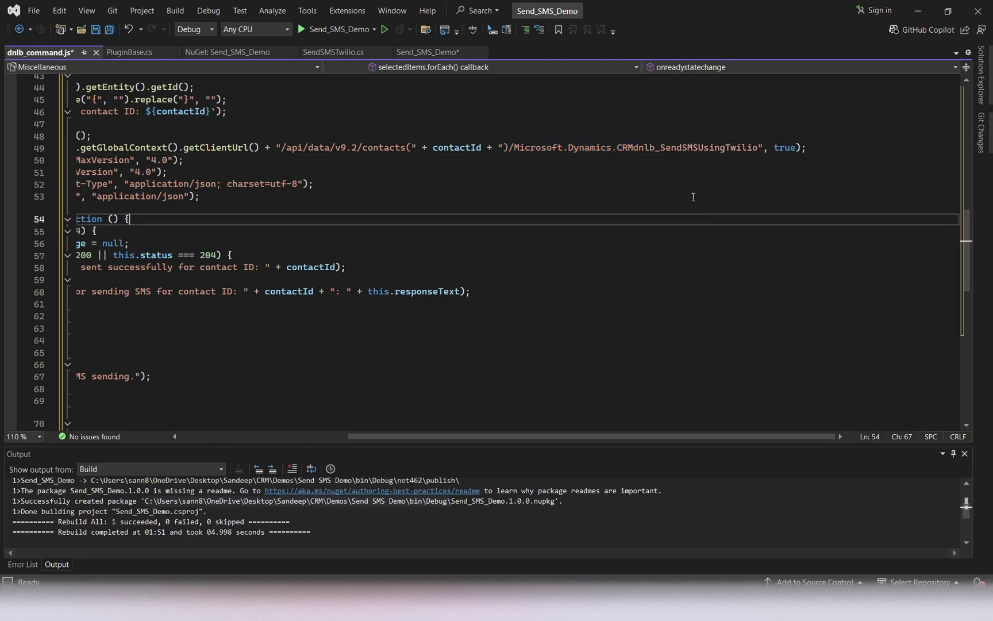
key("ctrl+z")
left_click(640, 221)
key("Up")
left_click_drag(504, 148, 765, 148)
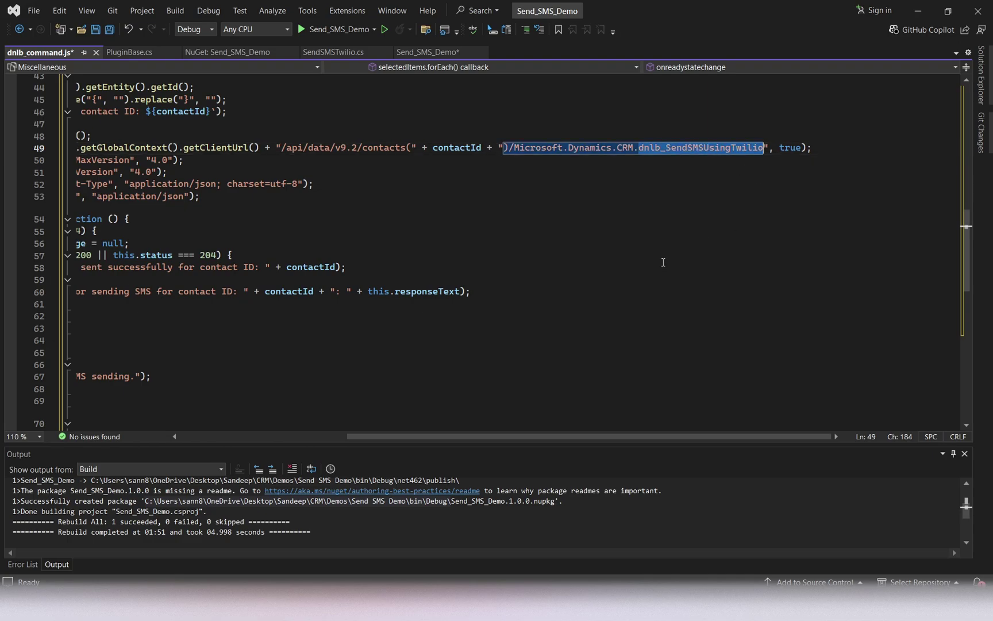
Step: Review the contacts API path in the request code, then save dnlb_command.js
left_click_drag(552, 435, 385, 423)
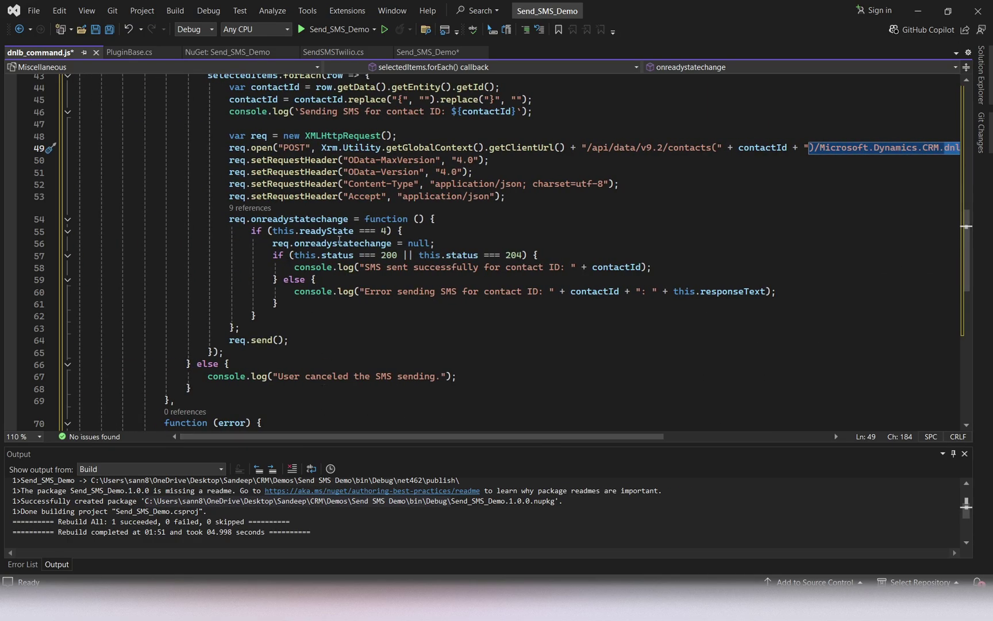
scroll(340, 240, "down", 1)
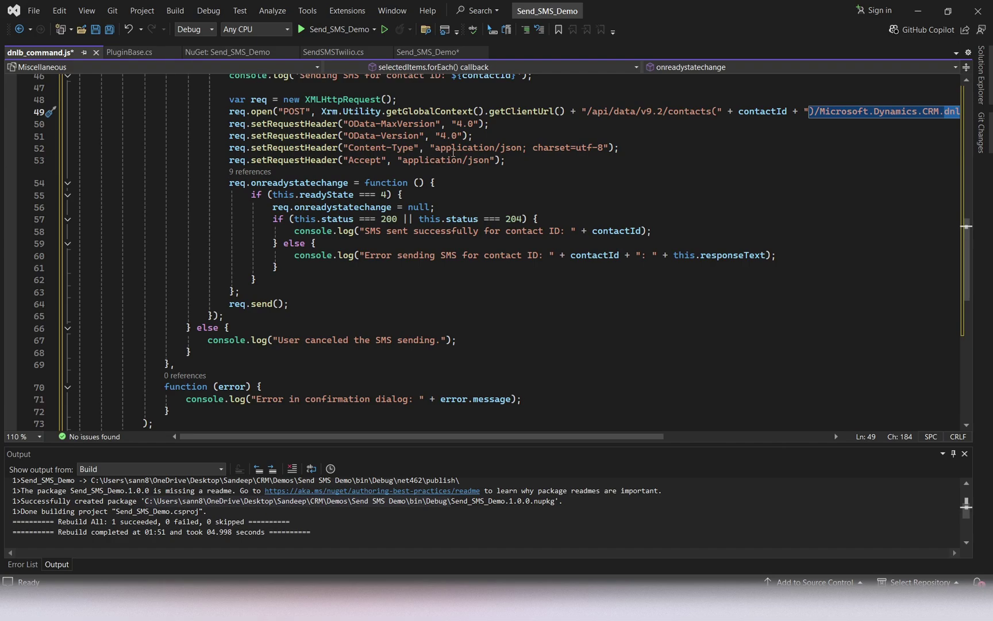
double_click(680, 112)
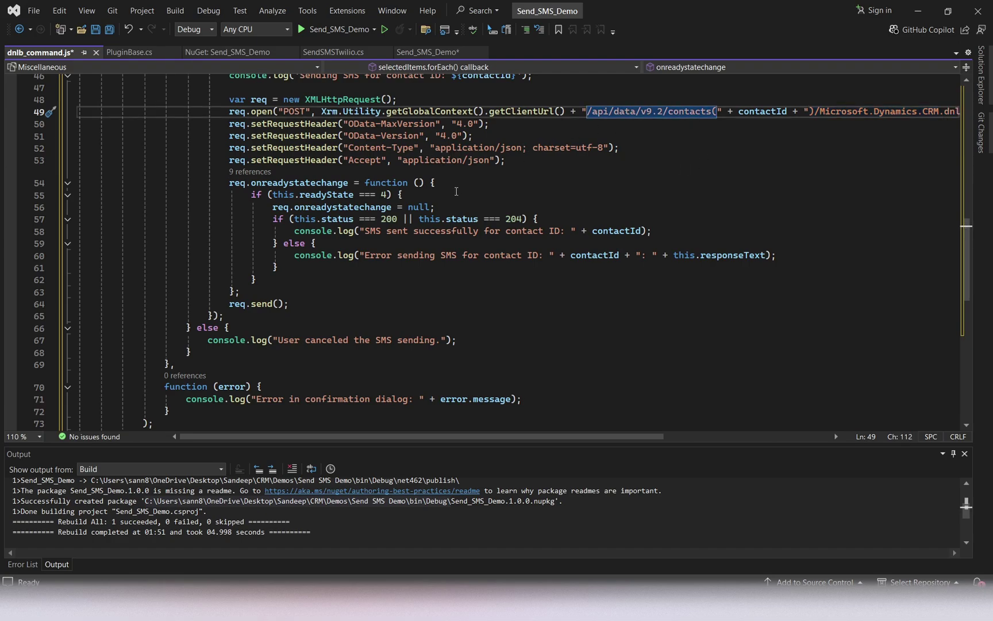
scroll(449, 206, "up", 1)
scroll(380, 349, "down", 2)
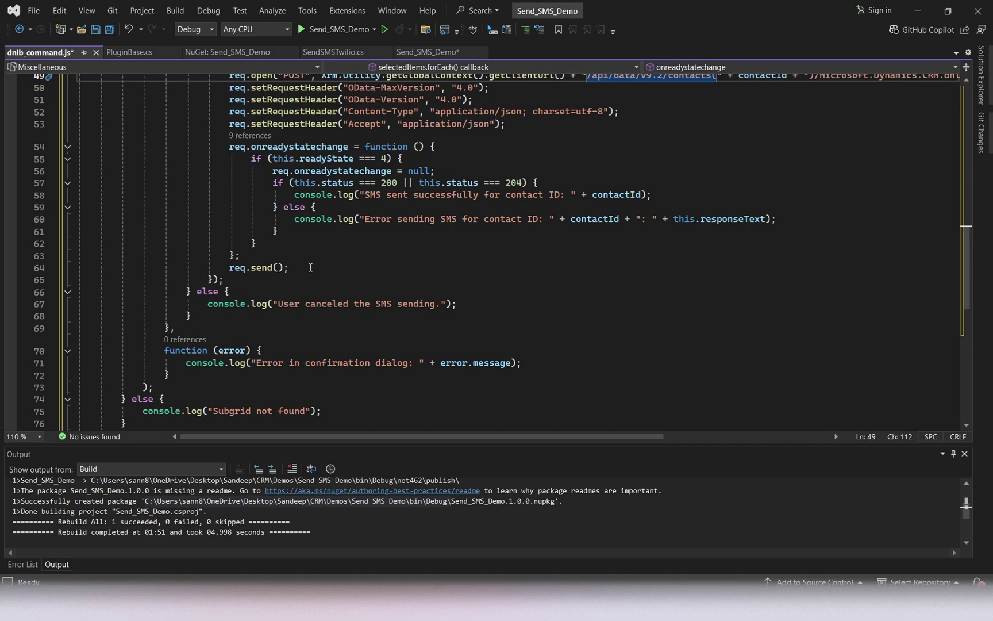
scroll(260, 341, "down", 1)
scroll(305, 337, "up", 7)
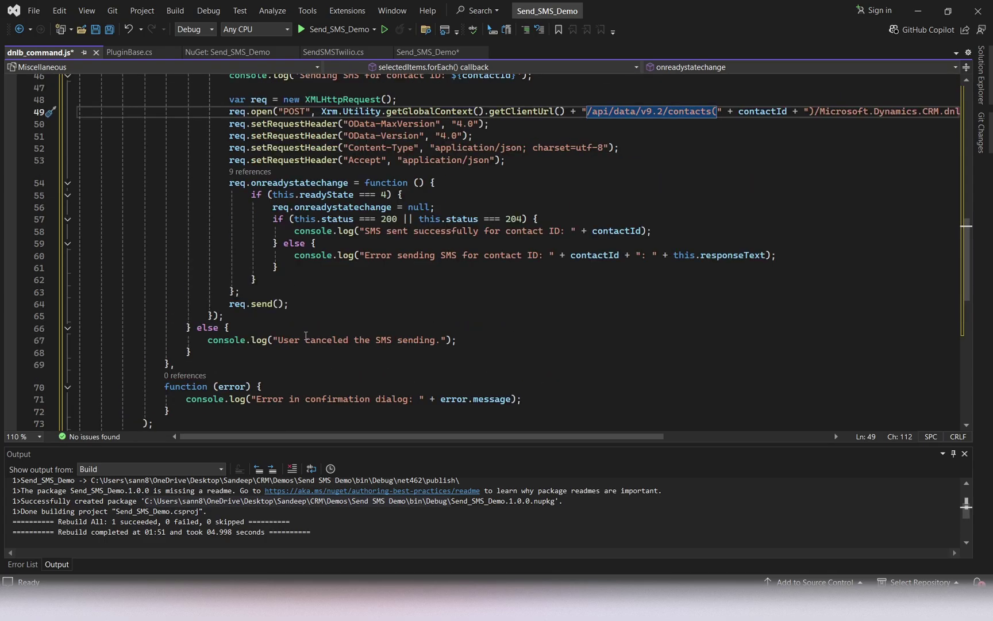
scroll(306, 336, "down", 13)
scroll(347, 330, "up", 5)
scroll(346, 330, "up", 17)
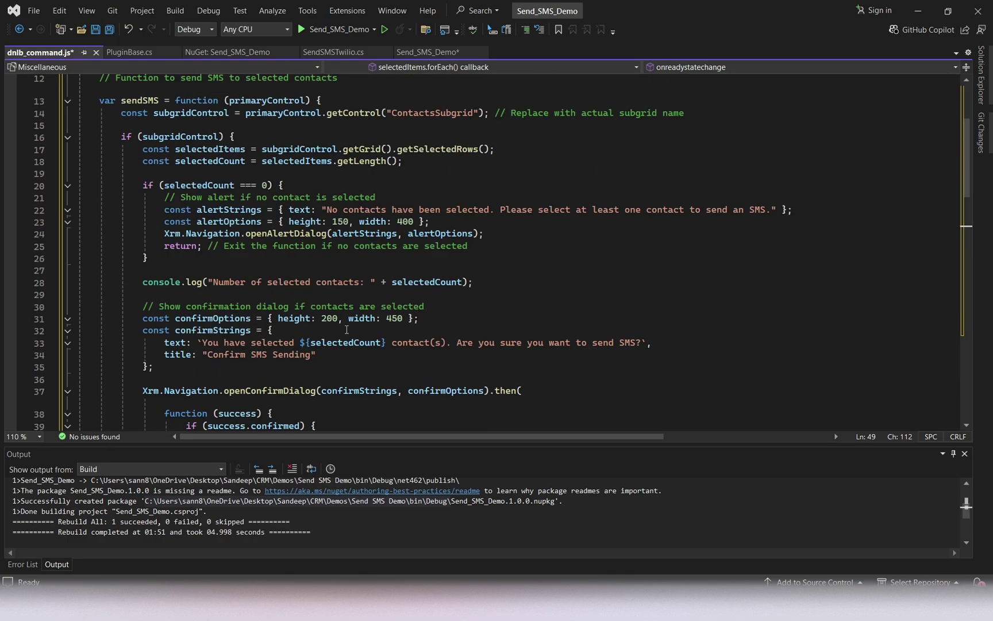
key("ctrl+s")
Step: From Solution Explorer, open dnlb_command.js's containing webresource folder in File Explorer and view its path
scroll(386, 226, "up", 1, "ctrl")
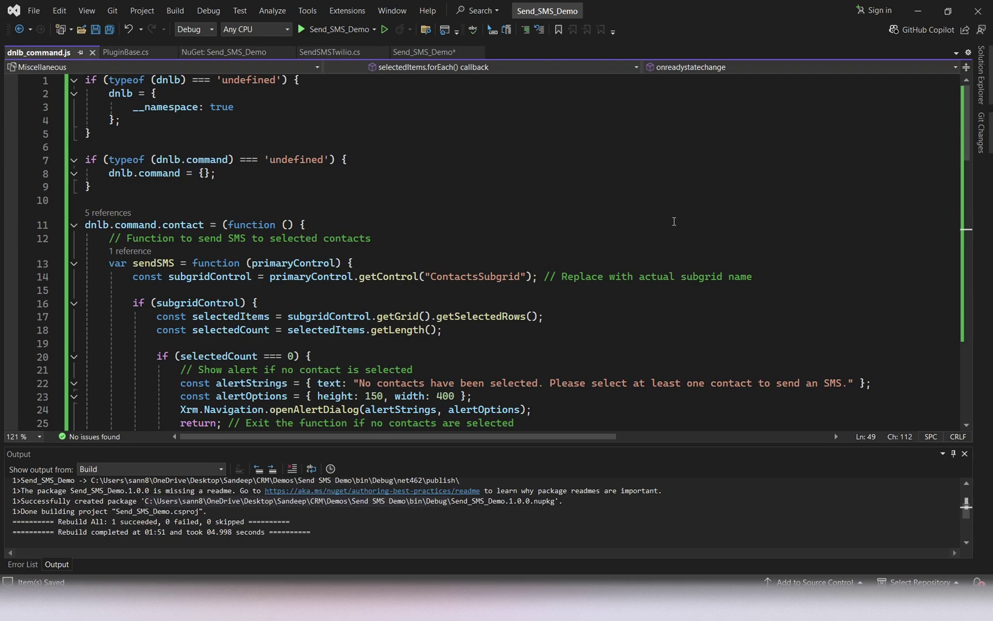
left_click(364, 187)
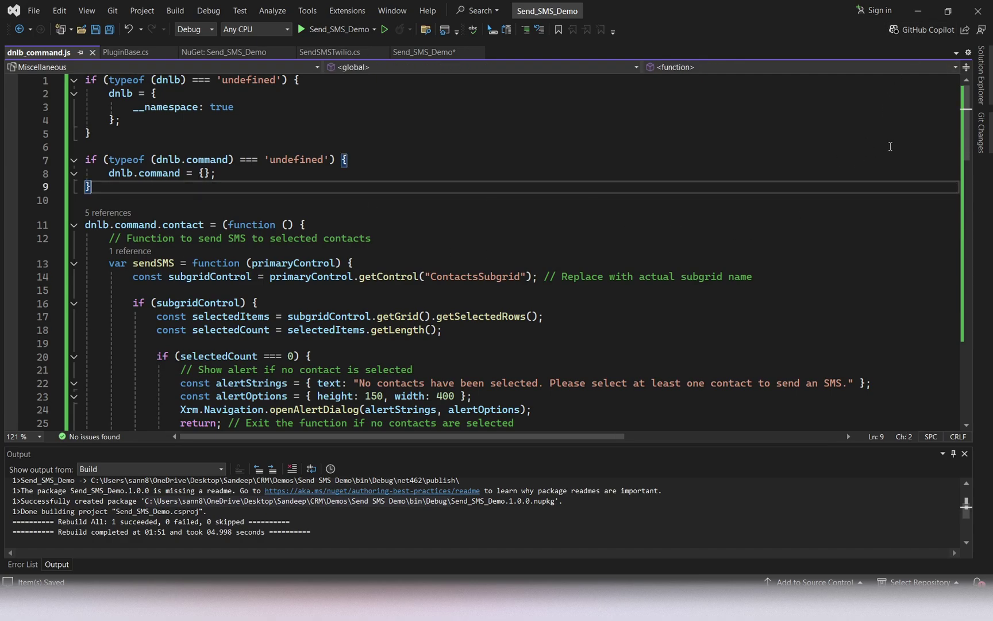
left_click(982, 75)
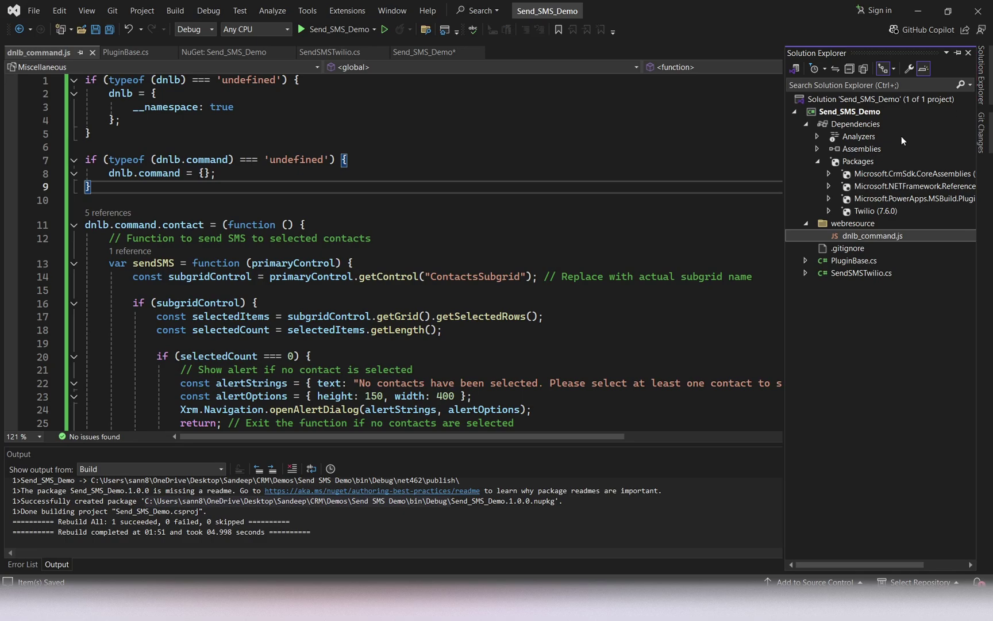
right_click(853, 237)
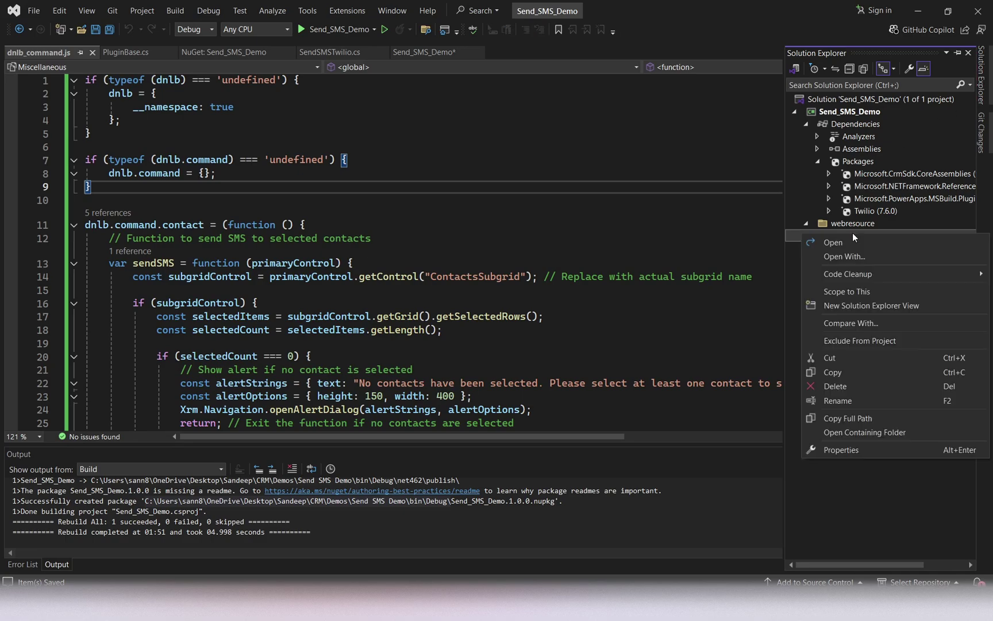
left_click(864, 433)
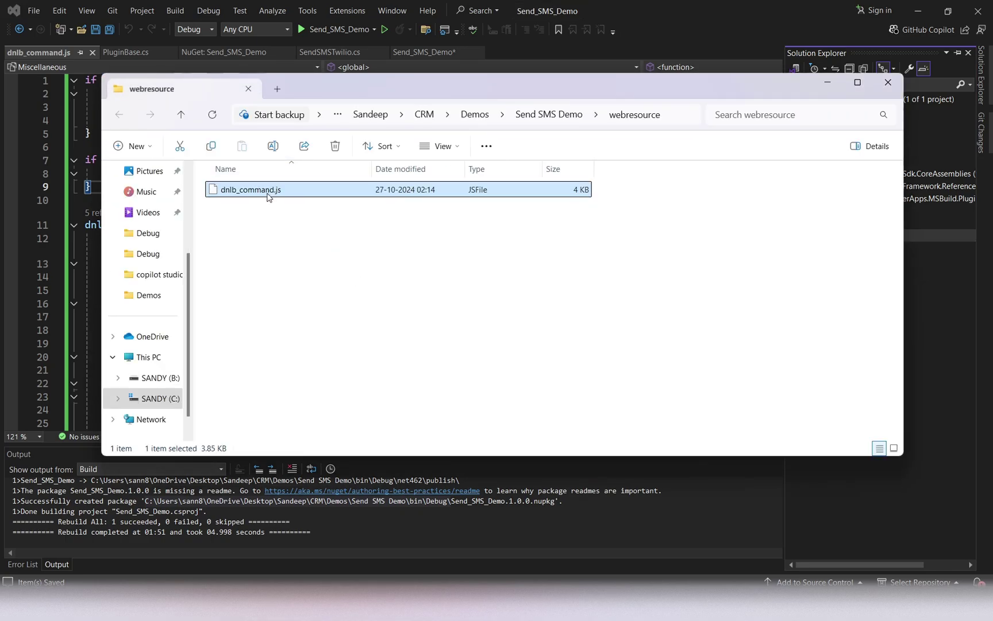
left_click(673, 115)
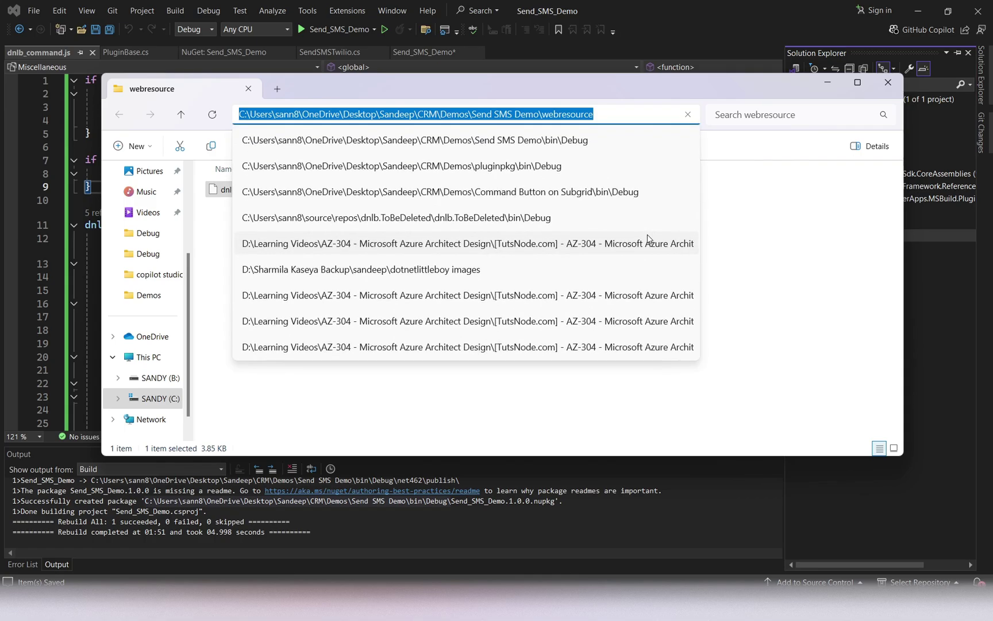
left_click(750, 250)
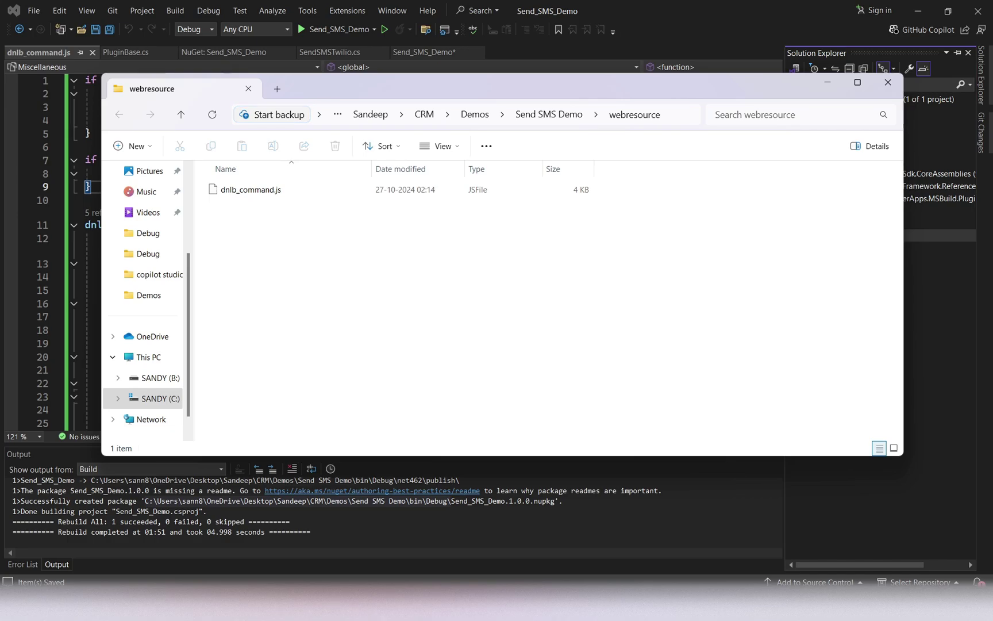
Step: In the Power Apps new web resource form, upload dnlb_command.js from the webresource folder
mouse_move(222, 604)
left_click(222, 503)
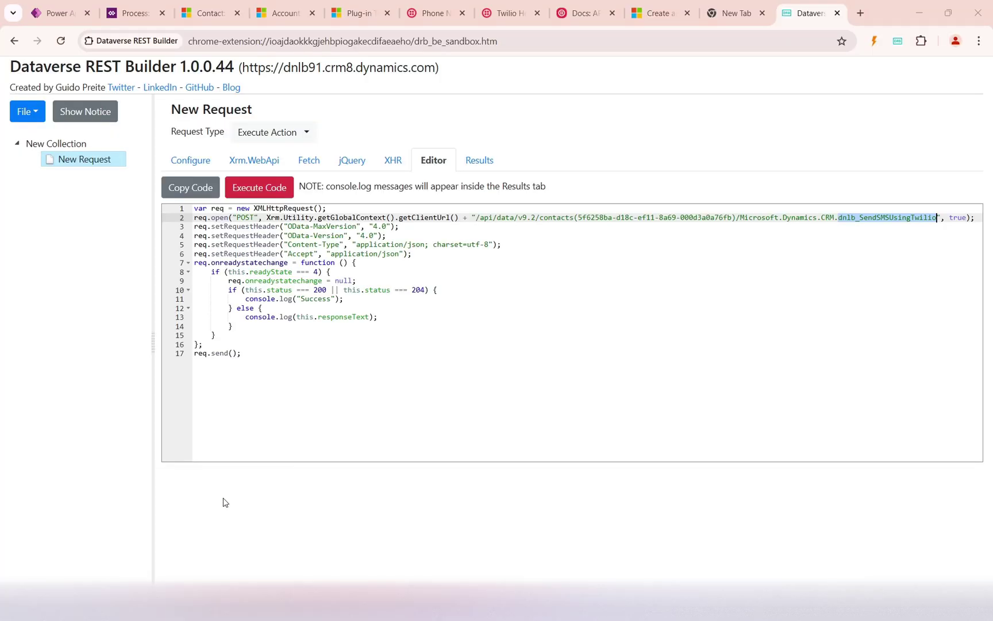
left_click(56, 6)
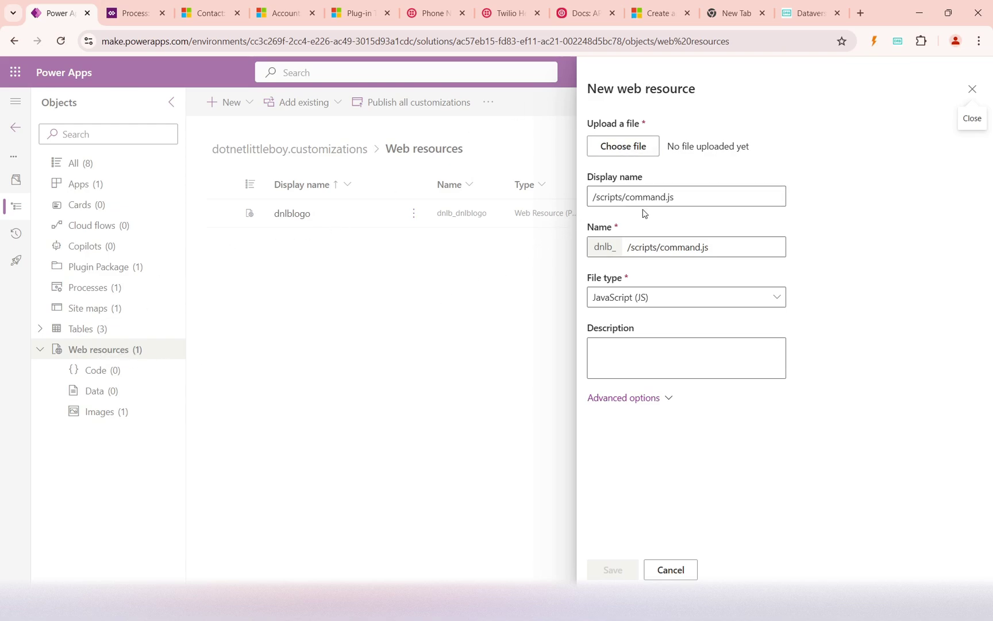
left_click_drag(683, 195, 513, 195)
key("Tab")
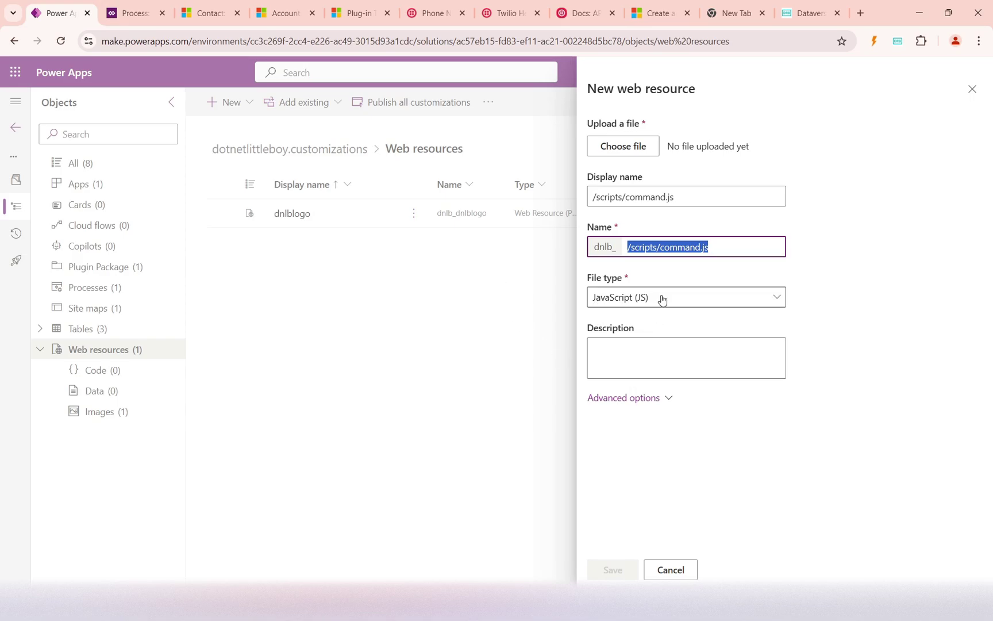
left_click(631, 147)
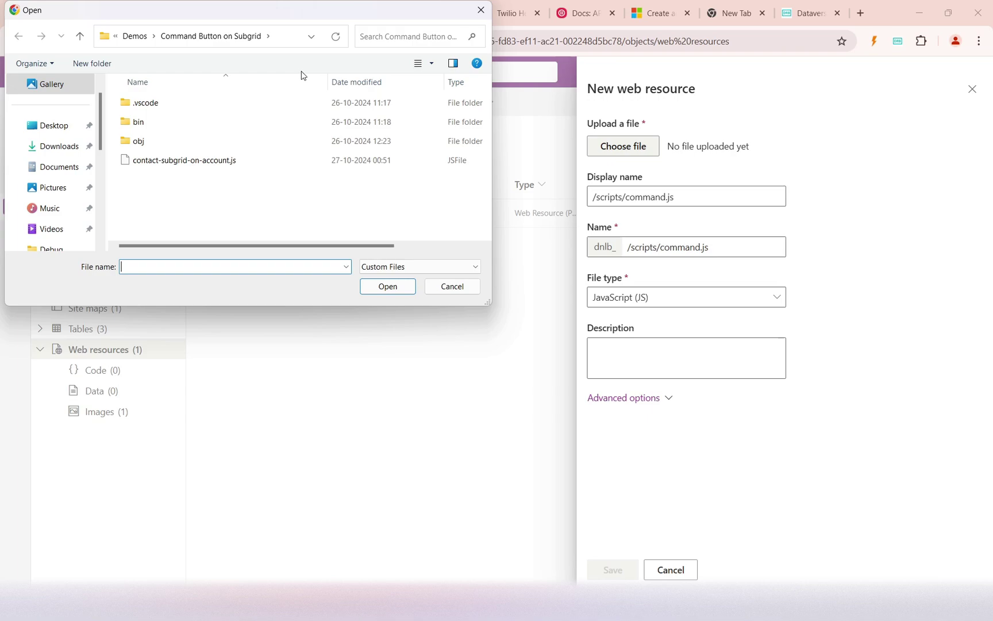
left_click(293, 38)
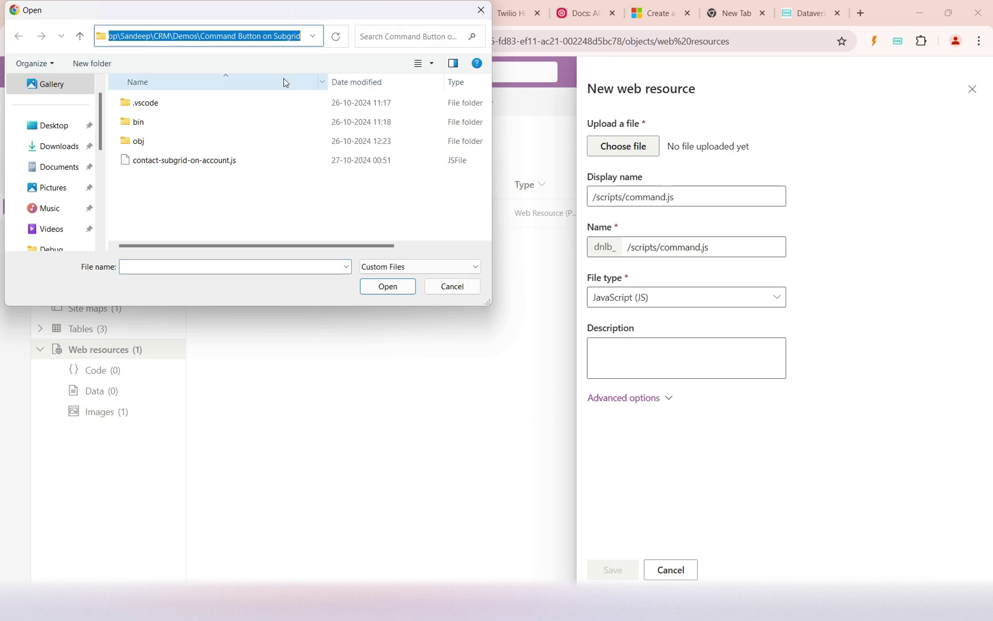
key("ctrl+v")
key("Return")
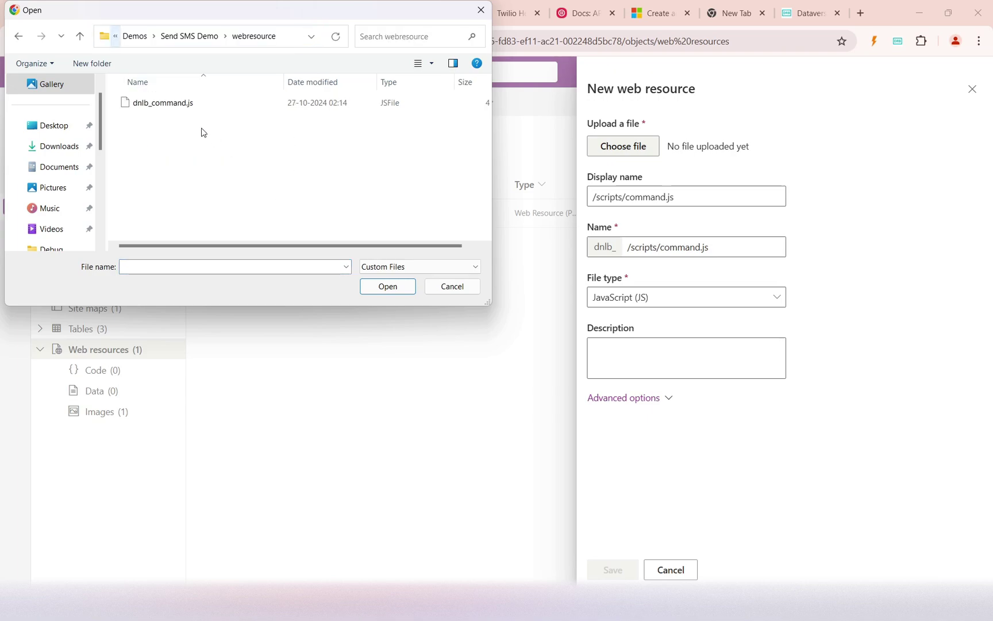
left_click(162, 102)
left_click(388, 286)
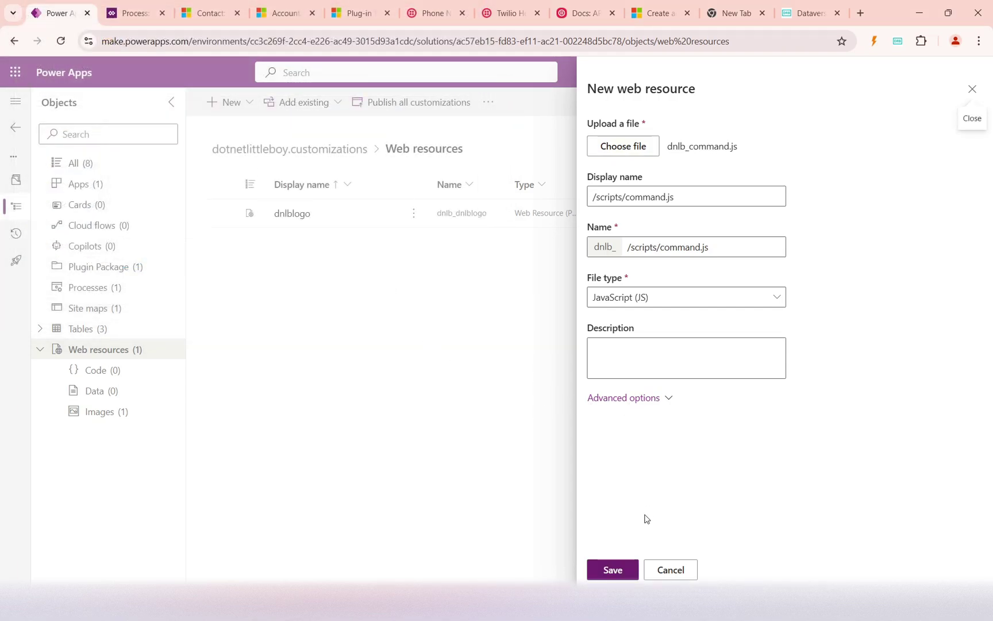
Step: Save the /scripts/command.js JavaScript web resource and publish it
left_click(622, 570)
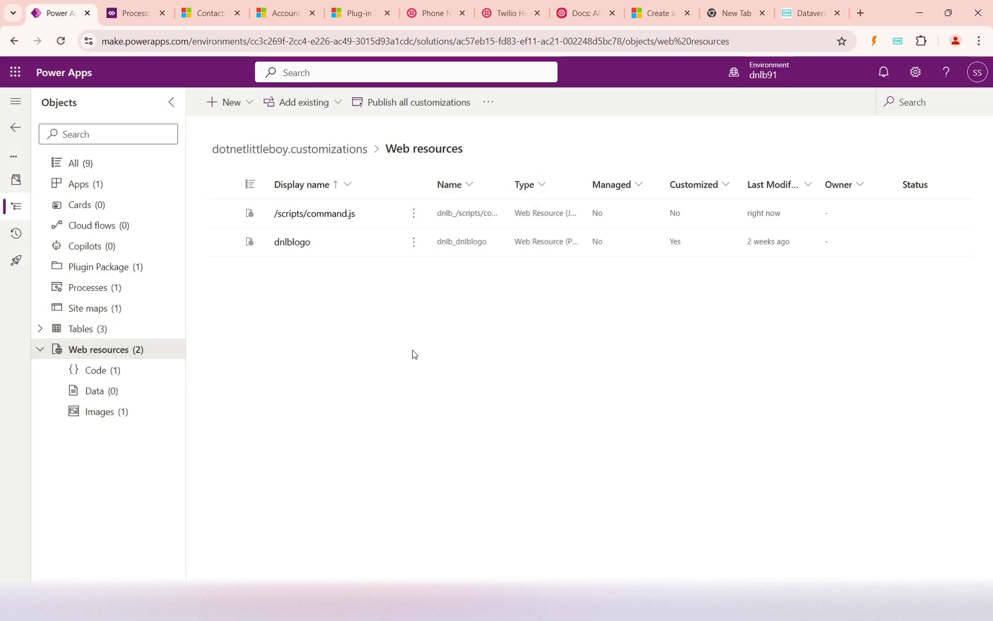
left_click(223, 212)
left_click(440, 102)
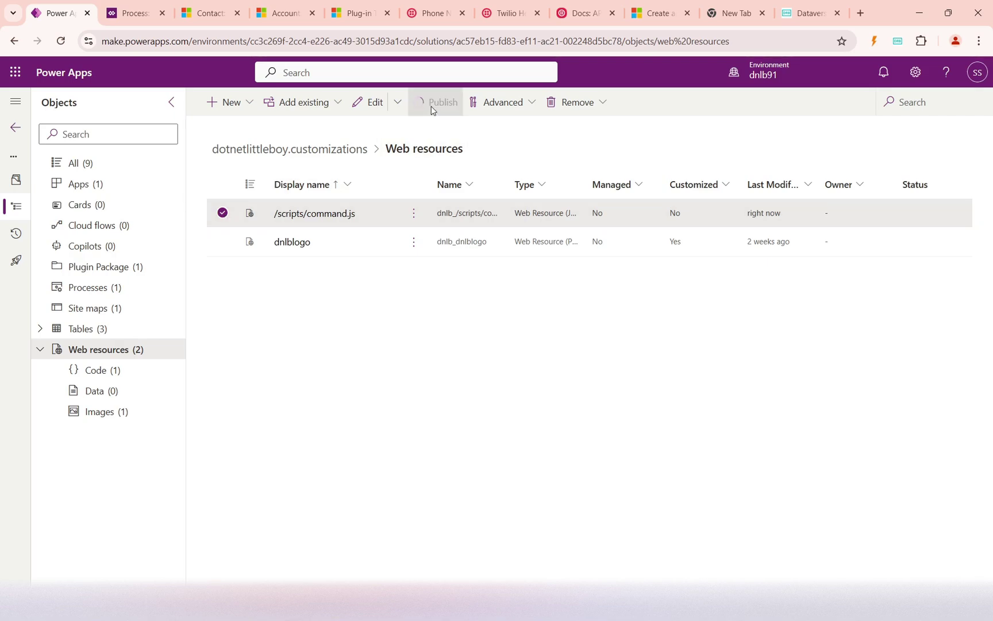
mouse_move(390, 615)
left_click(391, 535)
scroll(263, 307, "down", 7)
scroll(263, 308, "down", 19)
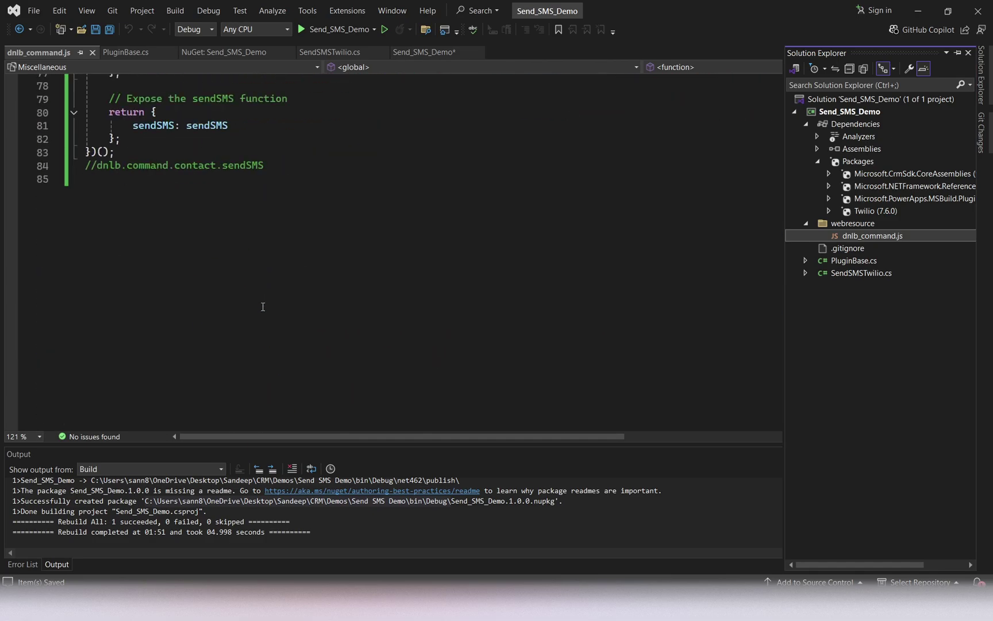
scroll(203, 243, "up", 2)
left_click_drag(104, 191, 135, 218)
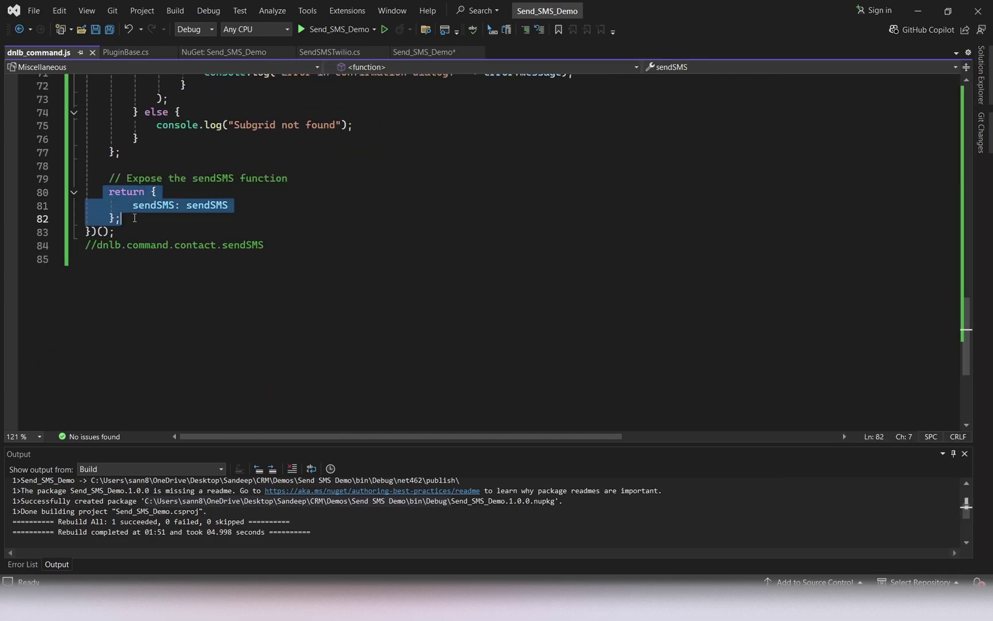
left_click(160, 226)
double_click(158, 208)
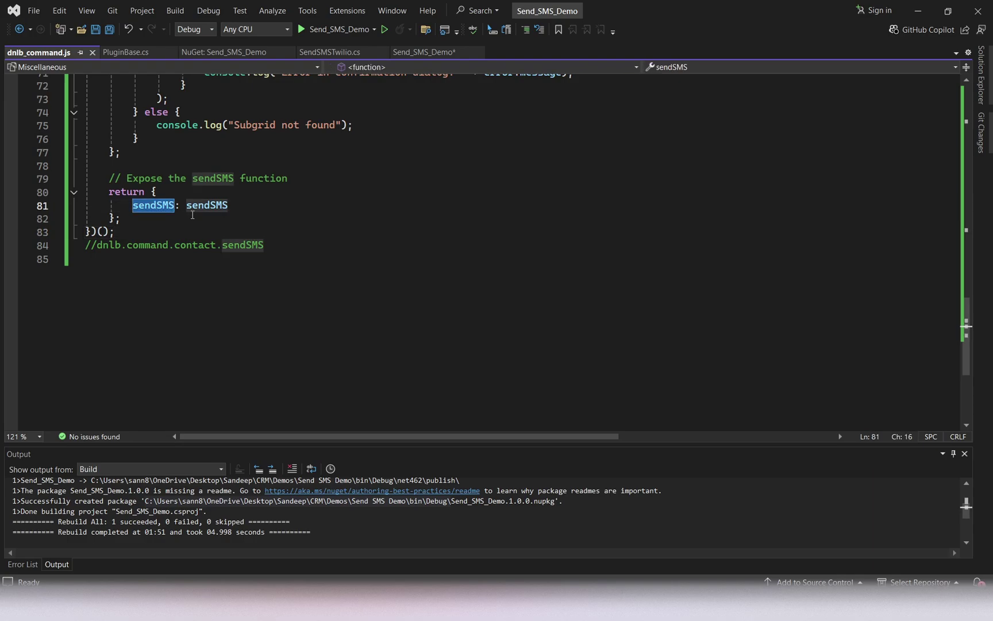
left_click(126, 222)
double_click(172, 206)
scroll(346, 280, "up", 1)
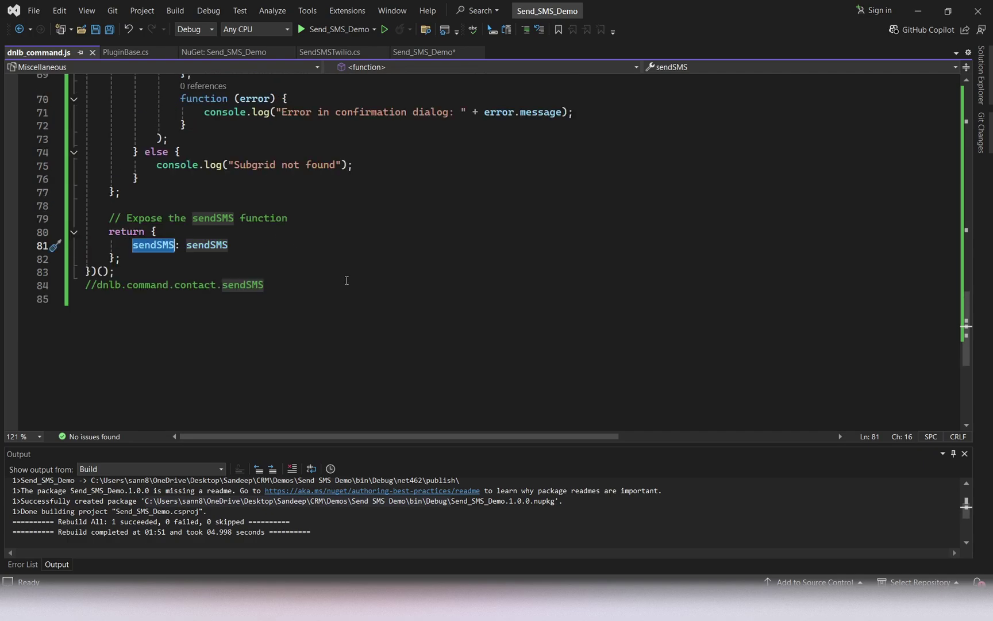
scroll(346, 280, "up", 20)
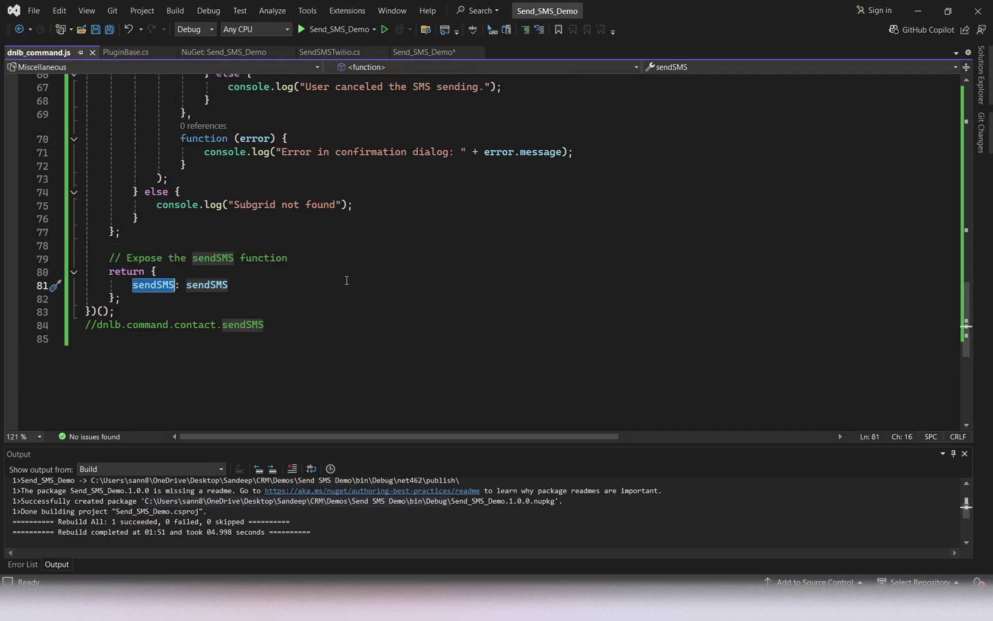
scroll(347, 280, "up", 2)
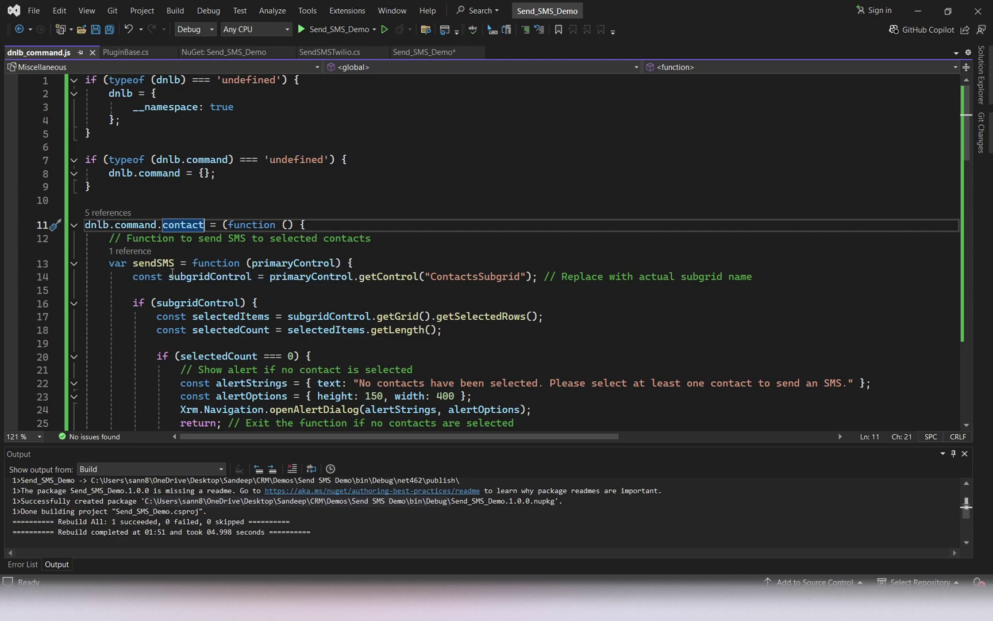
scroll(163, 257, "down", 1)
left_click(163, 223)
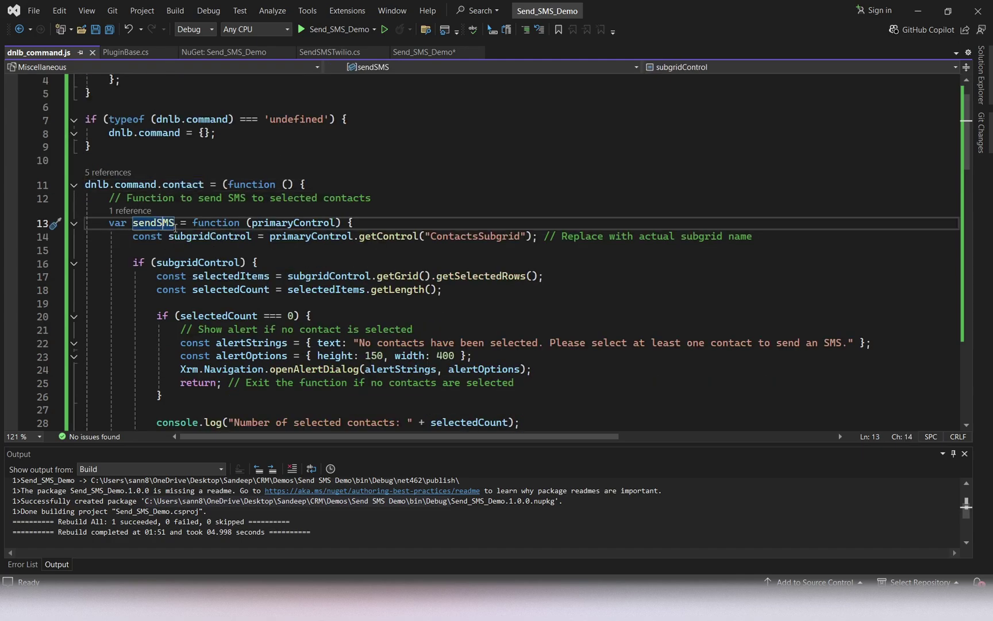
double_click(157, 224)
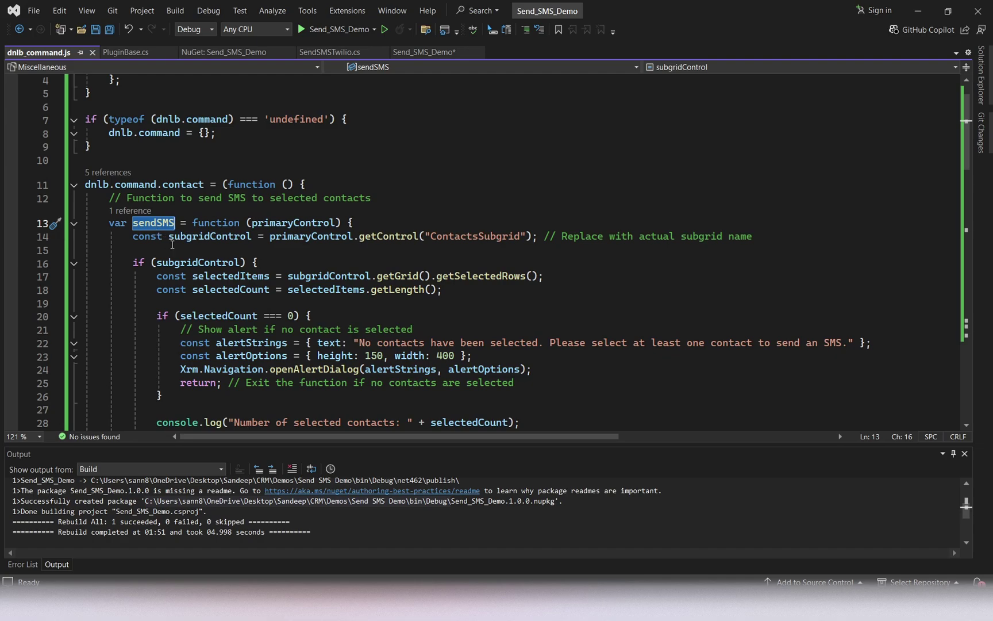
left_click_drag(201, 183, 121, 184)
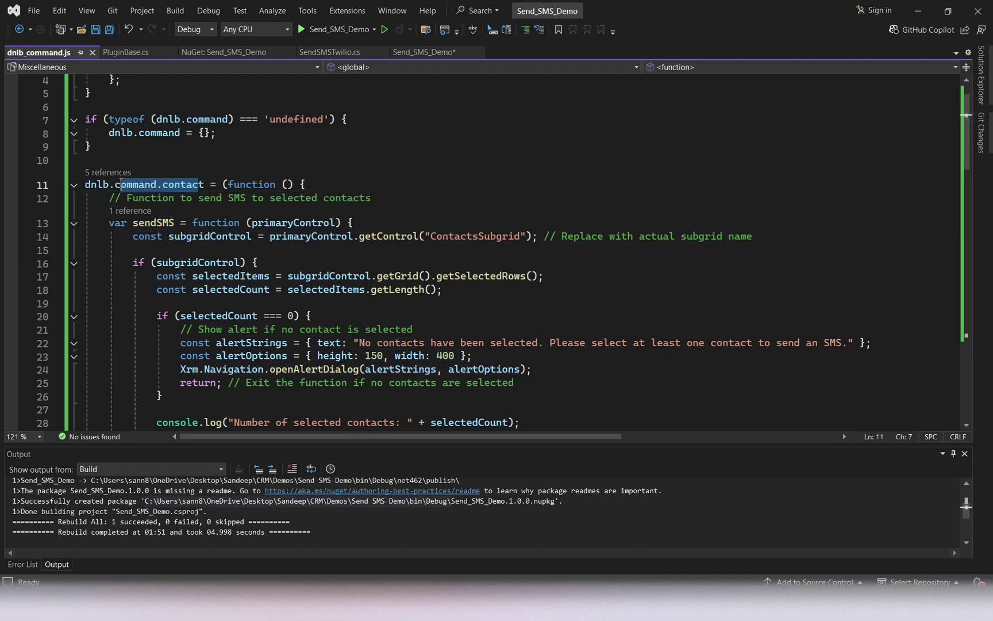
left_click(163, 185)
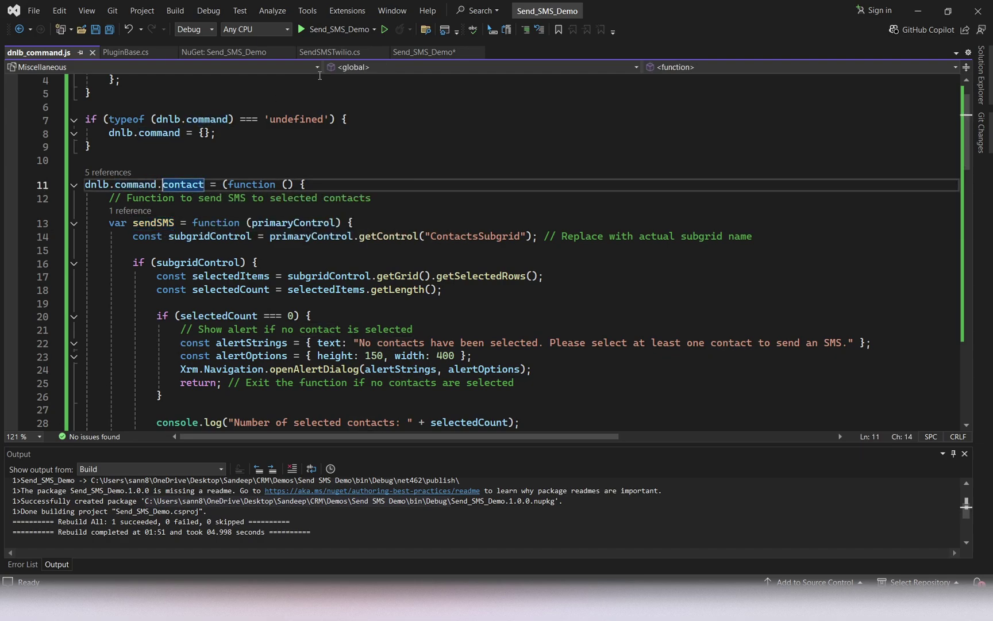
left_click(208, 185)
left_click(74, 185)
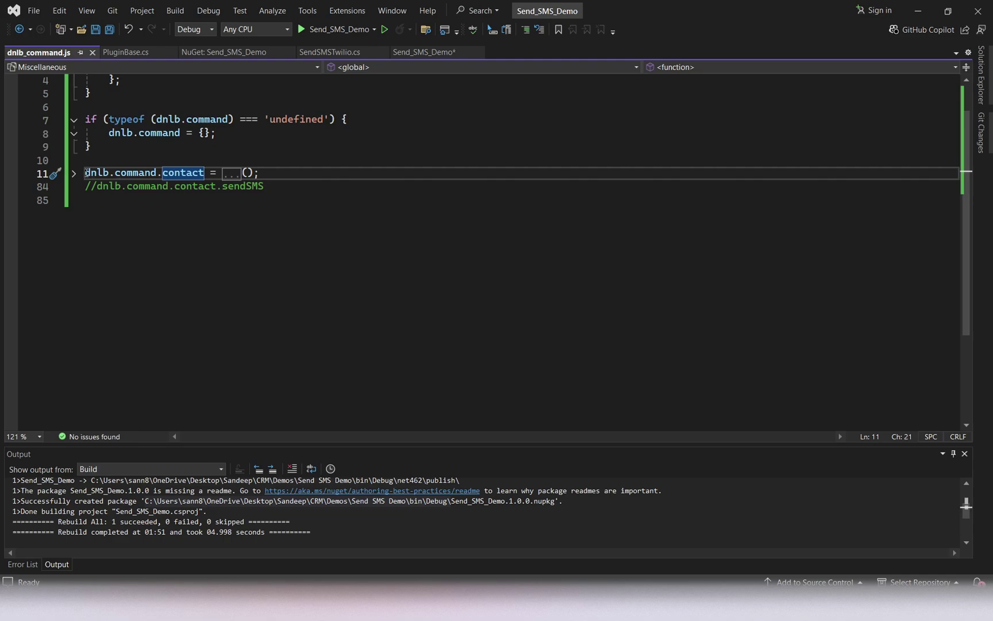
triple_click(266, 174)
left_click(163, 174)
left_click(77, 192)
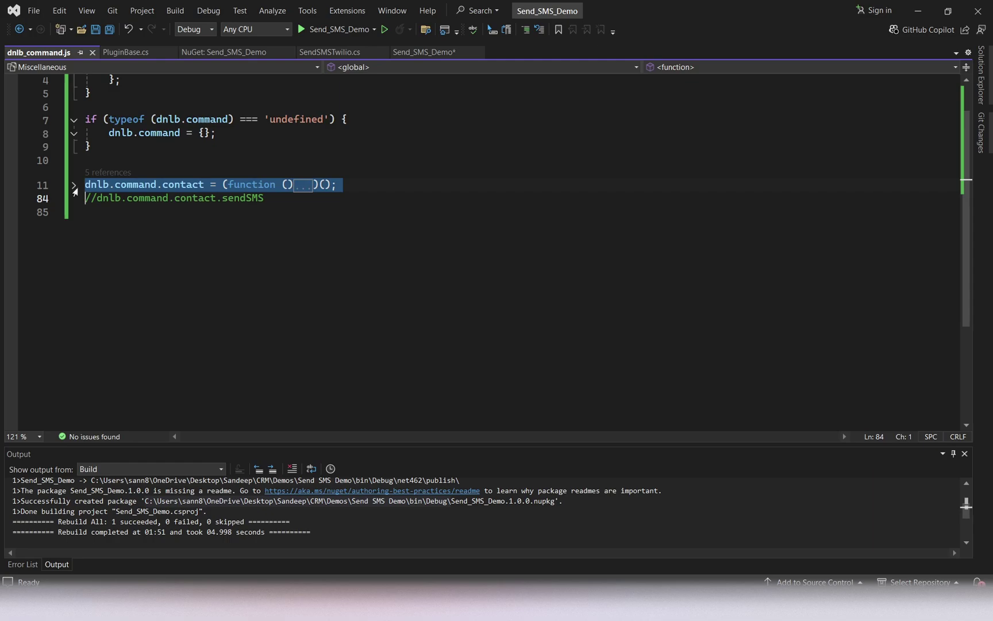
scroll(129, 234, "down", 3)
scroll(167, 212, "up", 2)
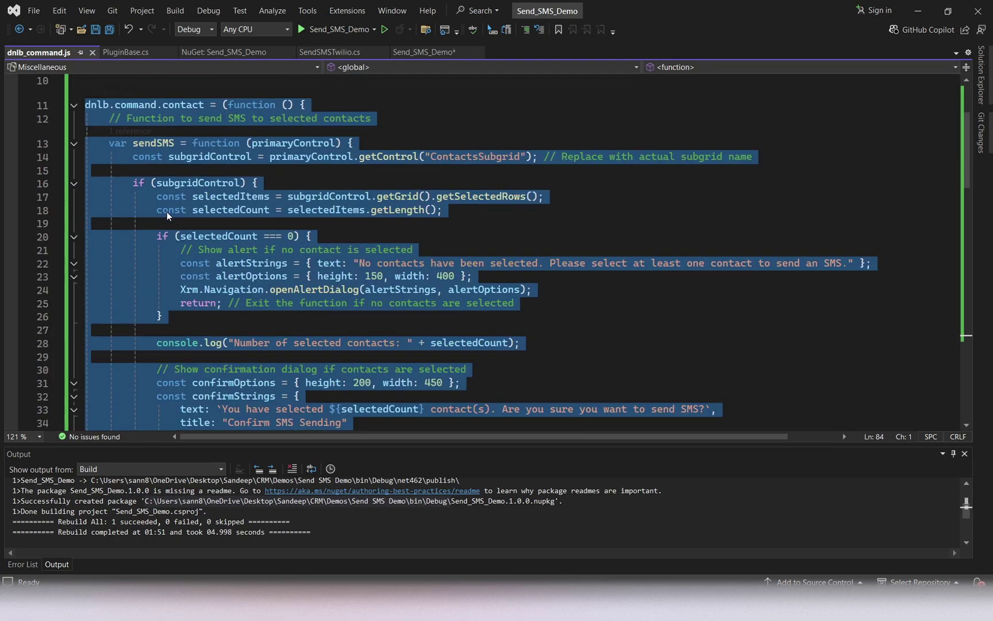
scroll(171, 217, "down", 3)
scroll(209, 301, "down", 18)
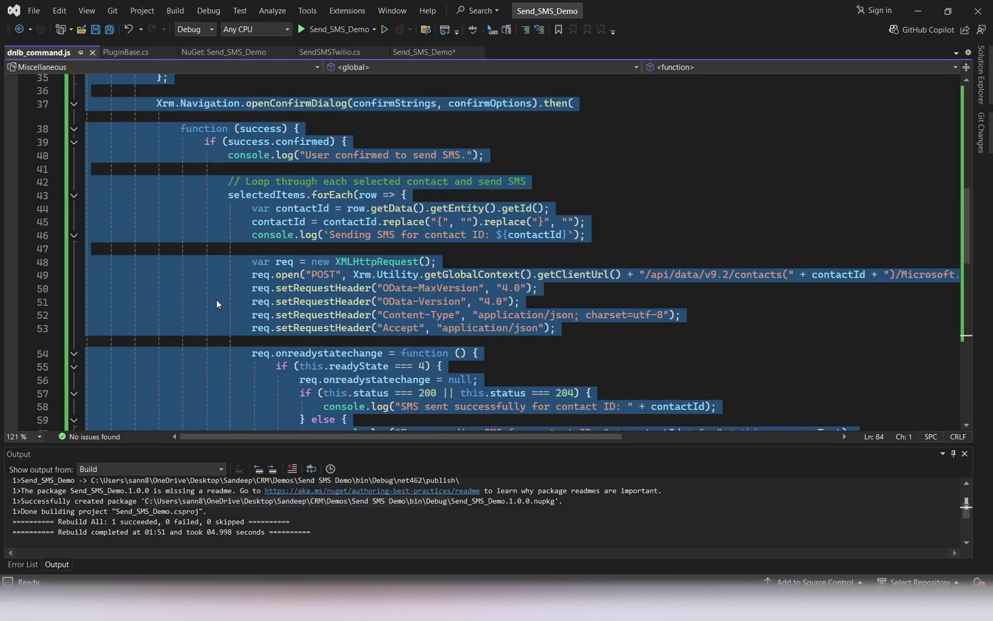
double_click(172, 206)
scroll(284, 253, "up", 4)
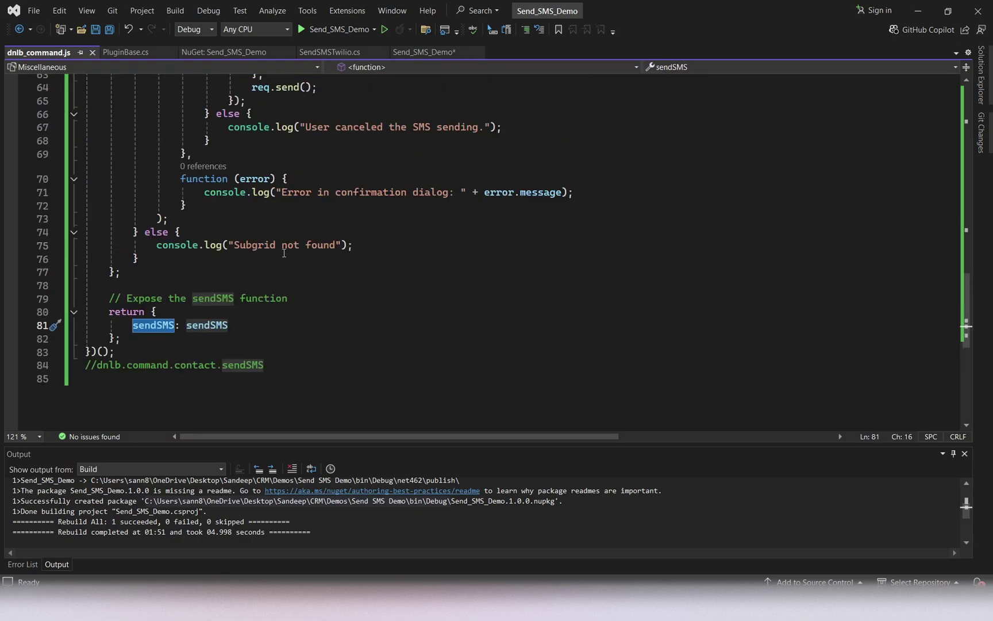
left_click(133, 314)
scroll(242, 258, "up", 17)
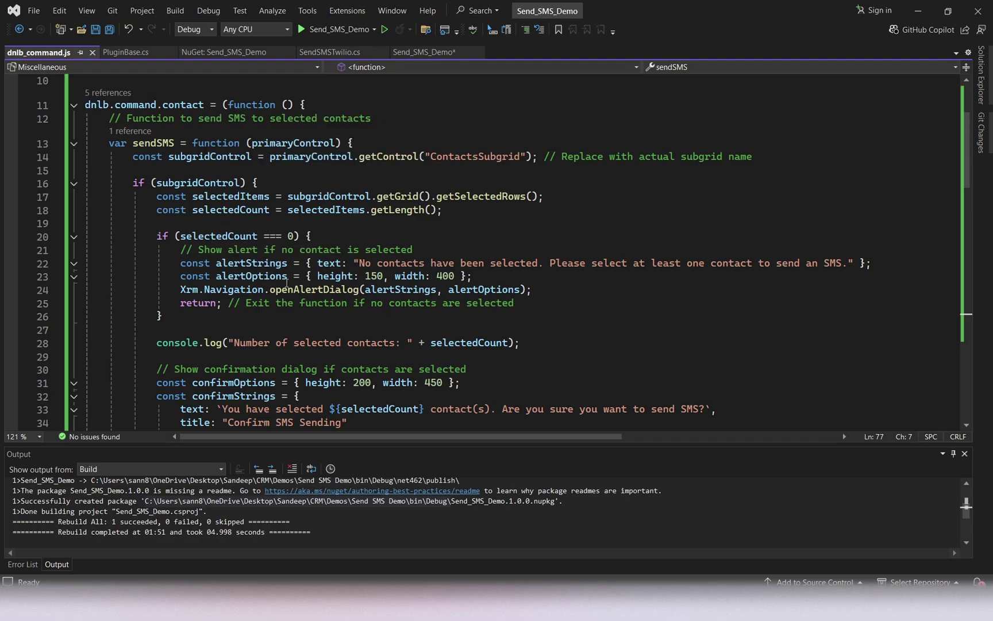
scroll(286, 282, "down", 18)
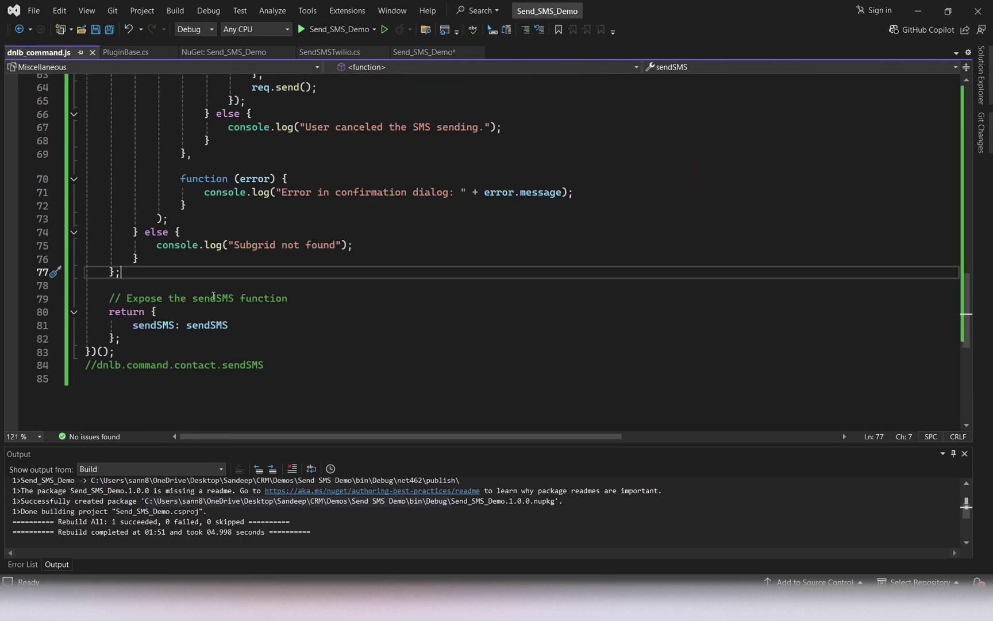
double_click(159, 325)
double_click(247, 325)
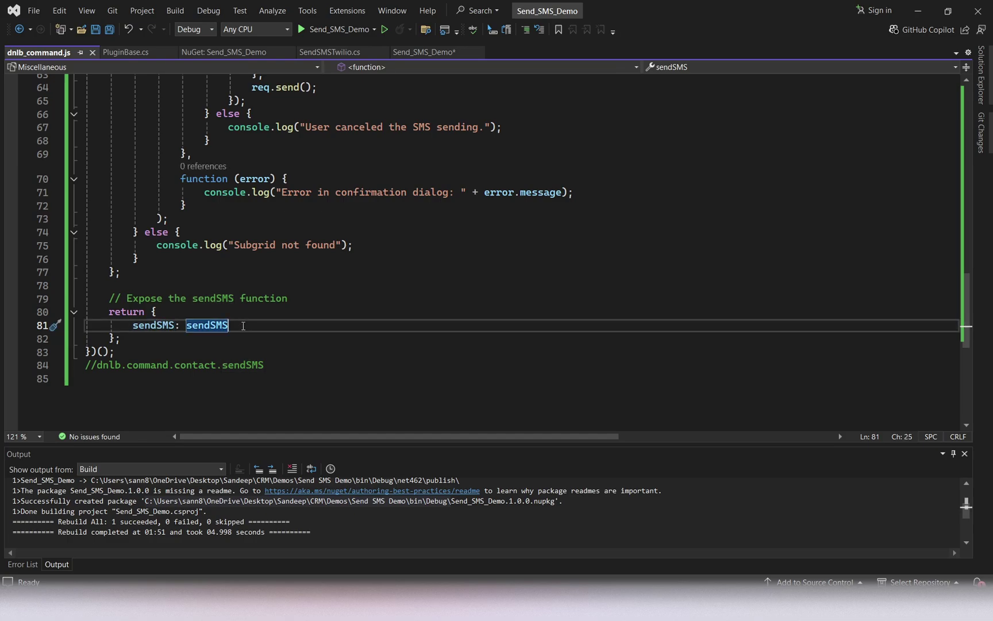
scroll(232, 244, "up", 16)
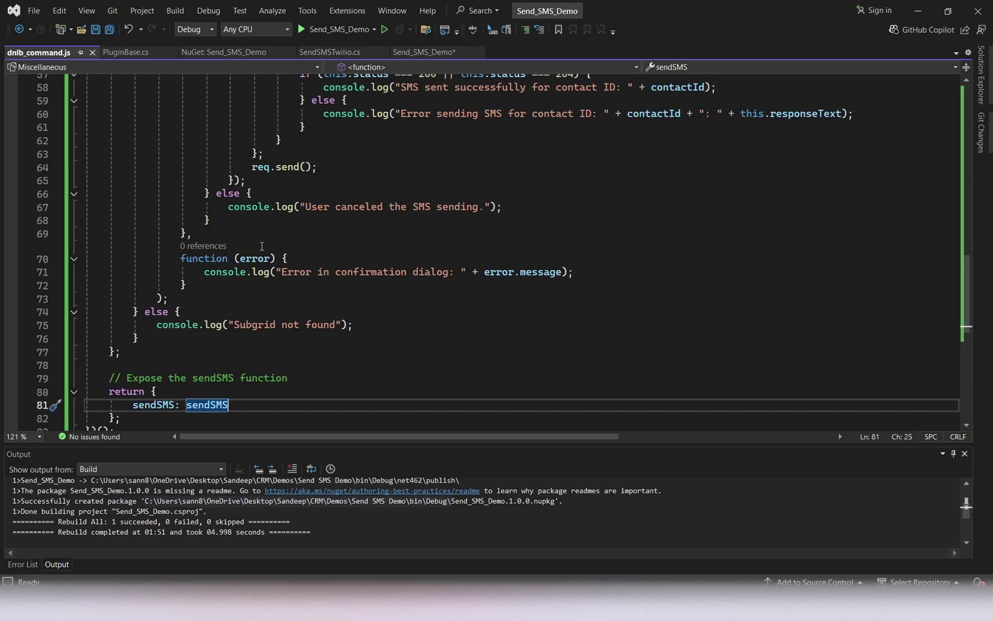
scroll(232, 244, "down", 17)
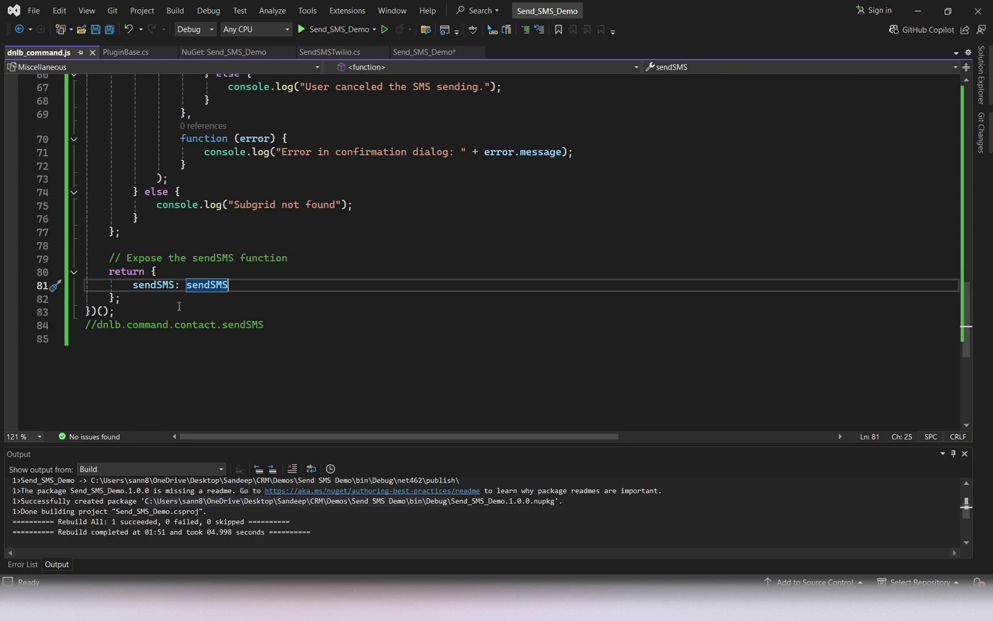
left_click(278, 311)
left_click_drag(282, 326, 104, 332)
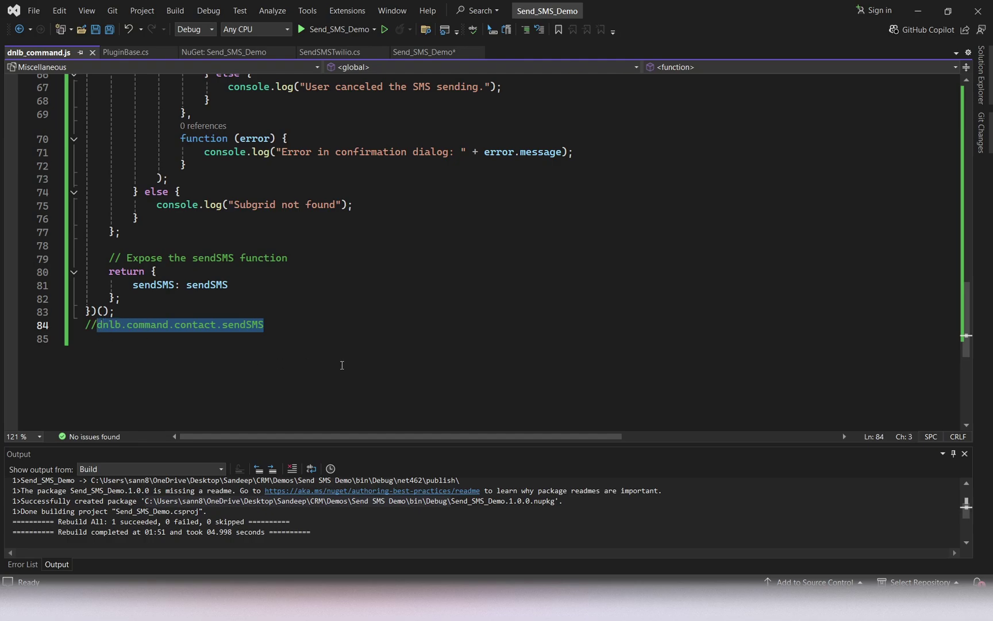
key("alt+Tab")
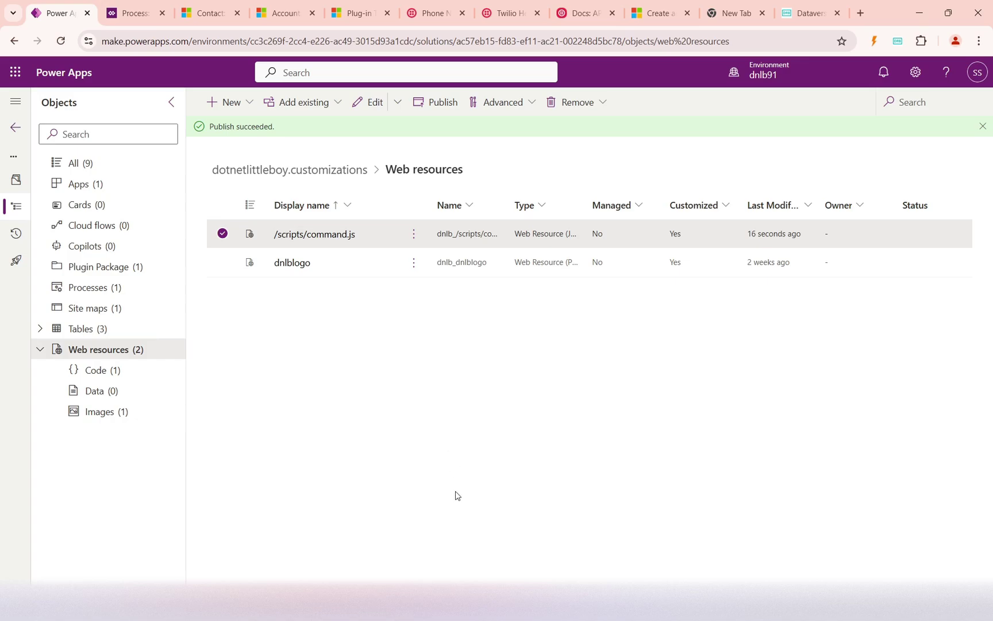
left_click(319, 598)
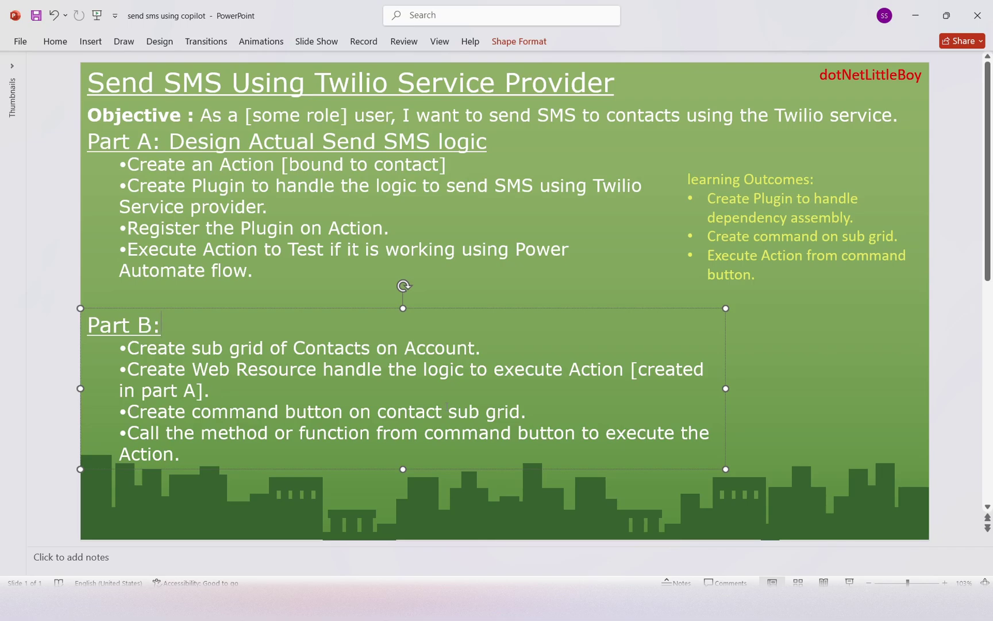
left_click(916, 15)
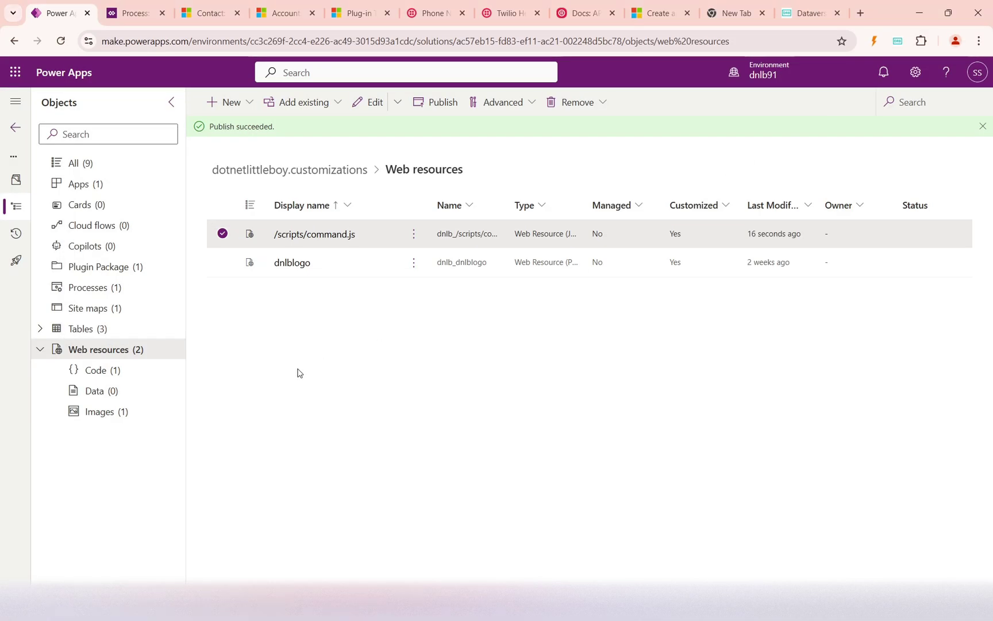
Step: Edit the dnlb app and open the Contacts view's Subgrid command bar in the command designer
left_click(90, 193)
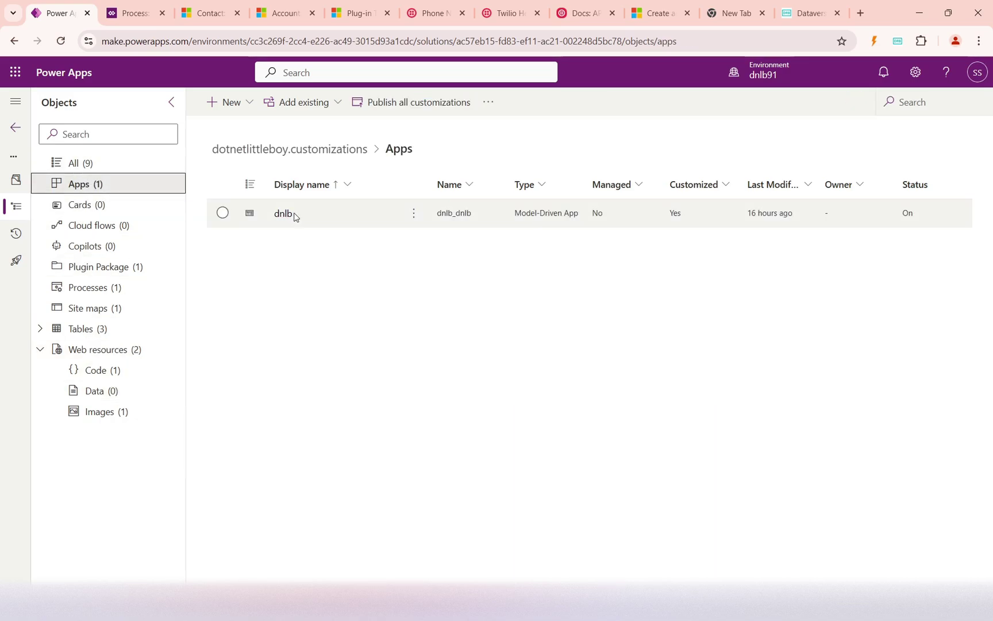
left_click(414, 213)
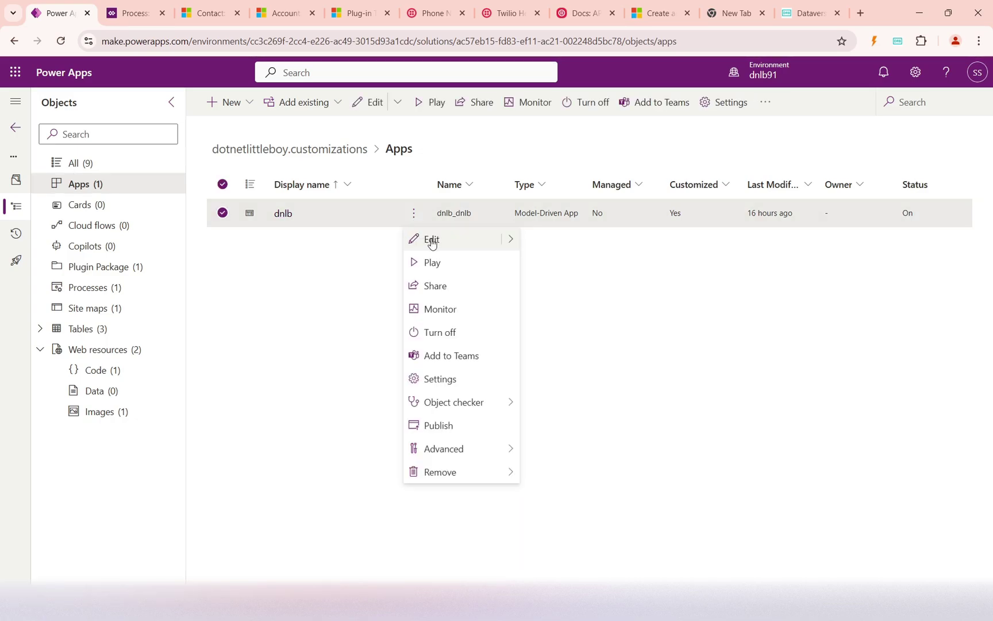
left_click(434, 240)
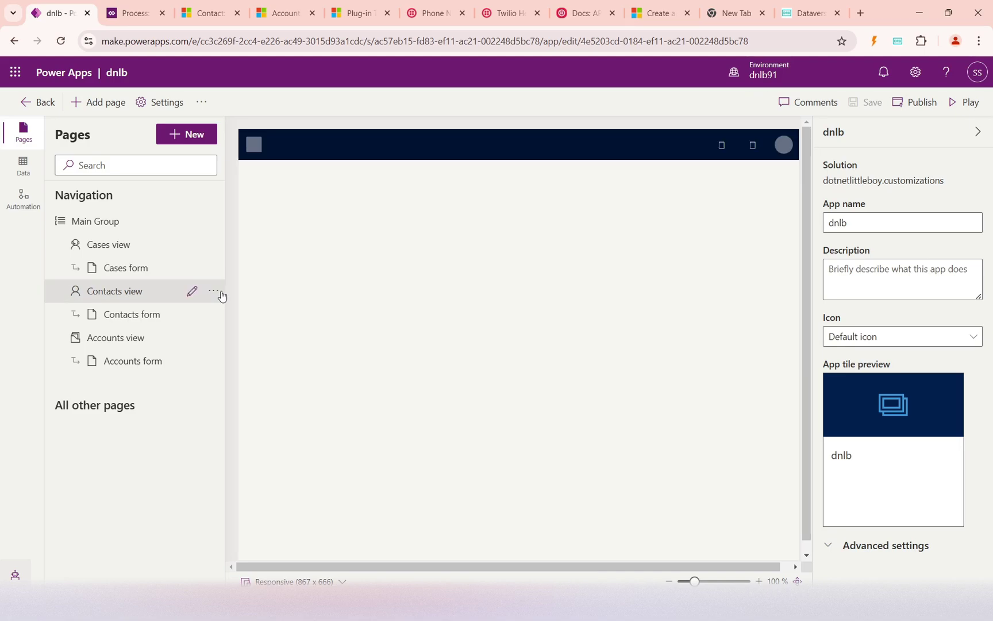
left_click(221, 294)
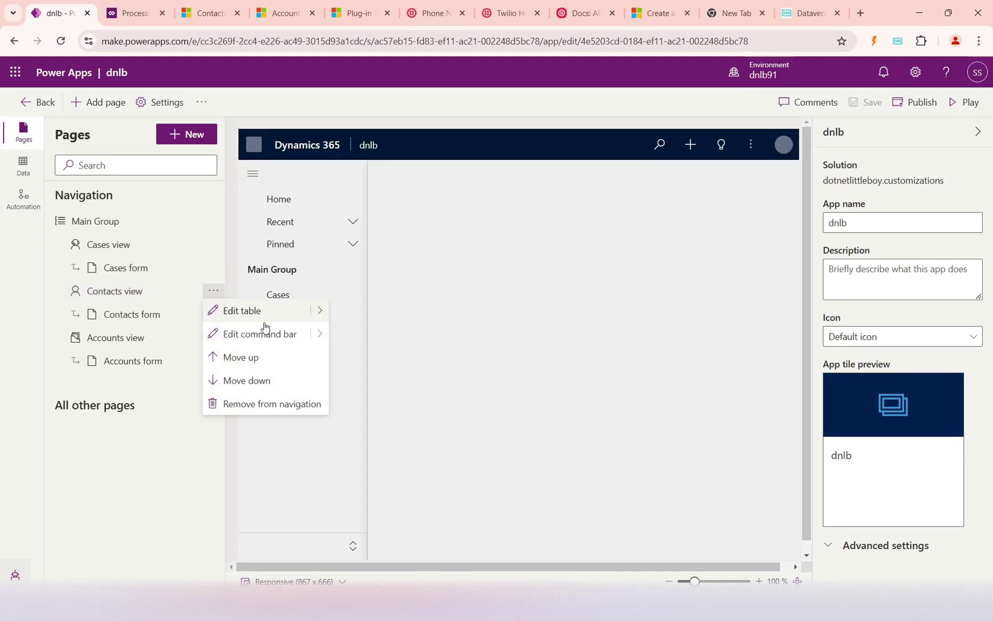
left_click(287, 334)
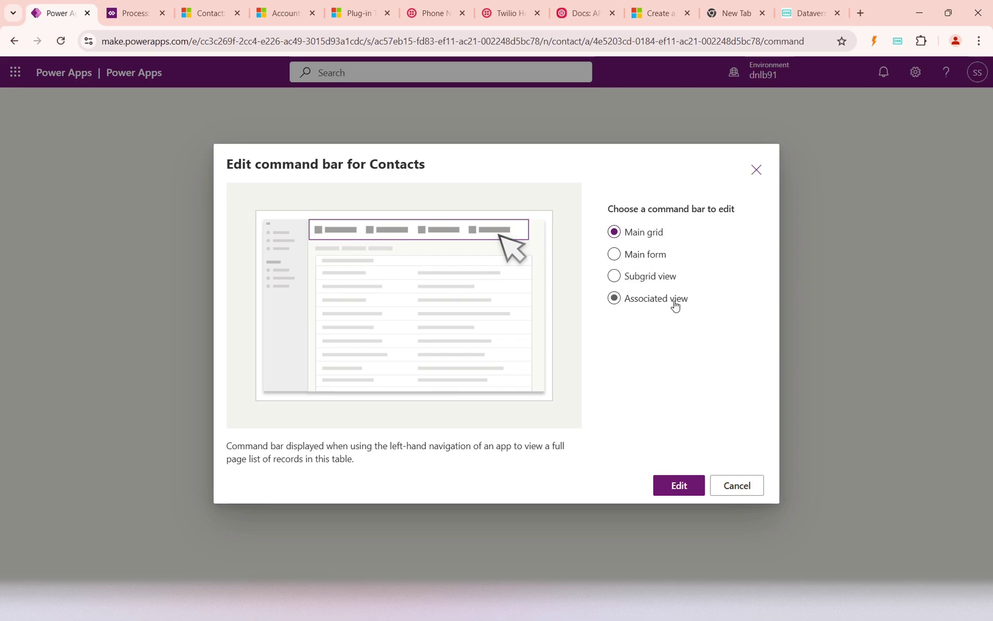
left_click(640, 284)
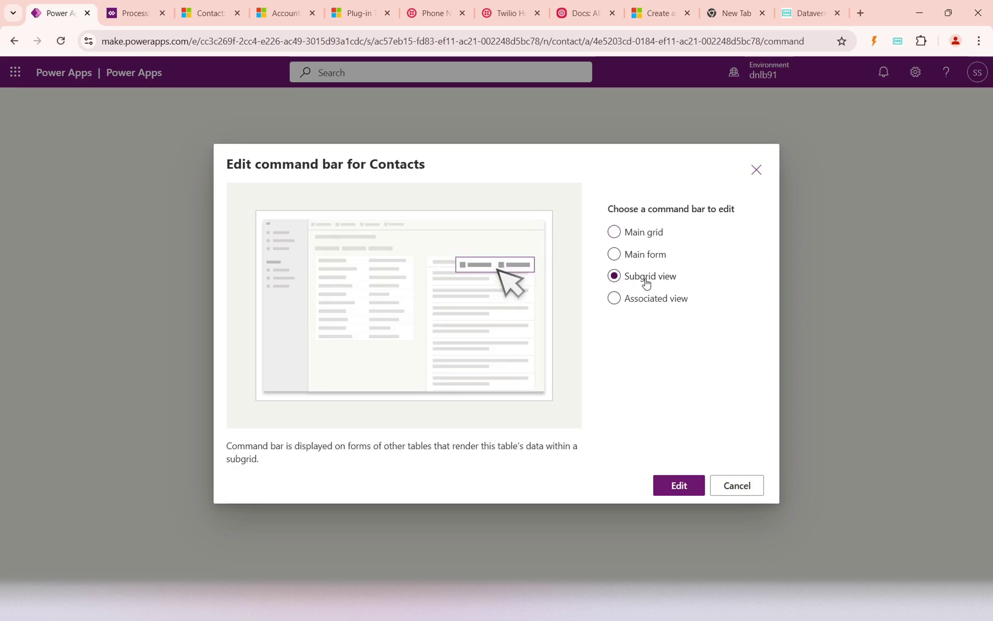
left_click(680, 486)
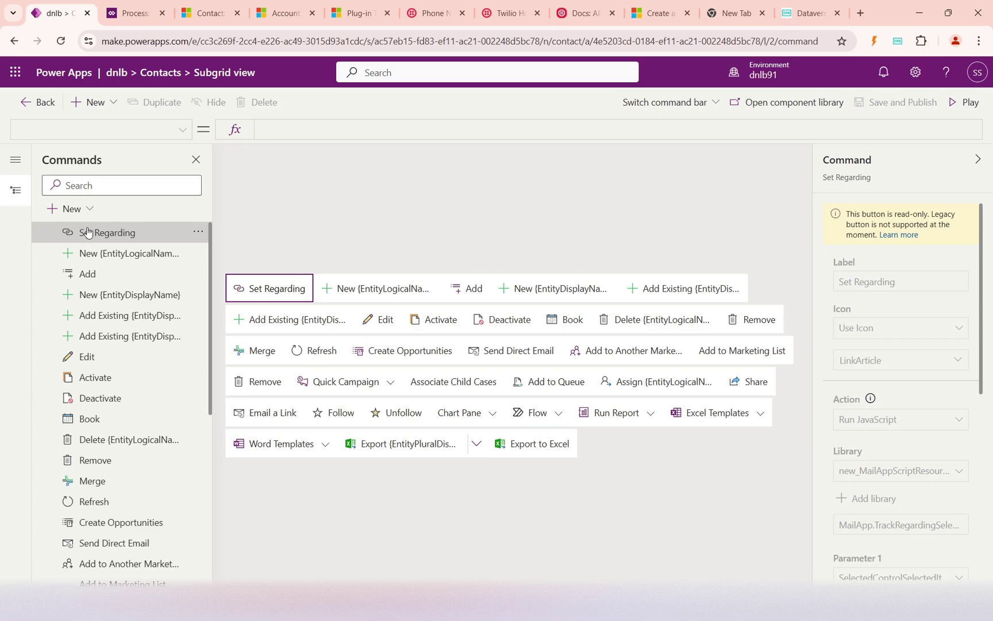
Step: Add a new command to the Contacts subgrid command bar and select its NewCommand label for renaming
left_click(85, 208)
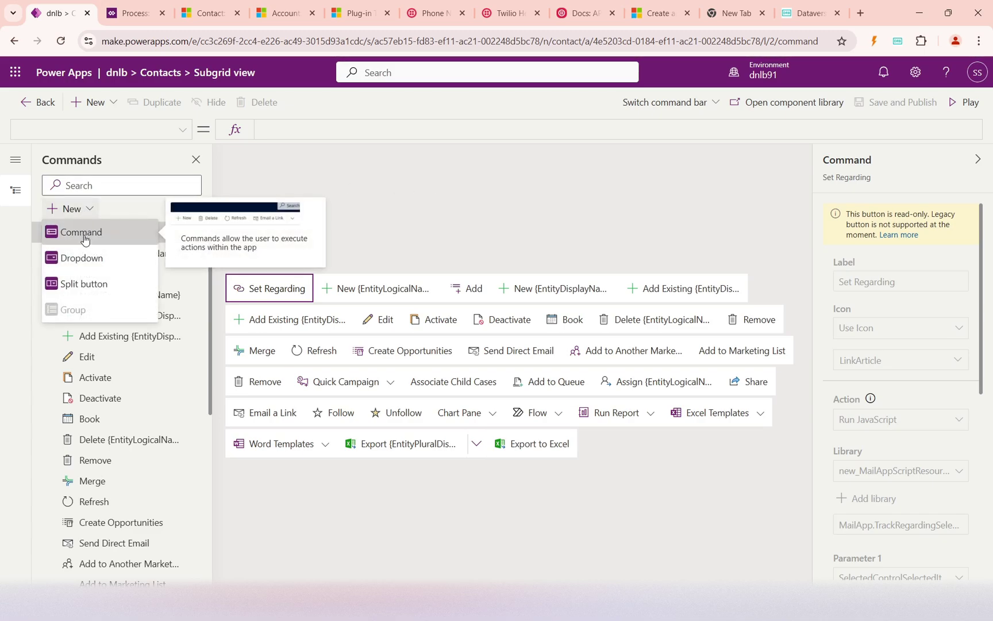
left_click(84, 233)
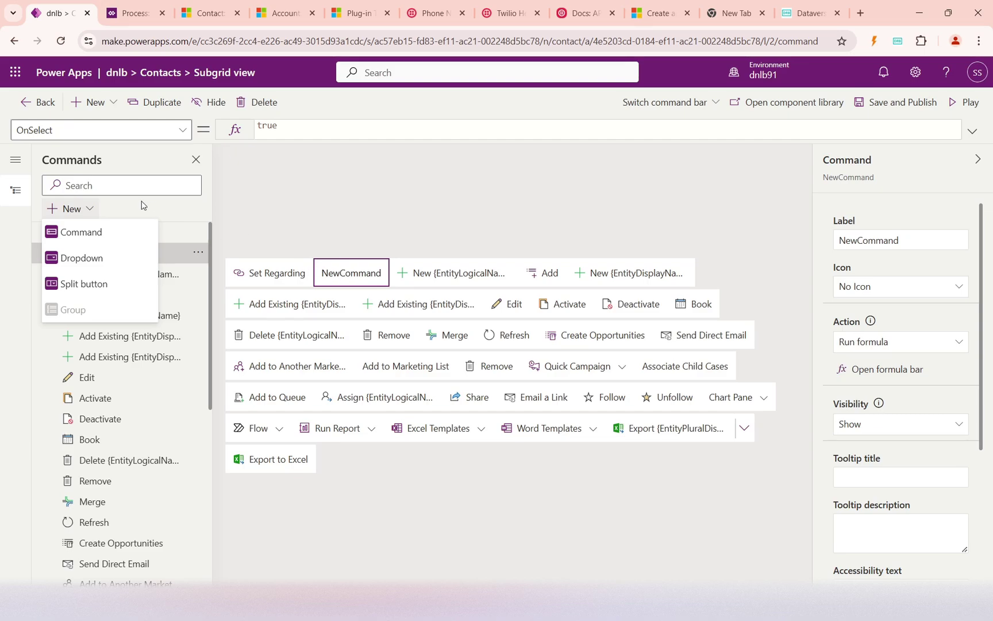
double_click(903, 240)
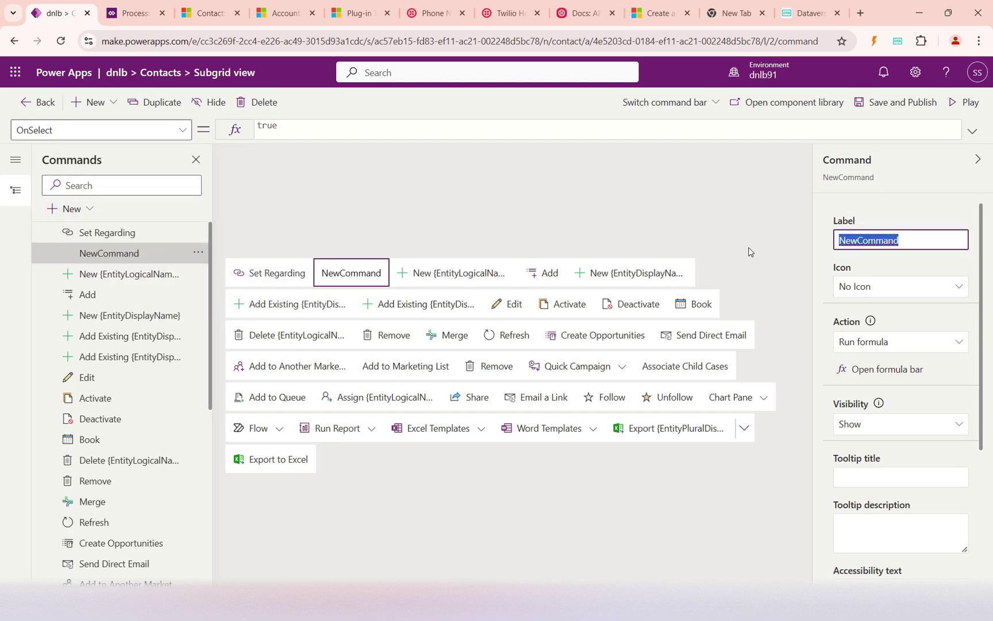